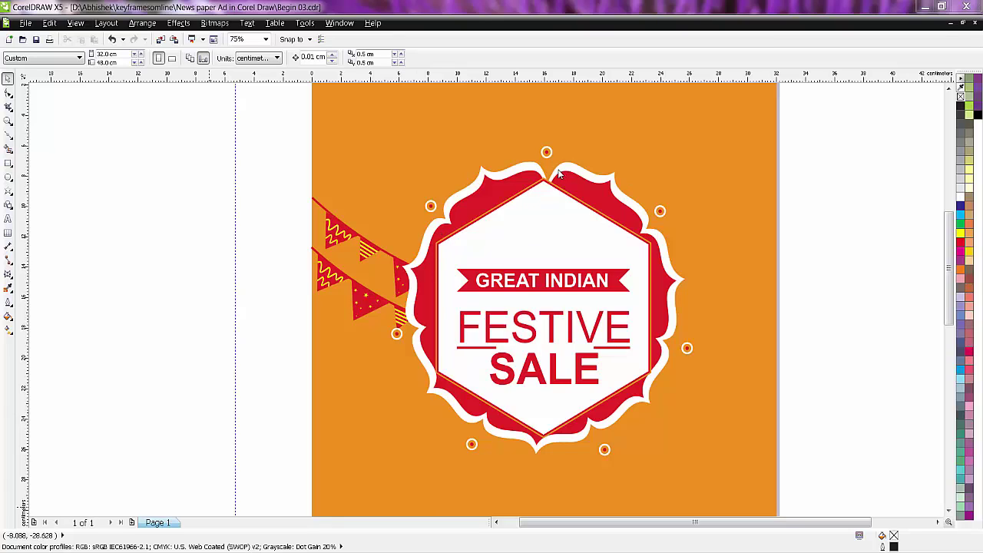
Place a 180°-rotated copy of the left bunting at the poster's upper-right edge
click(337, 241)
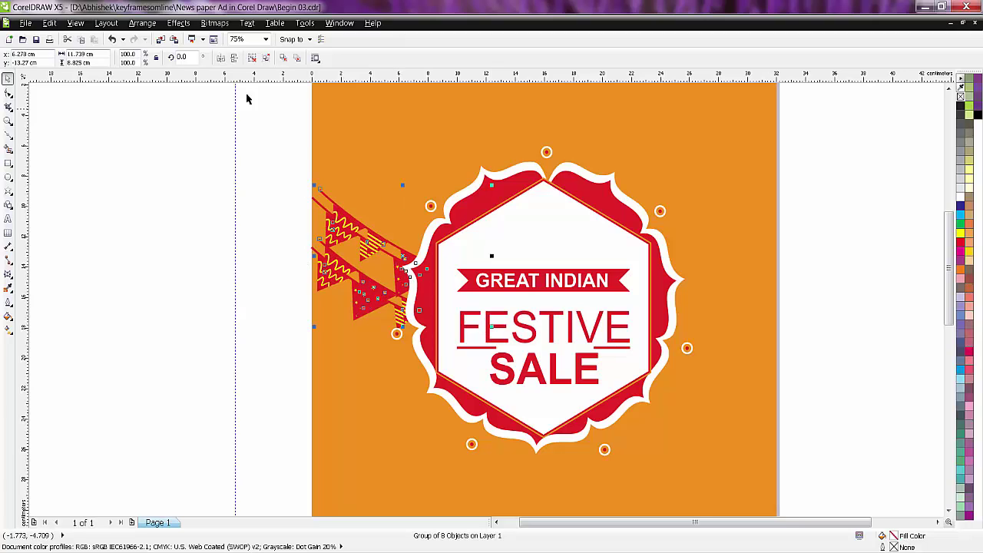
mouse_move(399, 207)
mouse_down()
mouse_move(349, 250)
mouse_move(678, 263)
mouse_up()
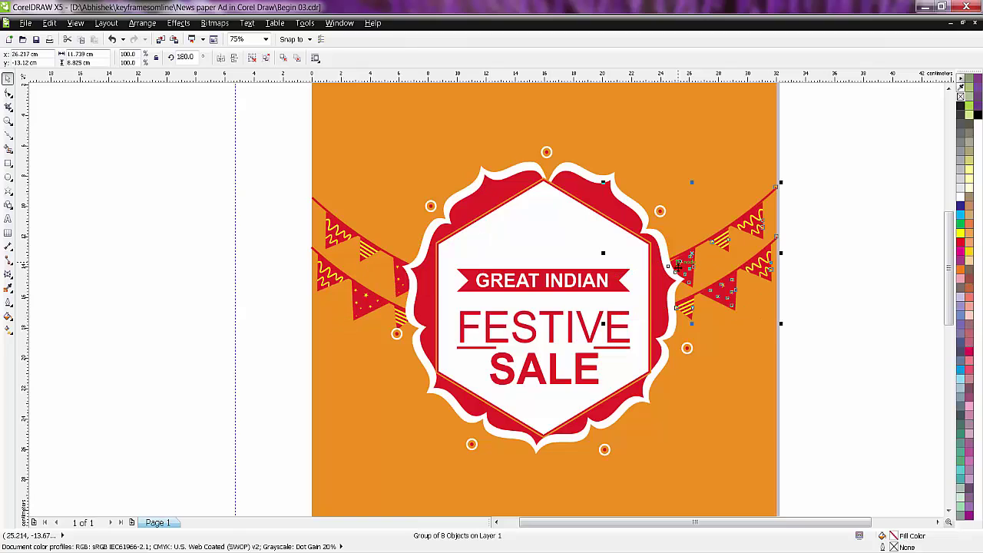
click(871, 292)
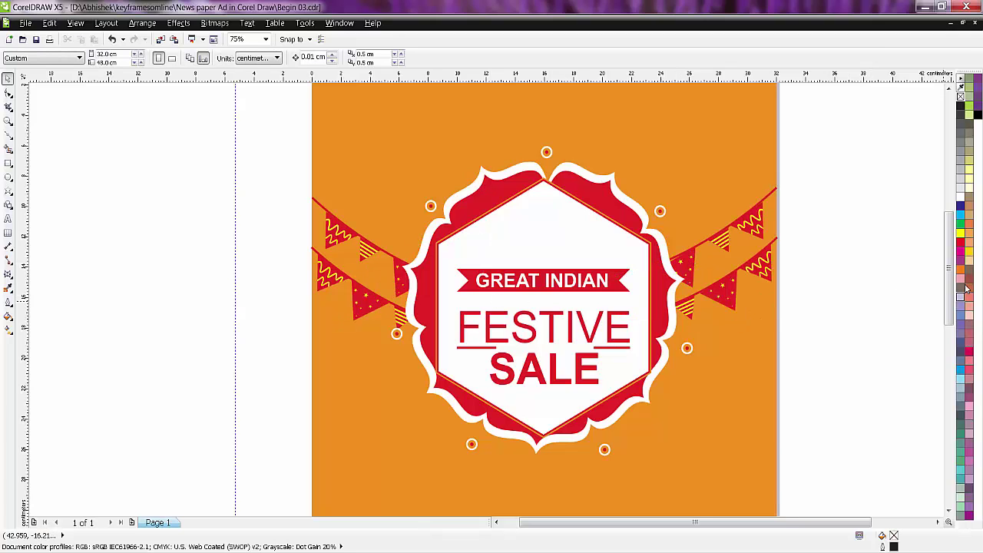
drag(950, 278, 950, 278)
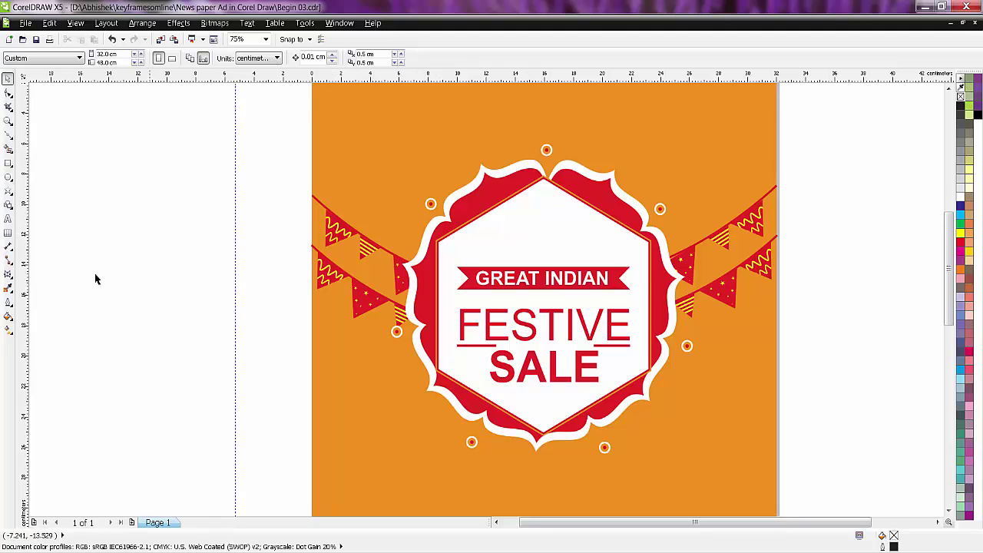
Add 'amazon' text in Arial Rounded MT Bold, enlarged about double, at the badge top
click(7, 218)
click(197, 343)
text(amal)
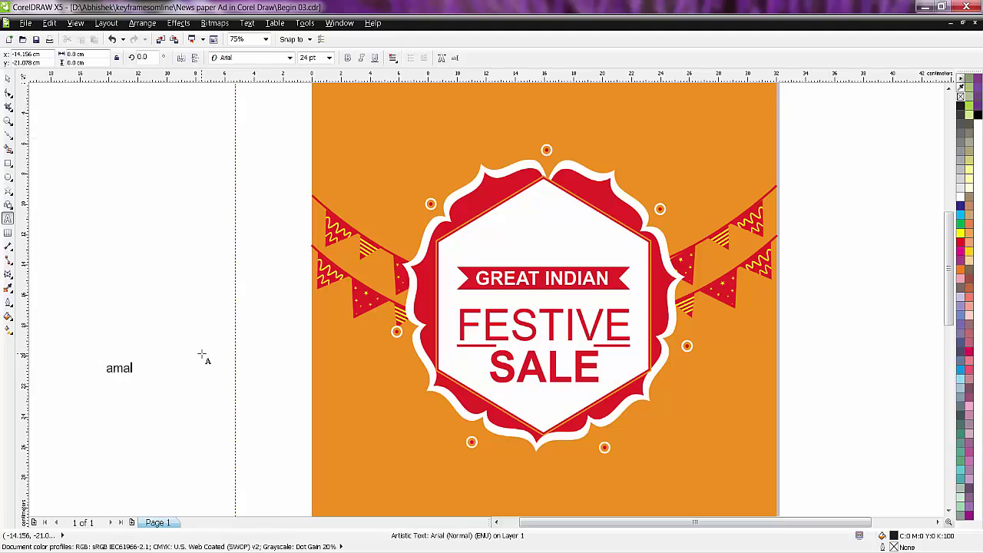
key(BackSpace)
text(zon)
click(8, 79)
click(289, 58)
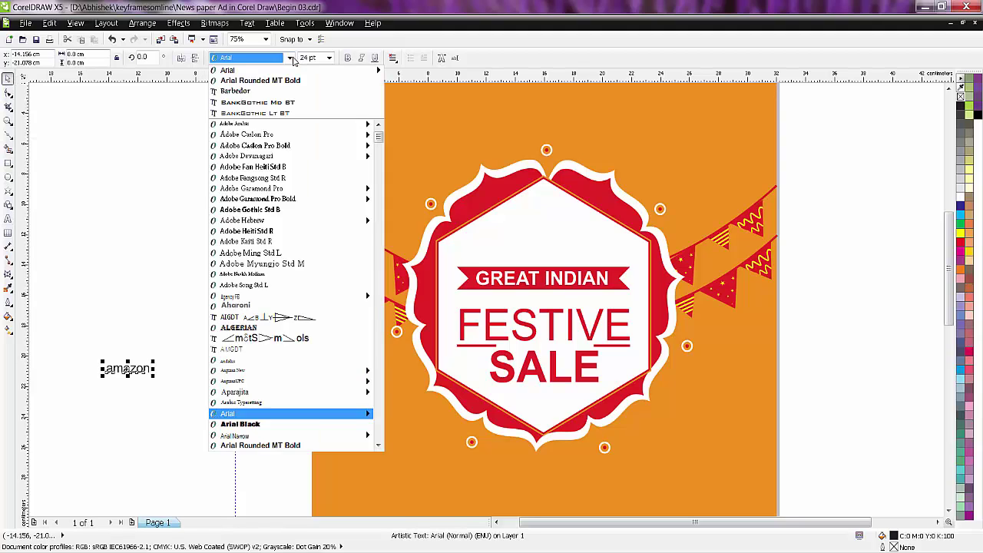
click(274, 83)
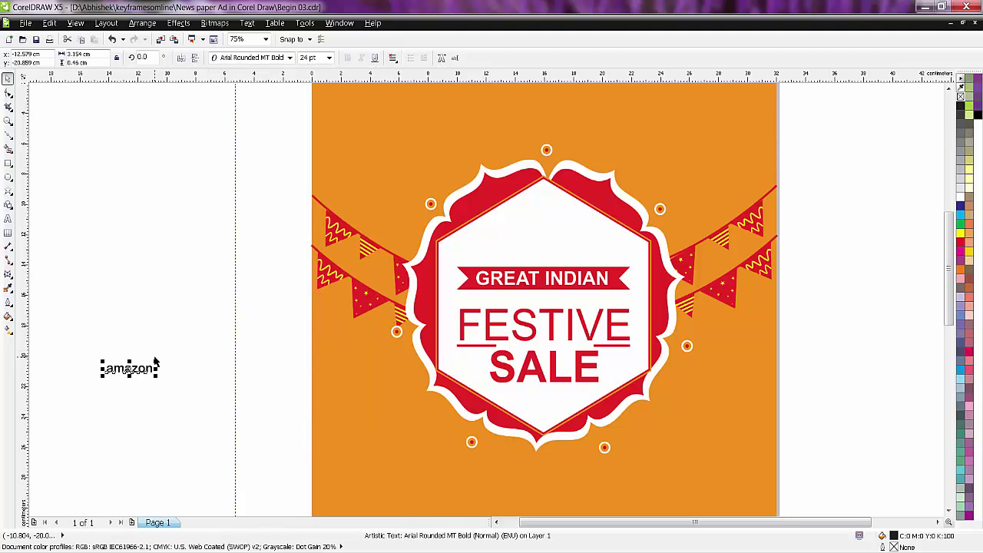
drag(157, 360, 214, 335)
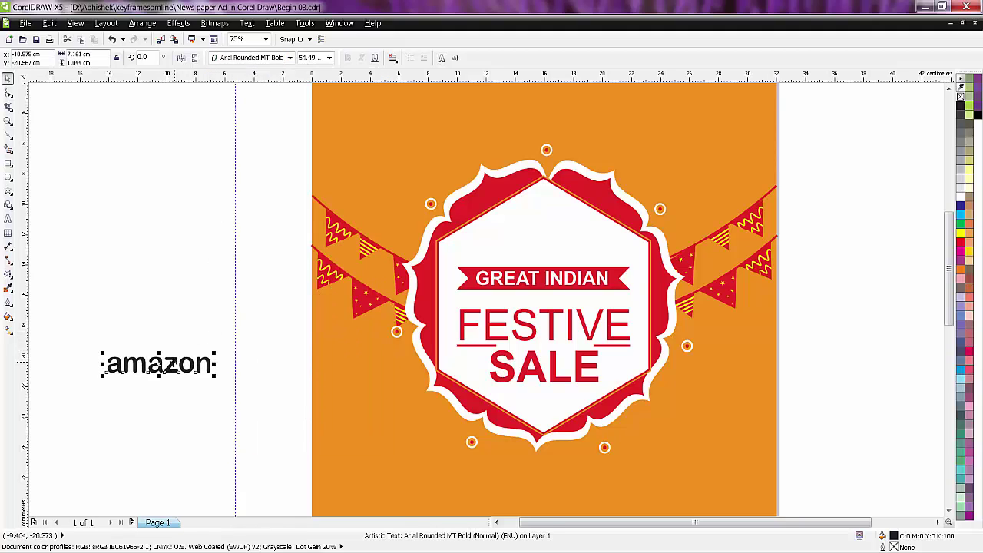
drag(173, 366, 551, 233)
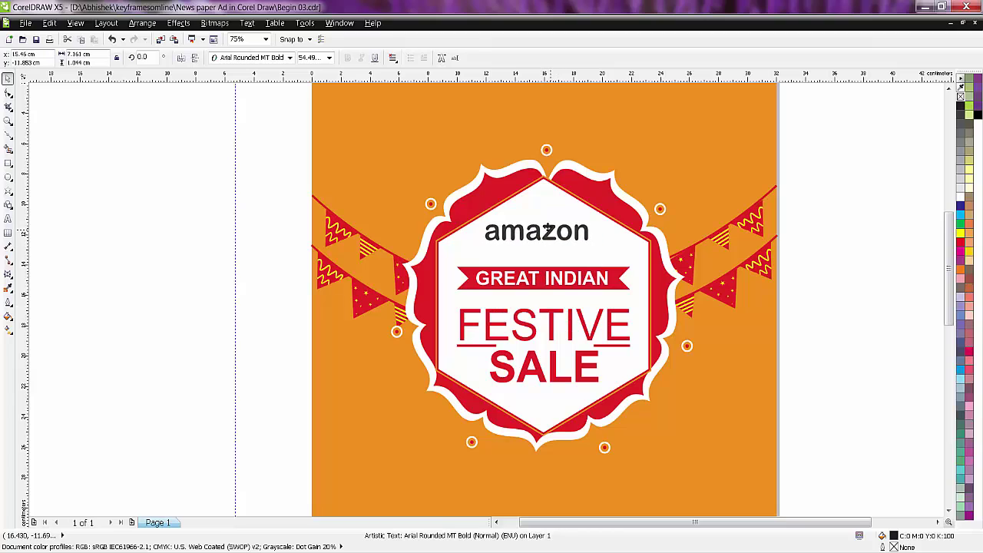
Centre the amazon text horizontally on the white hexagon badge and enlarge it slightly
scroll(560, 200, up, 1)
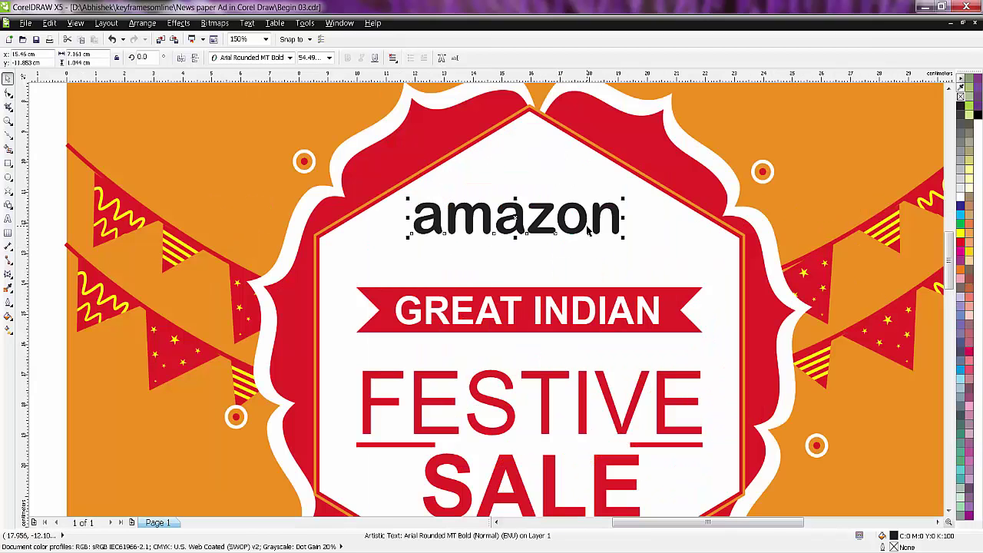
shift+click(392, 238)
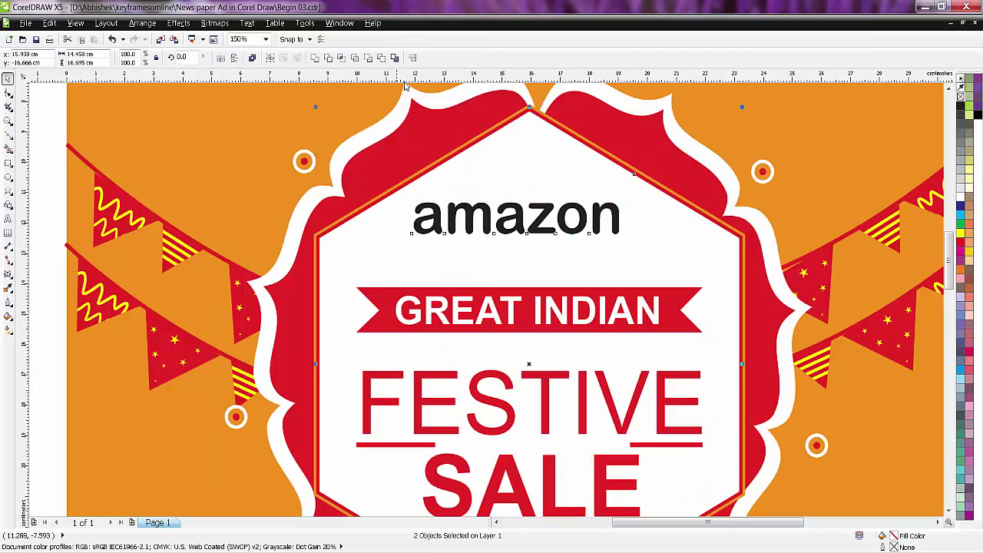
click(413, 58)
click(509, 261)
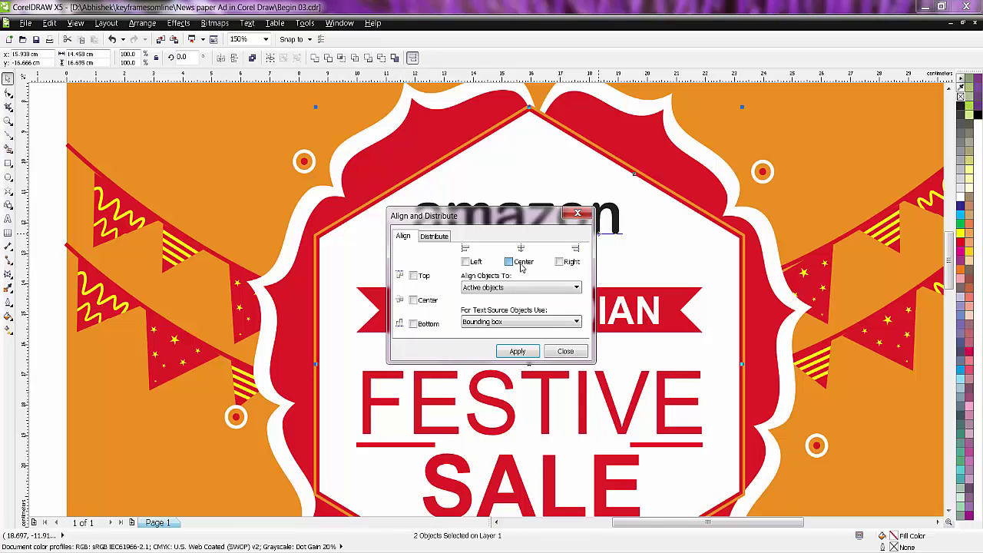
click(532, 350)
click(565, 351)
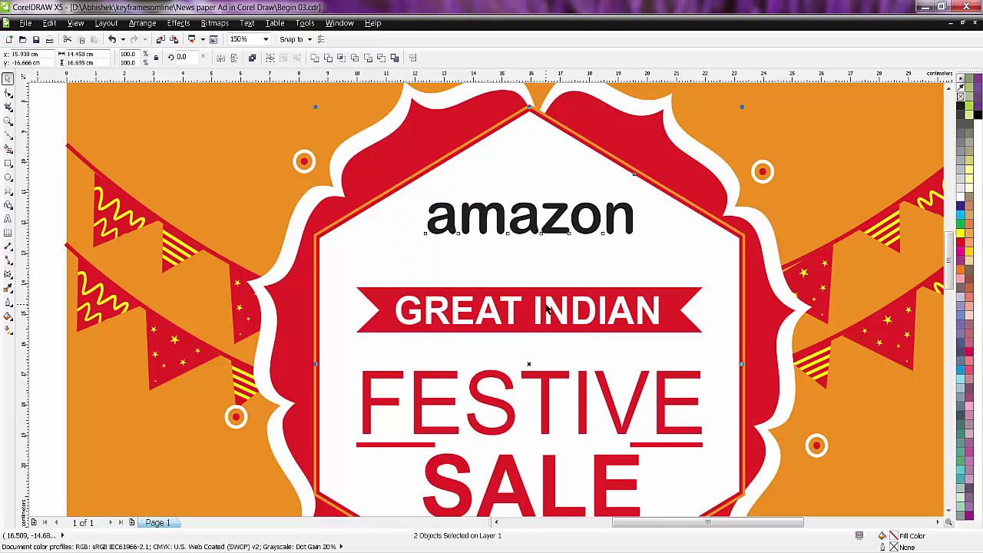
click(276, 172)
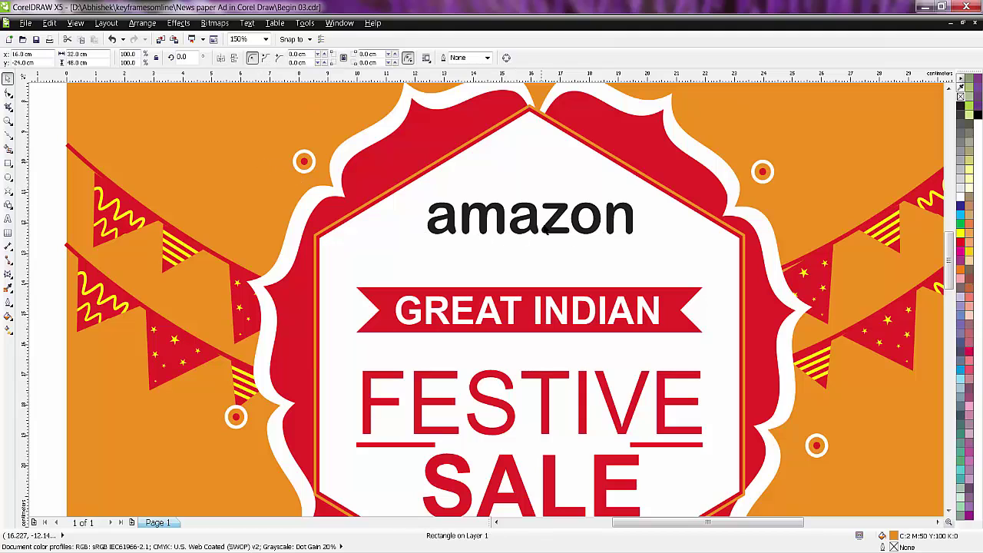
click(545, 229)
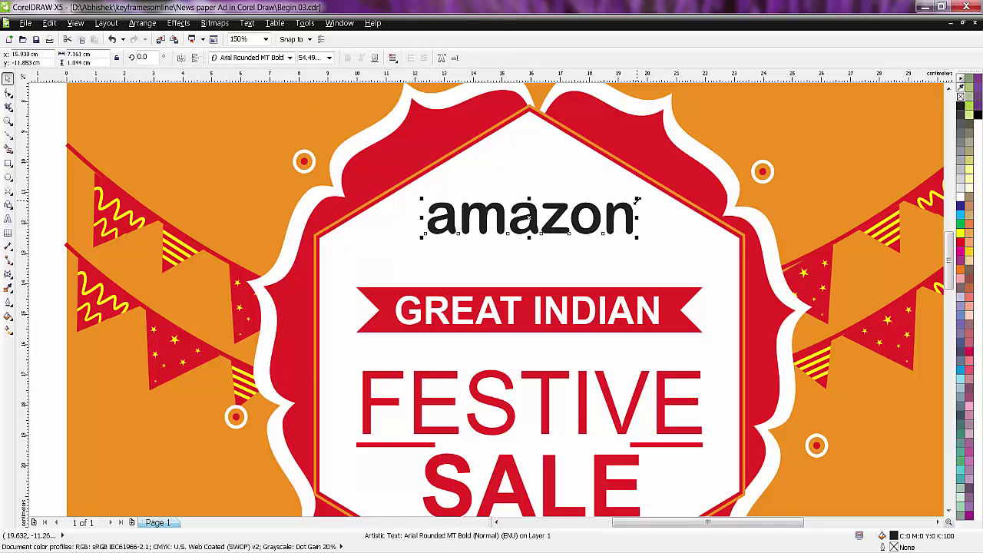
drag(637, 199, 650, 196)
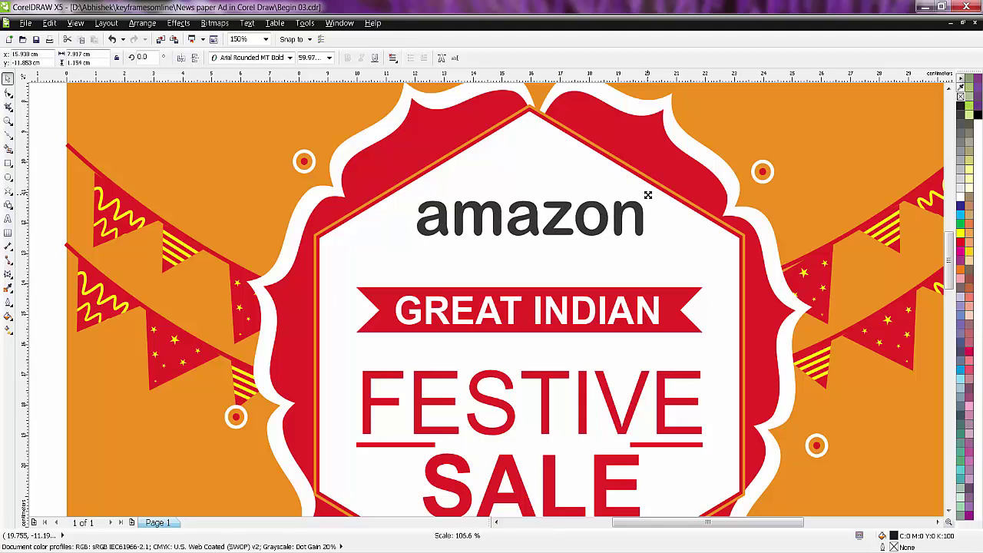
Draw a thin black bar with no outline under the amazon text
click(244, 207)
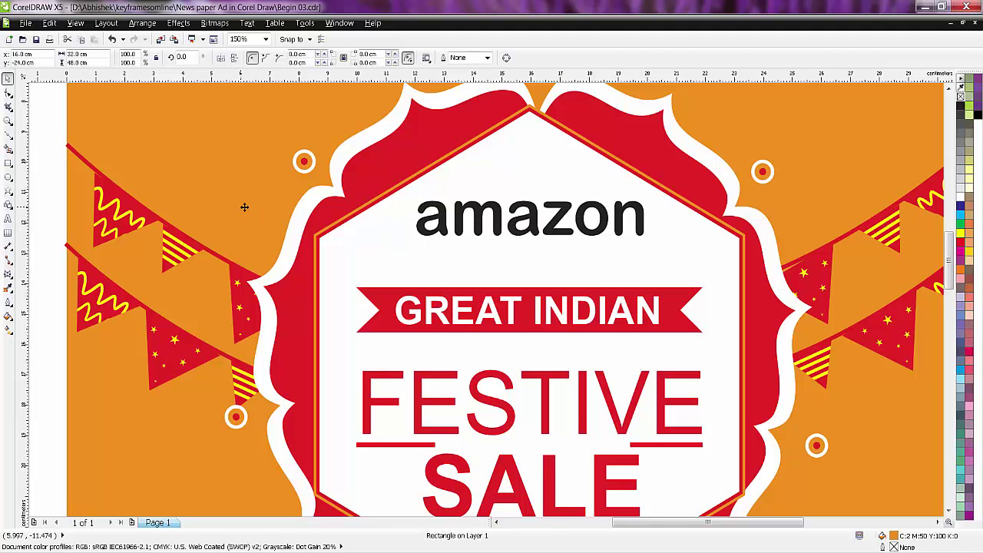
click(7, 162)
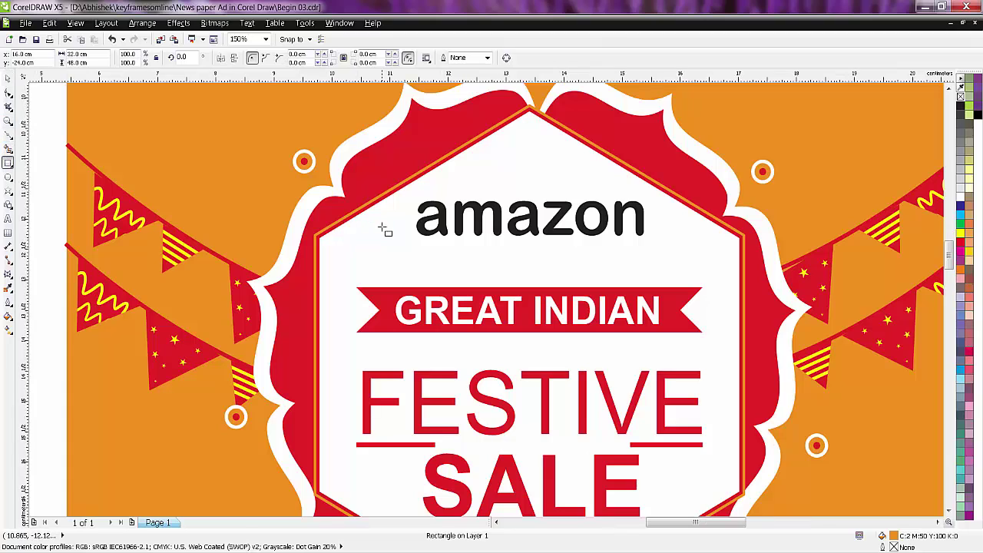
scroll(383, 228, up, 2)
drag(509, 253, 735, 267)
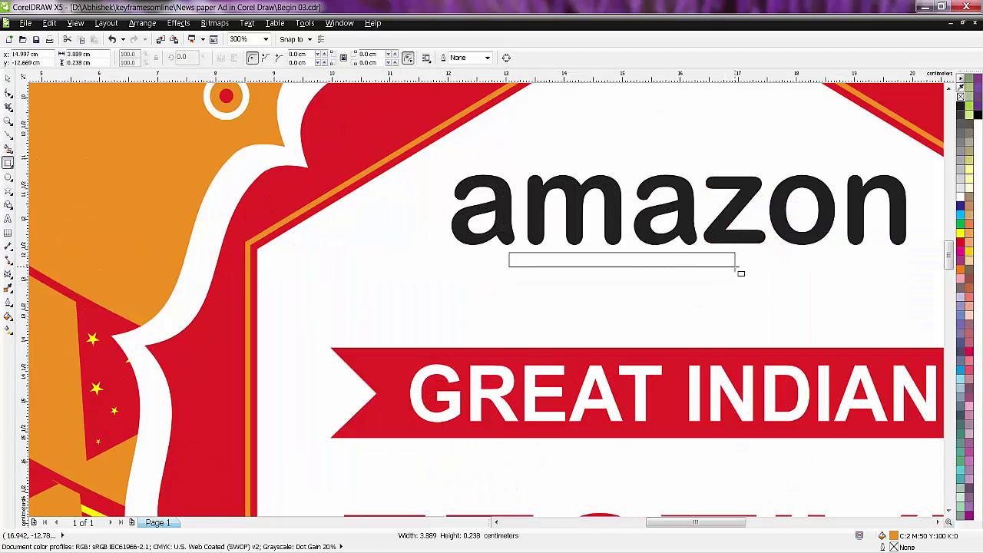
drag(735, 267, 738, 269)
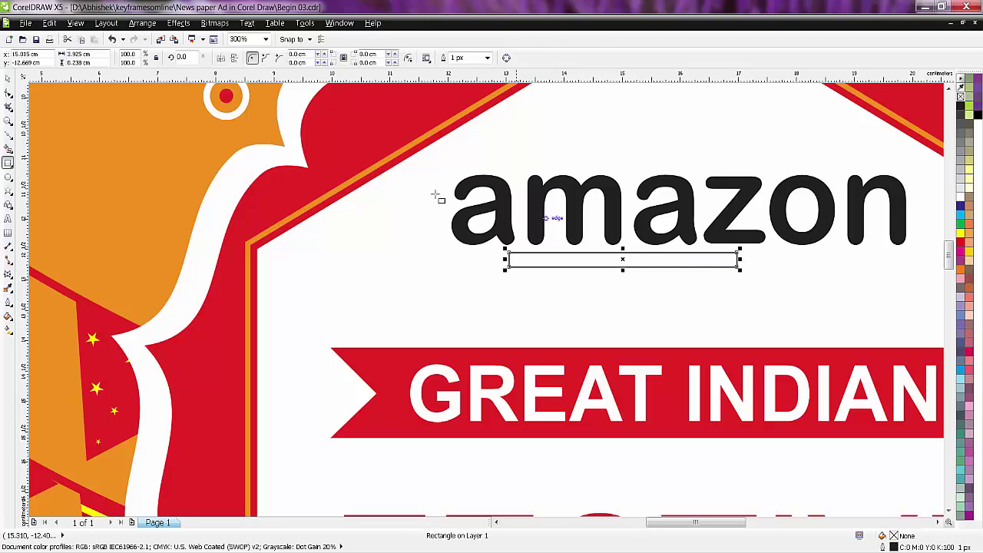
click(960, 102)
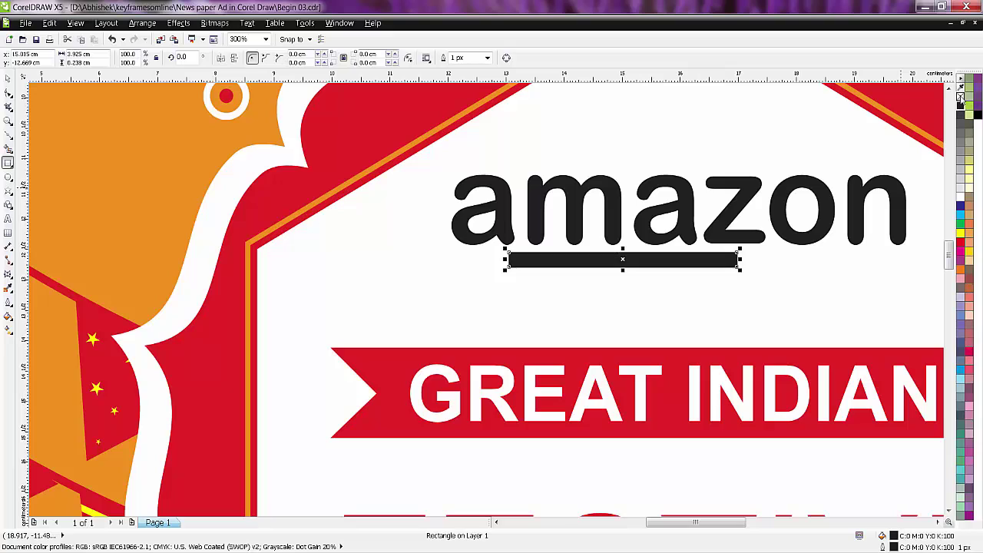
right_click(961, 92)
Convert the bar to curves and pull a new middle node down into a shallow V
click(9, 91)
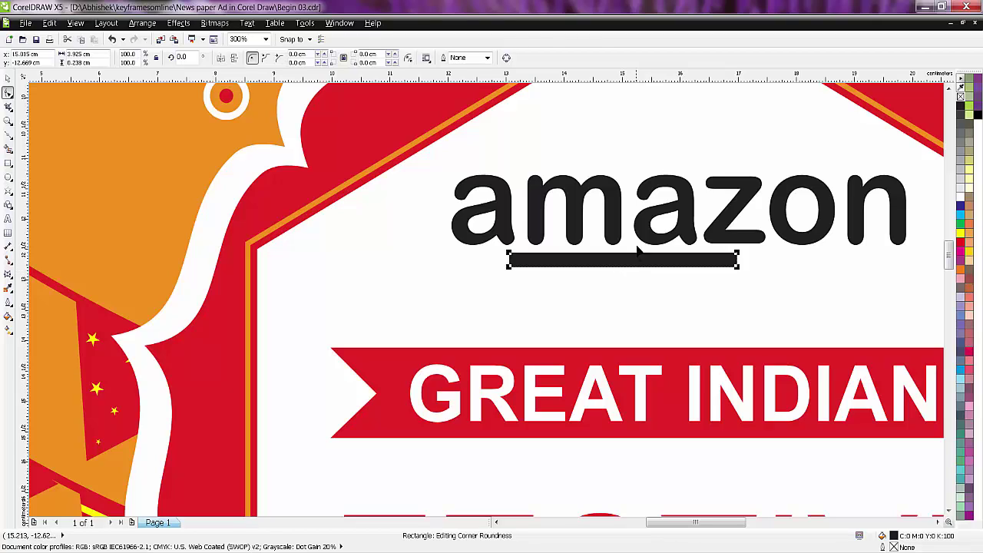
key(ctrl+q)
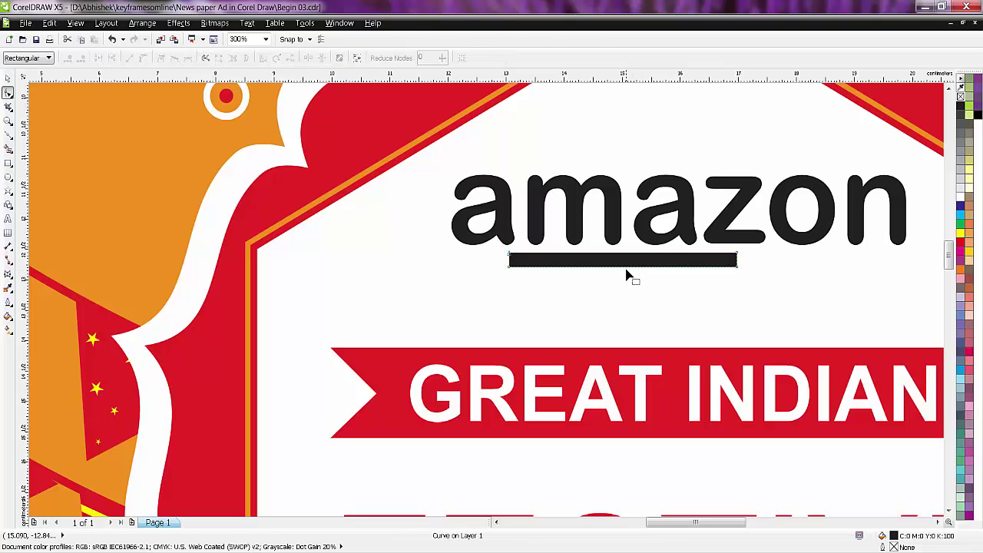
click(626, 267)
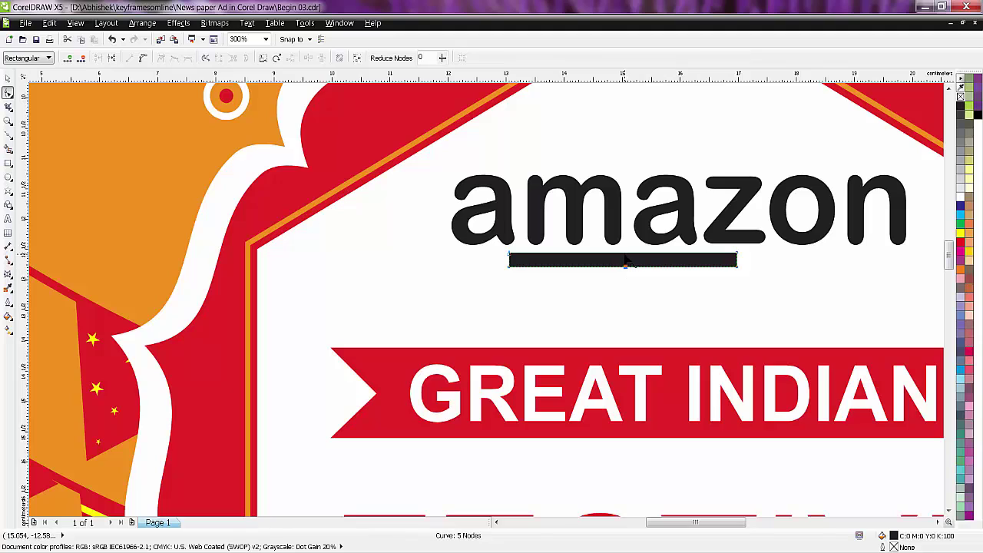
double_click(624, 252)
drag(625, 268, 626, 289)
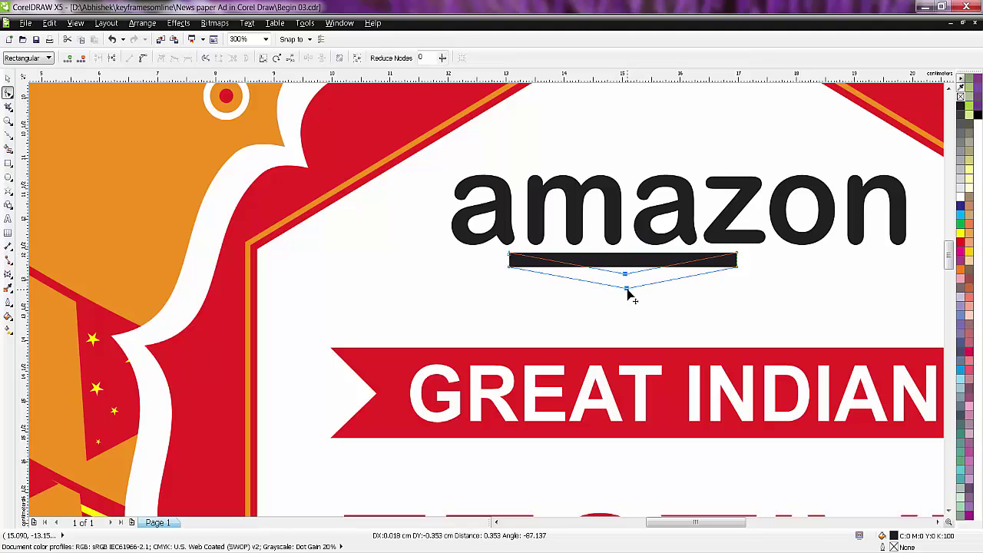
drag(627, 289, 624, 295)
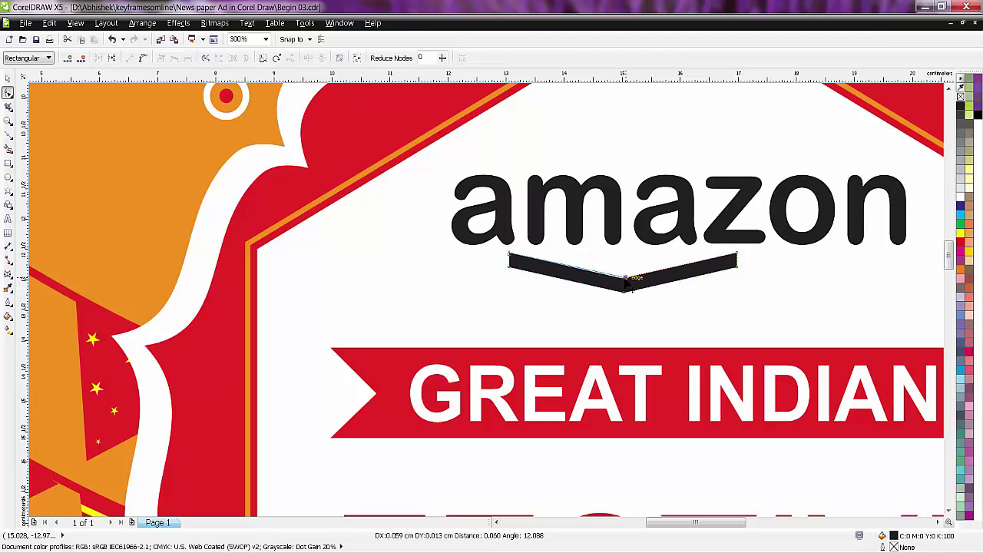
Smooth all of the chevron bar's nodes into a curved smile
scroll(504, 262, up, 2)
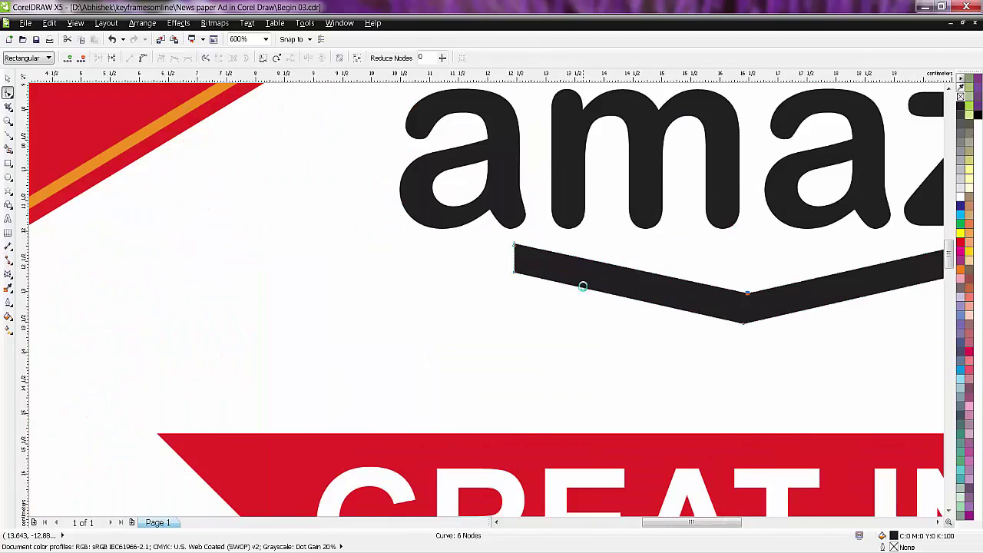
scroll(581, 285, down, 2)
drag(688, 292, 808, 319)
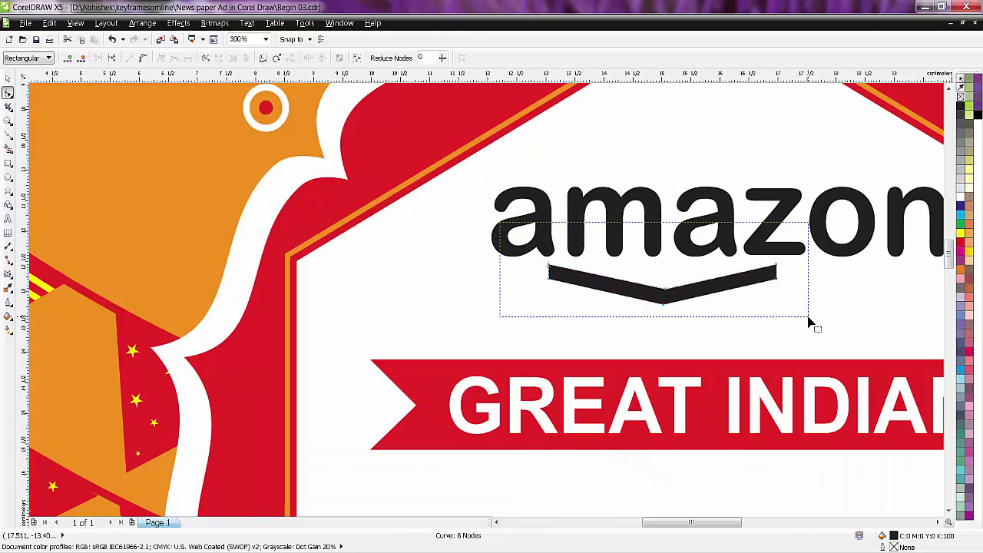
click(145, 59)
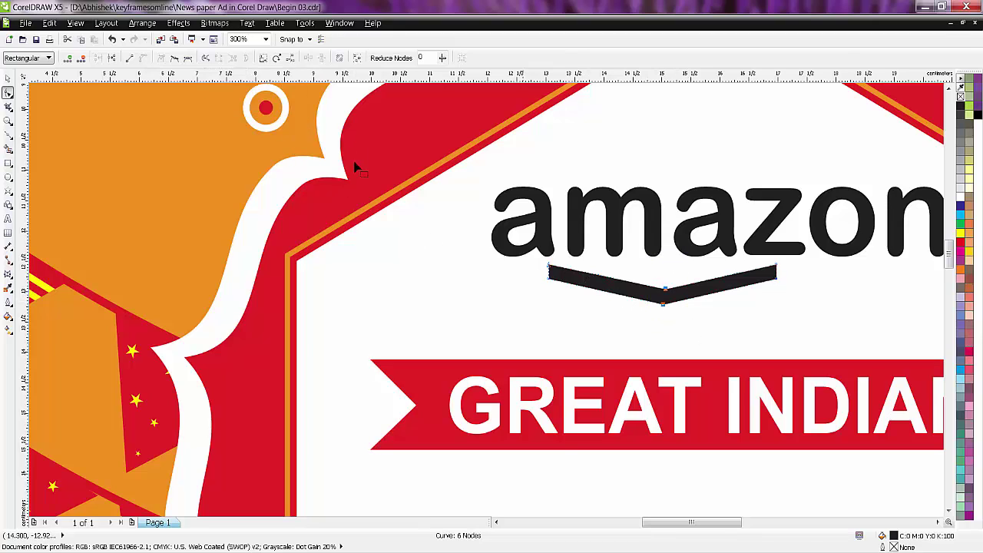
drag(520, 227, 825, 345)
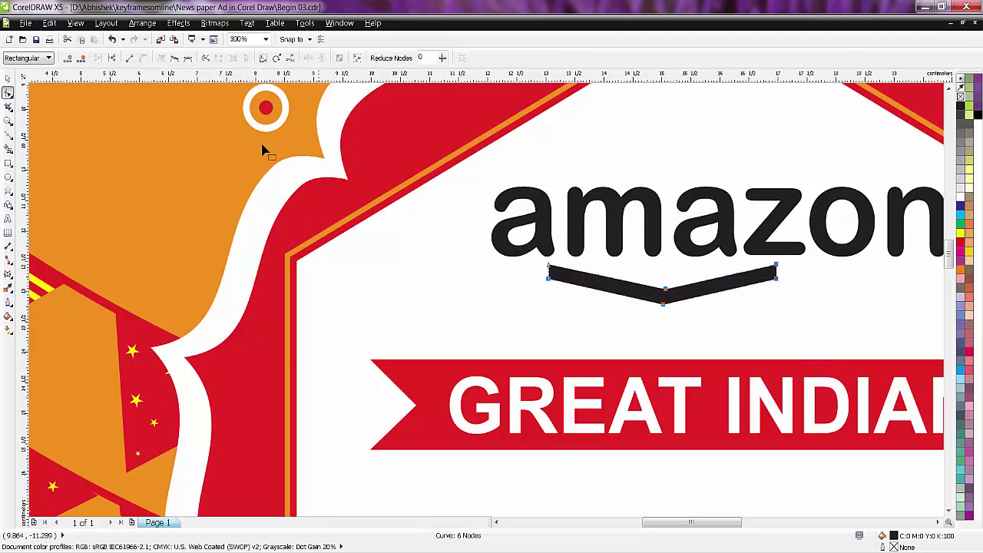
click(177, 61)
scroll(634, 291, up, 2)
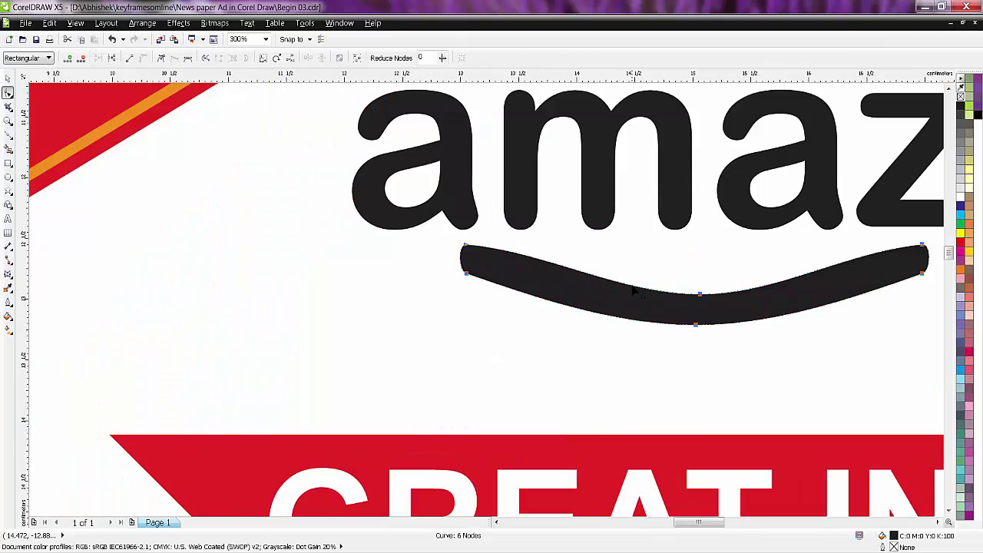
Lower the smile's tips and bend its edges to deepen the curve
click(484, 262)
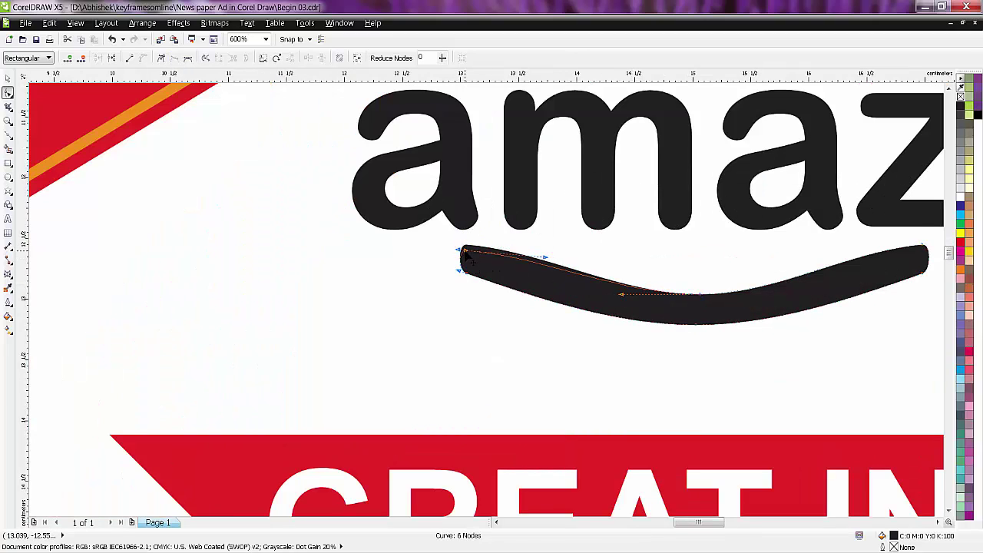
drag(466, 252, 466, 260)
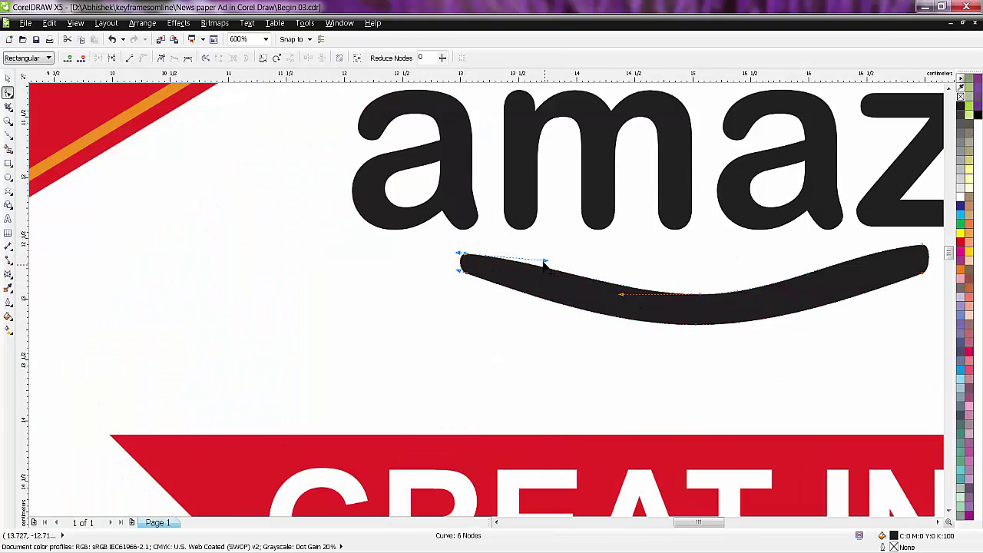
drag(544, 261, 548, 279)
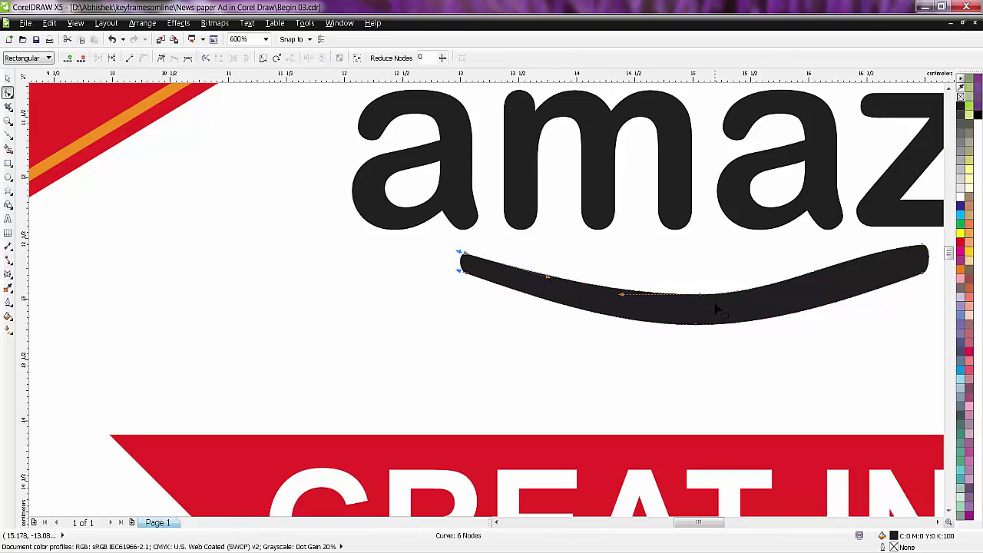
drag(922, 246, 923, 255)
drag(847, 265, 776, 298)
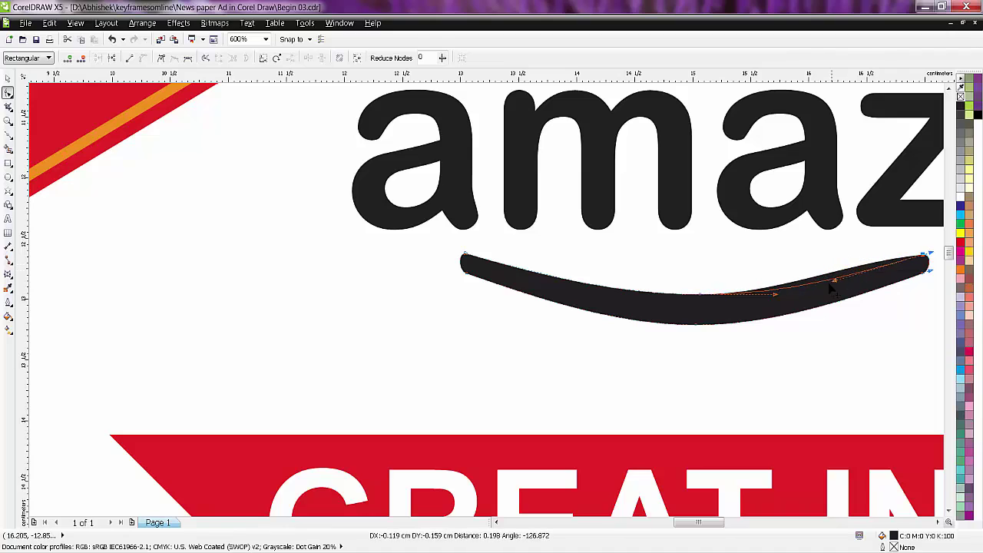
click(697, 295)
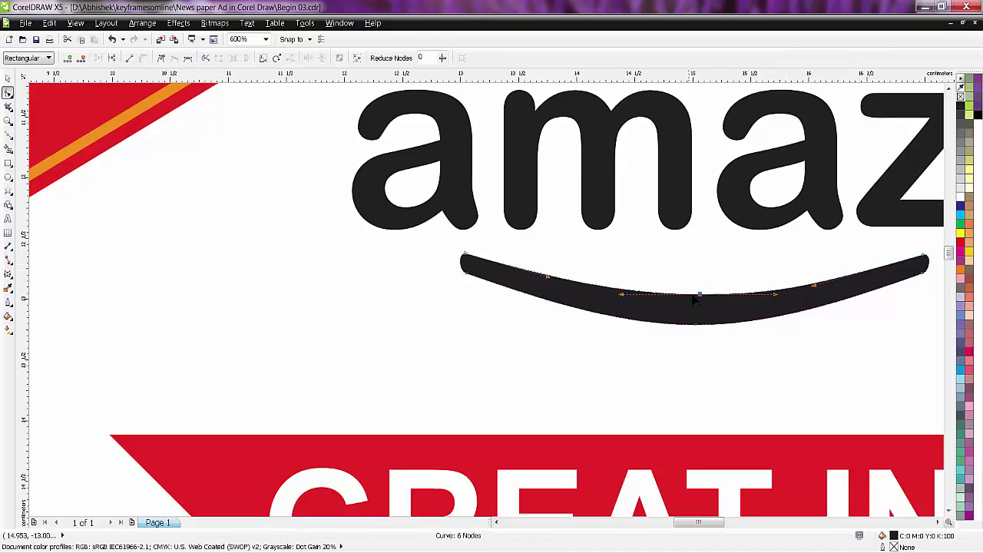
mouse_move(699, 295)
mouse_down()
mouse_move(695, 325)
mouse_move(688, 299)
mouse_up()
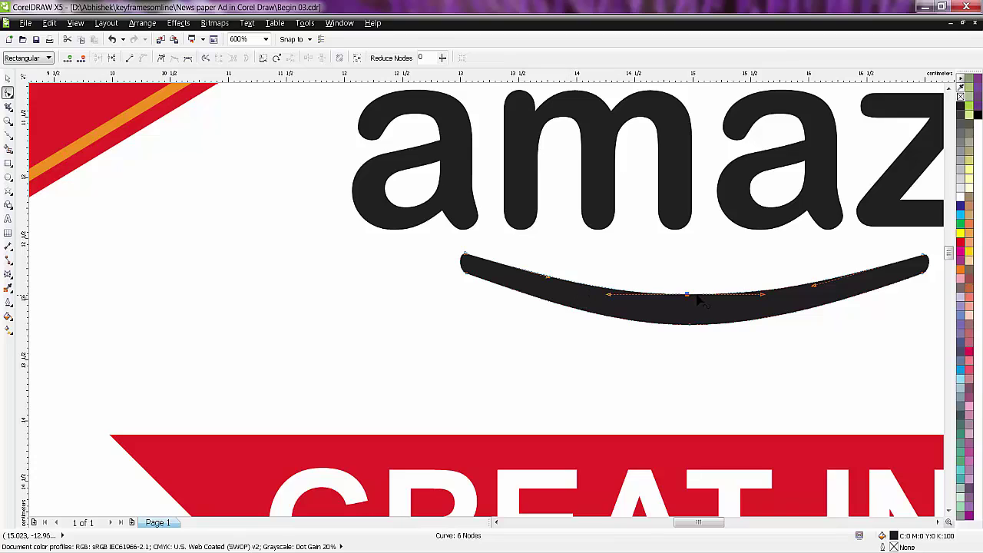
click(463, 261)
drag(465, 262, 466, 262)
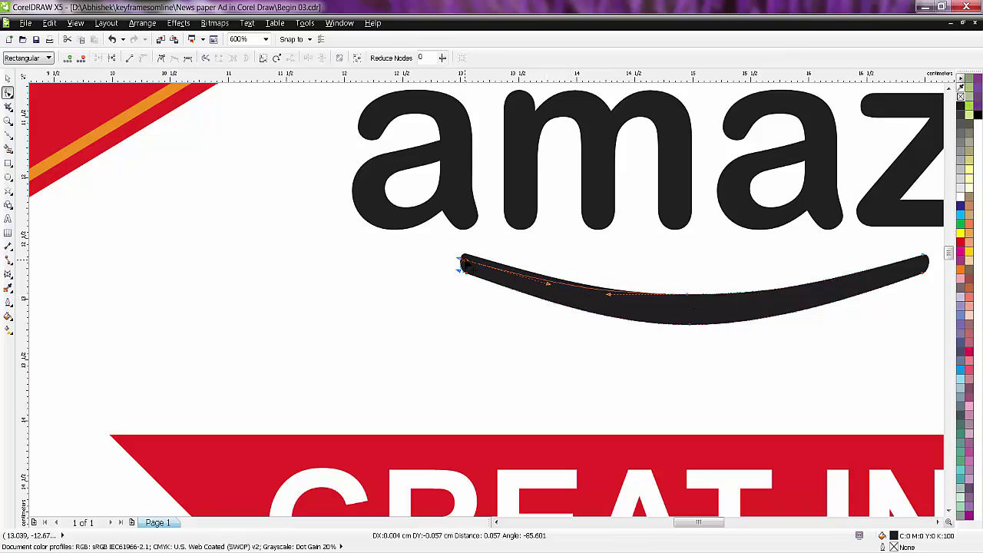
mouse_move(546, 281)
mouse_down()
mouse_move(559, 291)
mouse_move(566, 281)
mouse_up()
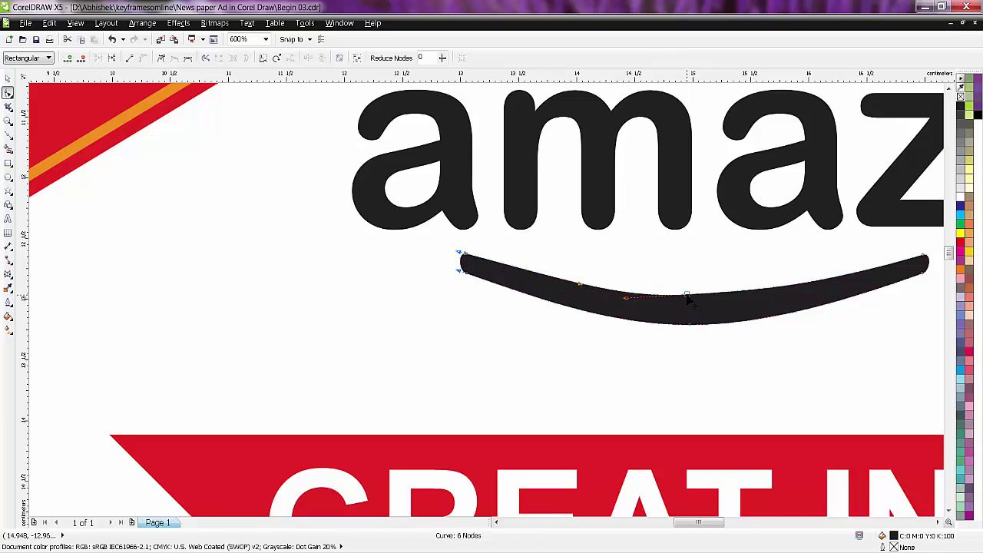
Delete the smile's middle node, smooth both halves, and nudge it under the lettering
click(687, 296)
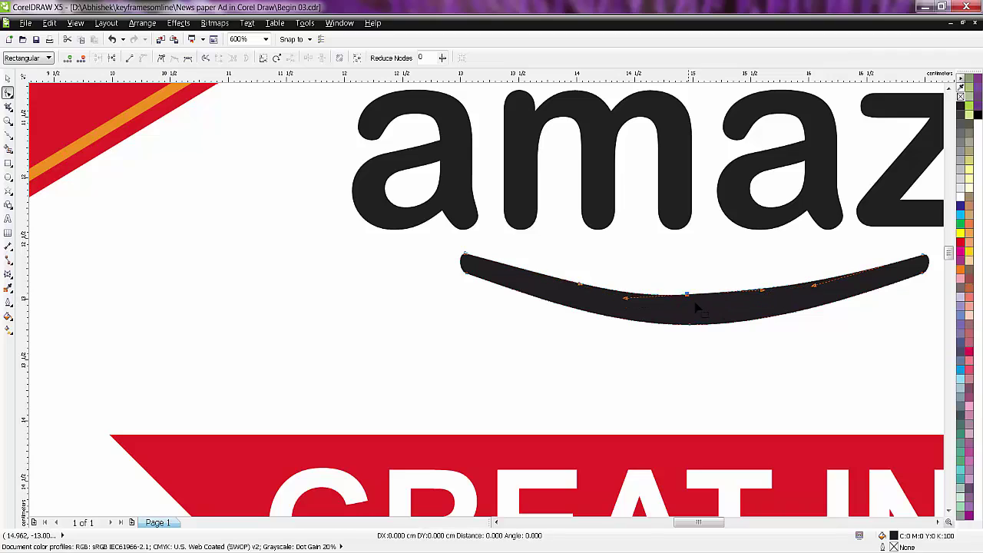
key(Delete)
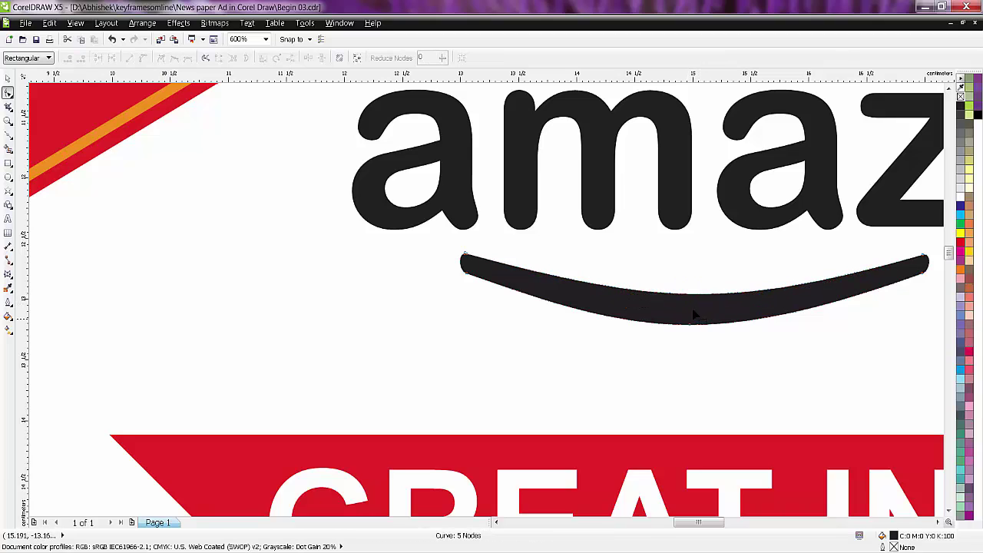
drag(906, 241, 929, 266)
mouse_move(732, 311)
mouse_down()
mouse_move(714, 320)
mouse_move(778, 308)
mouse_up()
drag(656, 306, 587, 307)
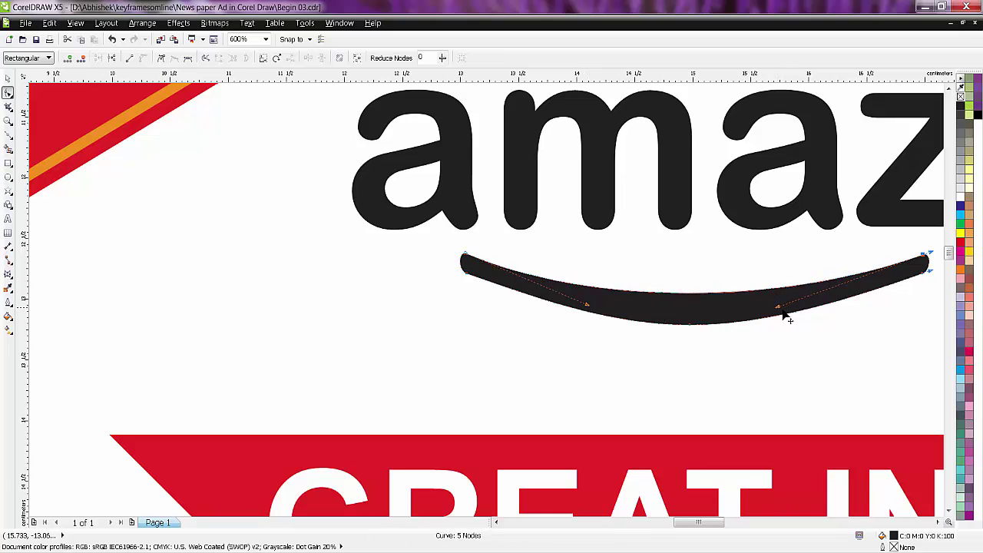
drag(779, 308, 788, 311)
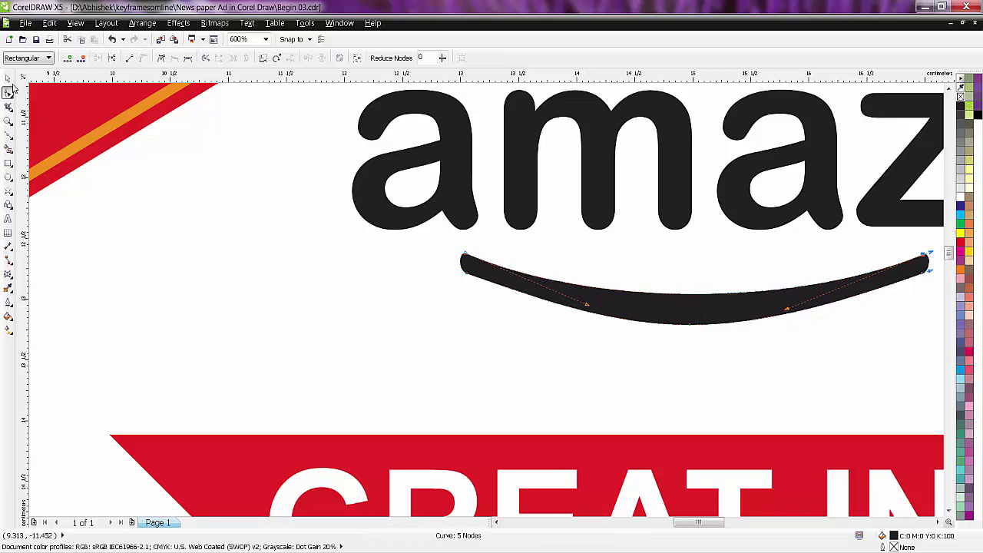
click(8, 77)
scroll(778, 409, down, 2)
drag(742, 363, 738, 358)
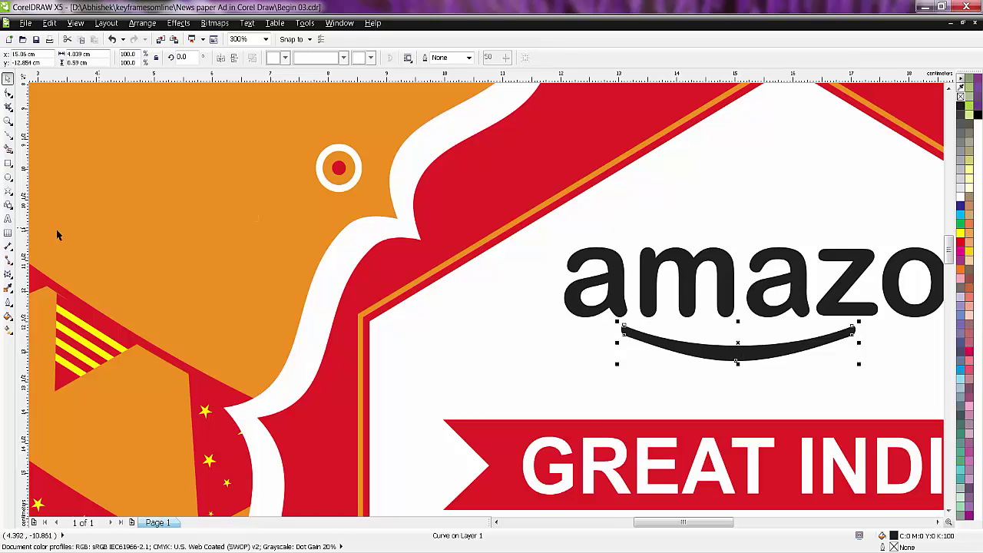
Draw a small black-filled rectangle left of the amazon logo
click(8, 163)
drag(472, 317, 541, 355)
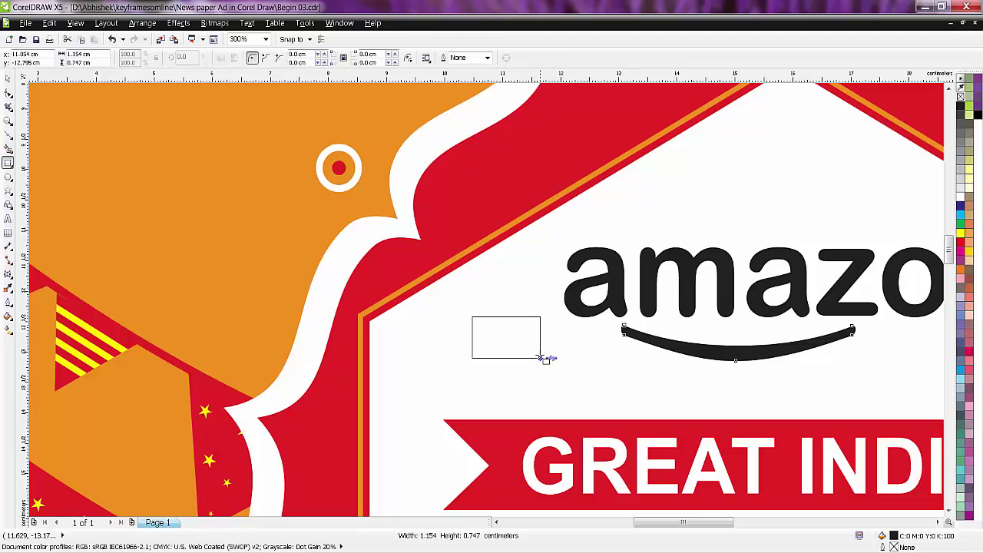
drag(541, 355, 540, 355)
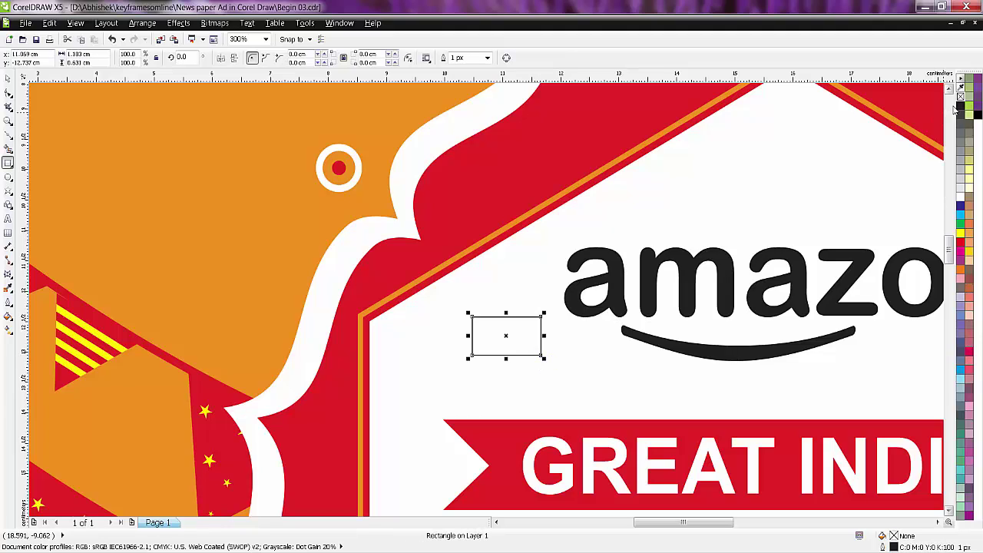
click(976, 113)
click(7, 78)
Convert the rectangle to curves, add mid-edge nodes, and pull the middle up into a peak
click(8, 92)
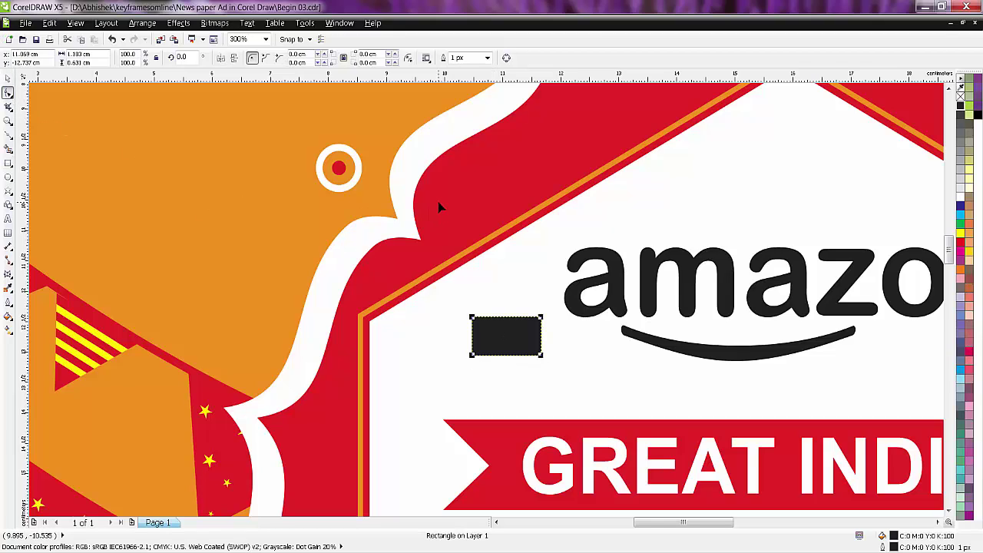
key(ctrl+q)
scroll(584, 329, up, 1)
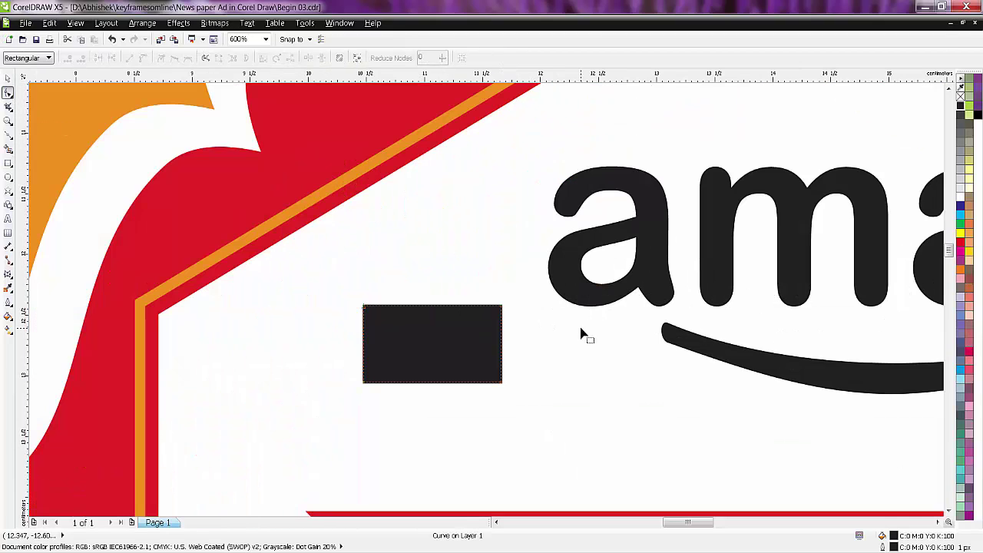
double_click(431, 307)
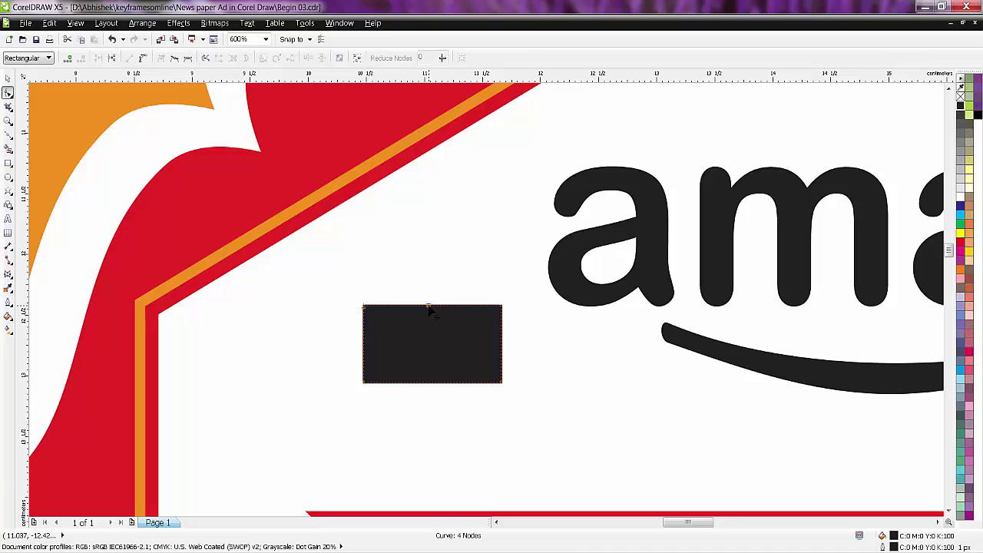
click(429, 383)
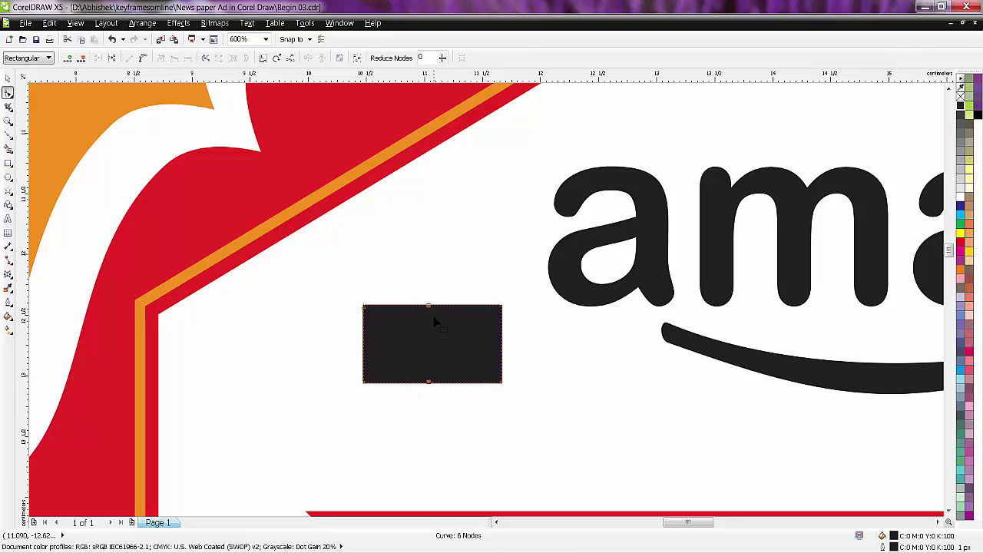
drag(430, 306, 435, 265)
Turn the chevron's nodes back into sharp corners, deepening its inner notch and pointed peak
drag(476, 352, 530, 435)
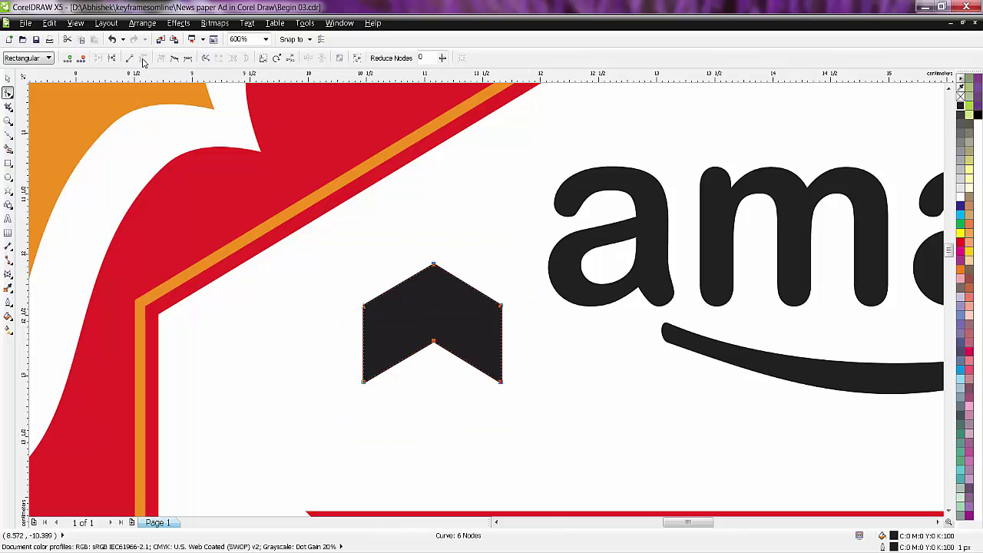
click(176, 59)
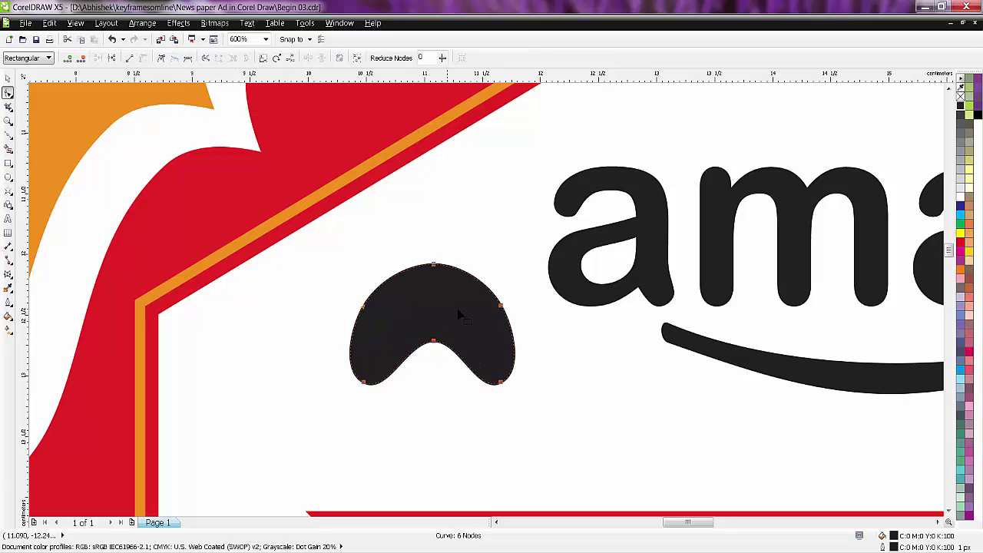
click(433, 265)
drag(335, 237, 607, 421)
click(163, 61)
drag(419, 312, 456, 357)
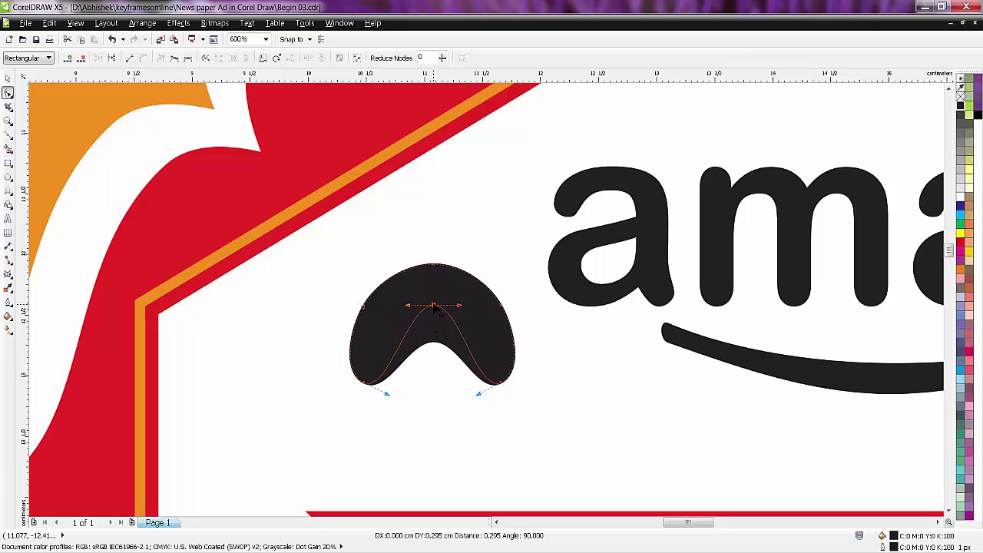
drag(434, 343, 434, 306)
click(434, 264)
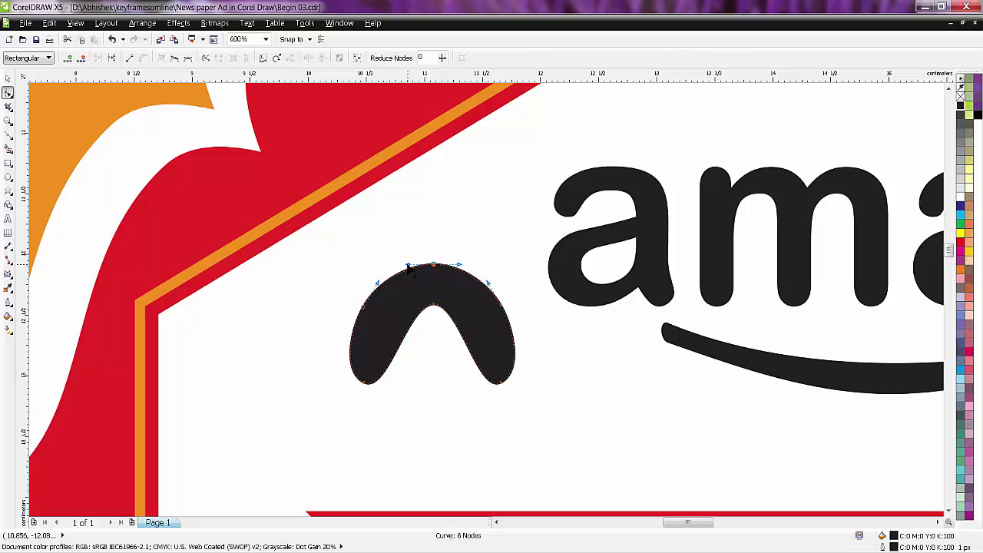
drag(409, 273, 450, 303)
Reshape the chevron's left edge, right edge, and the right leg's inner curve
click(366, 323)
key(Delete)
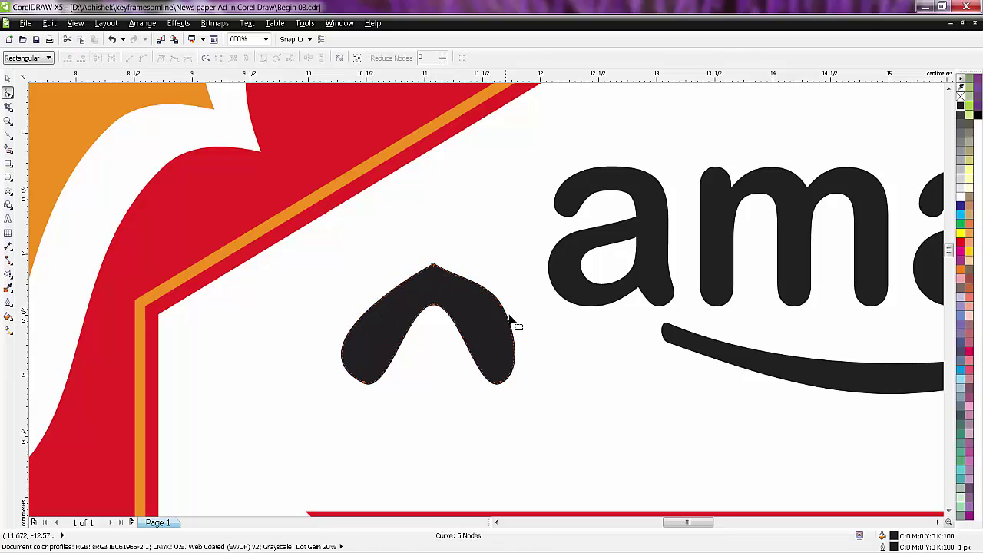
key(ctrl+z)
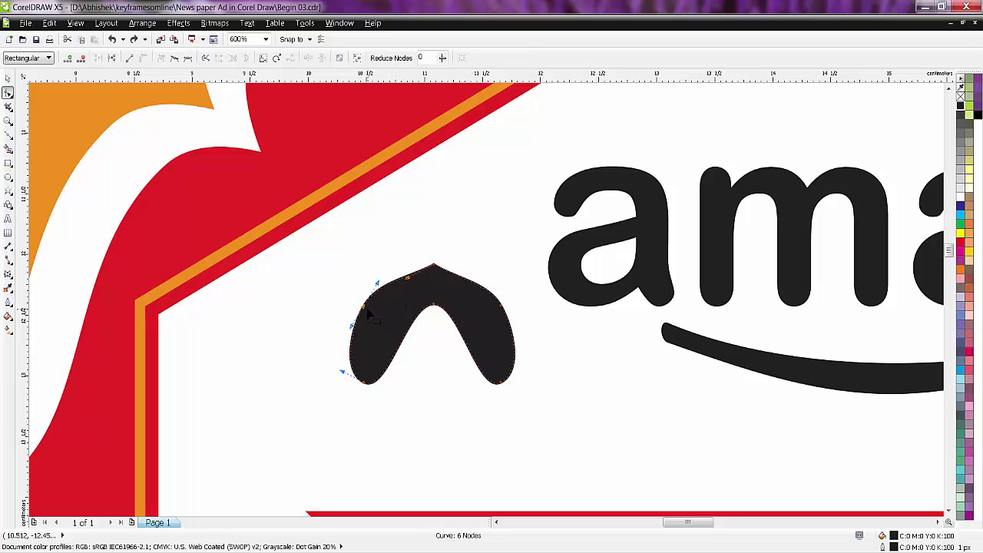
drag(368, 310, 388, 293)
drag(504, 283, 496, 326)
mouse_move(520, 373)
mouse_down()
mouse_move(478, 397)
mouse_move(487, 388)
mouse_up()
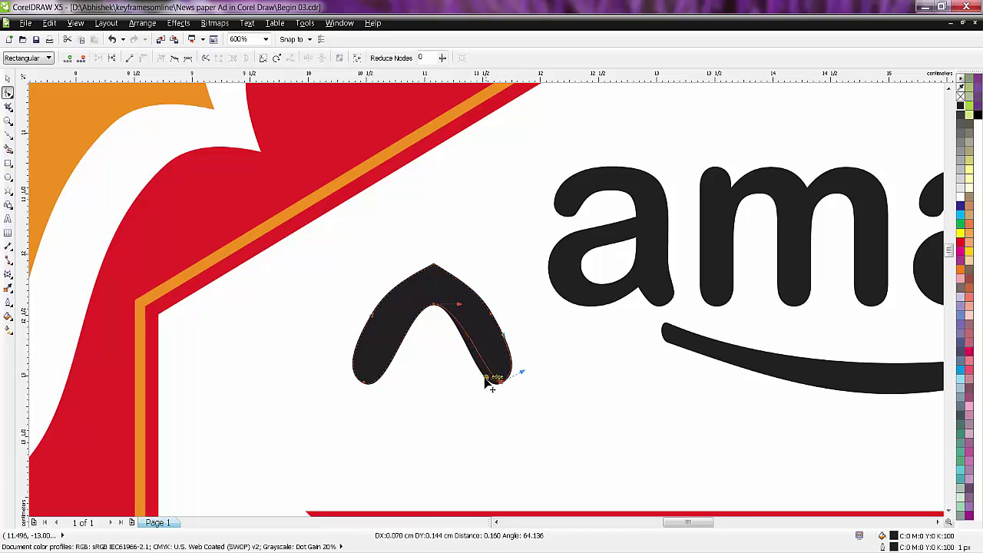
drag(487, 388, 483, 384)
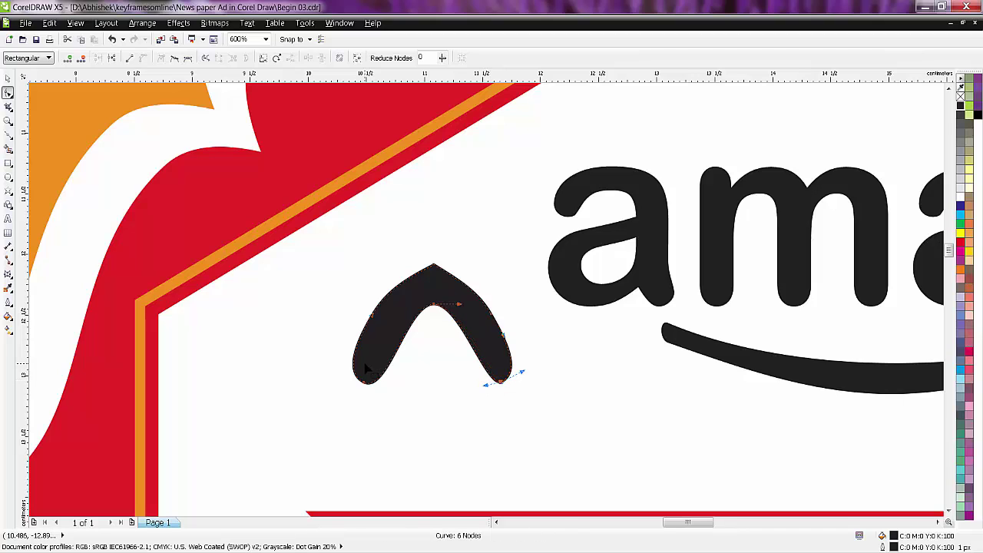
Refine the curves around the chevron's inner and outer top points
mouse_move(376, 364)
mouse_down()
mouse_move(366, 397)
mouse_move(384, 393)
mouse_up()
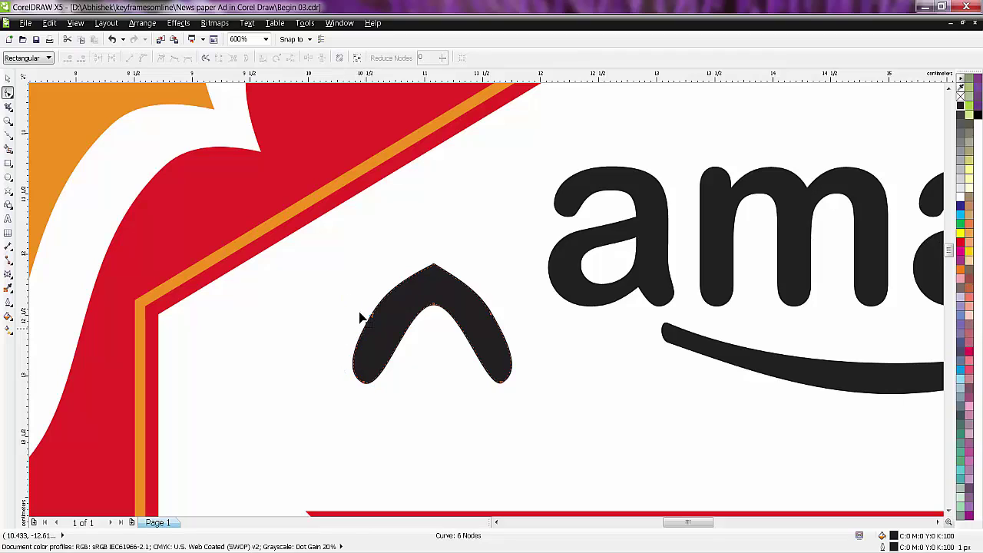
drag(357, 303, 375, 328)
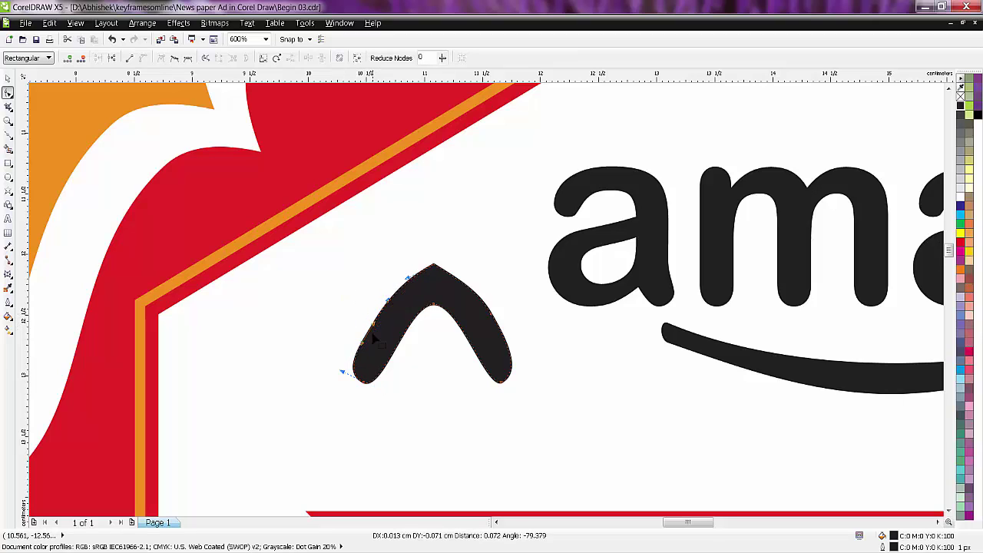
click(433, 305)
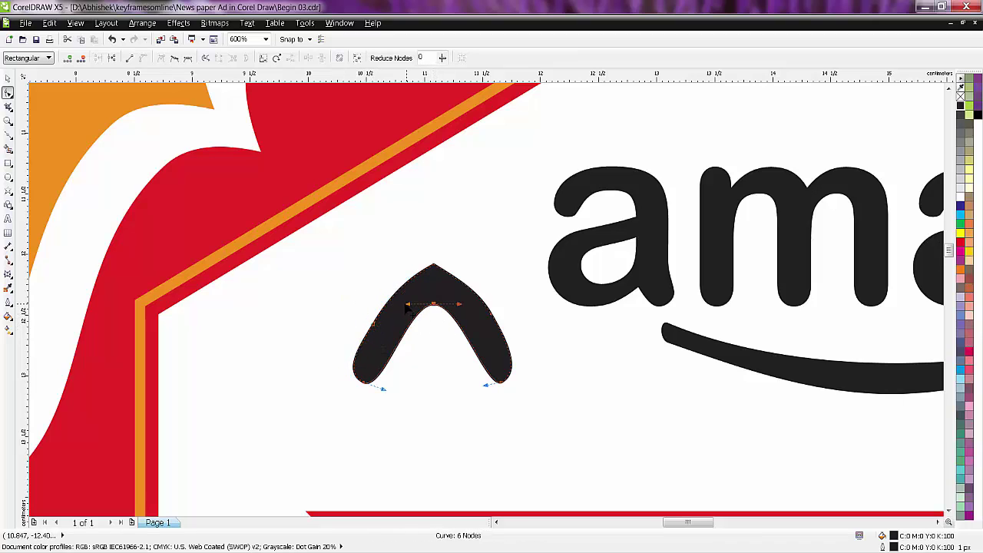
drag(412, 307, 409, 313)
click(433, 265)
scroll(435, 274, up, 3)
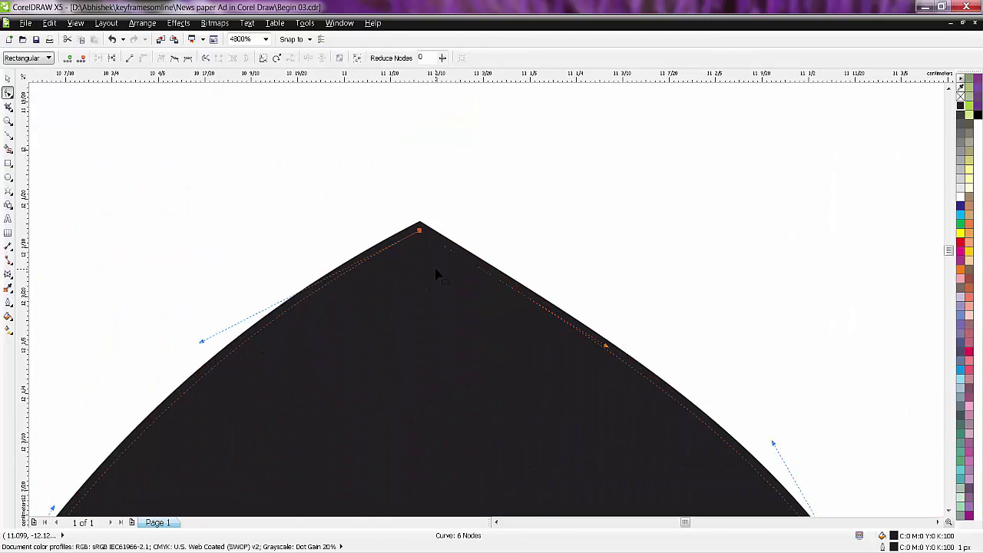
scroll(323, 311, down, 2)
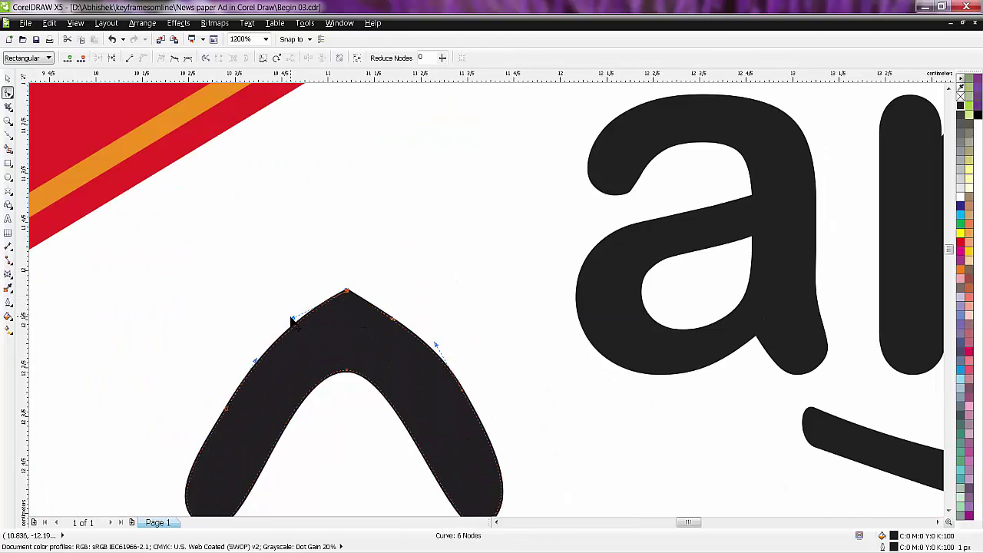
drag(291, 317, 296, 310)
drag(394, 325, 365, 300)
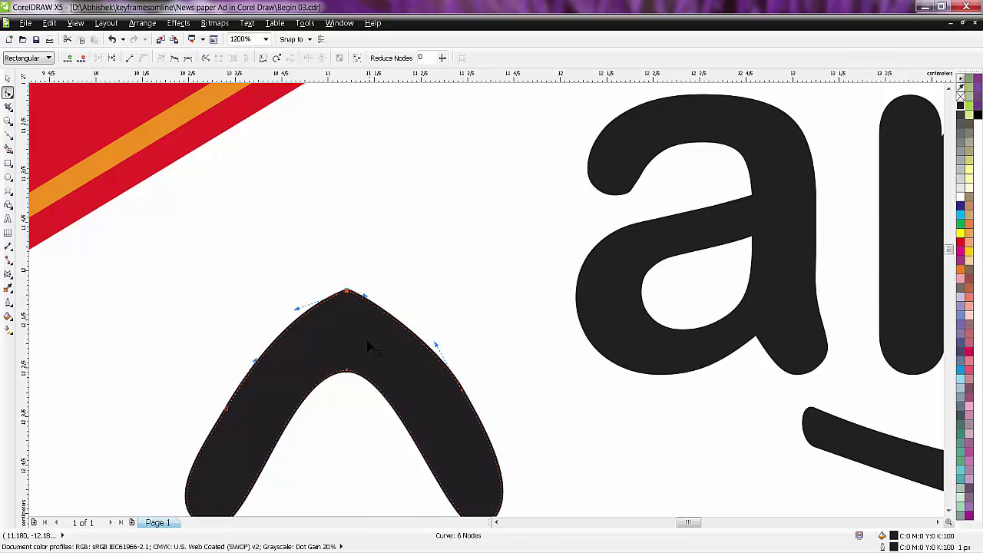
scroll(346, 338, down, 1)
scroll(333, 346, down, 2)
scroll(329, 348, up, 1)
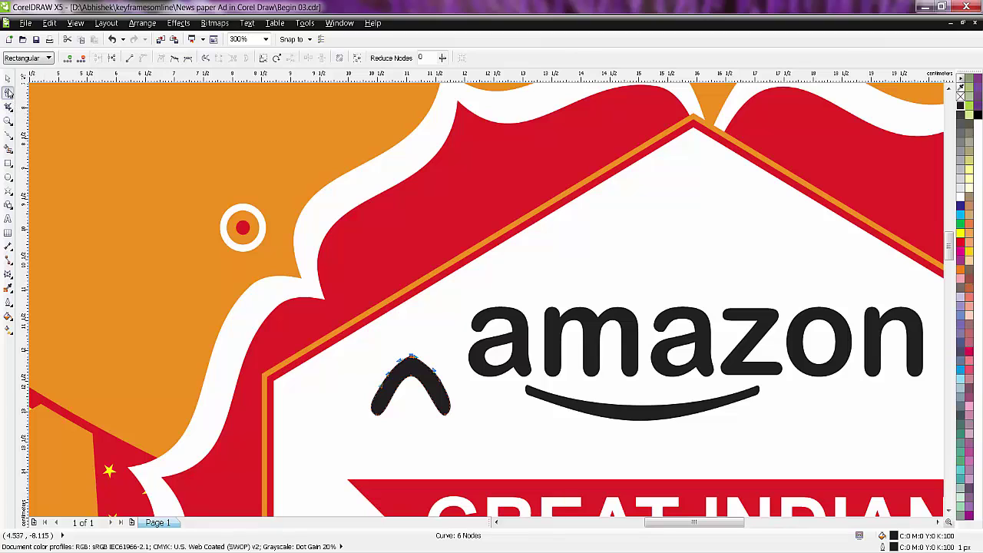
scroll(423, 398, up, 1)
Curve the caret's right and left tips inward into an arrowhead form
drag(497, 406, 461, 456)
scroll(461, 456, up, 1)
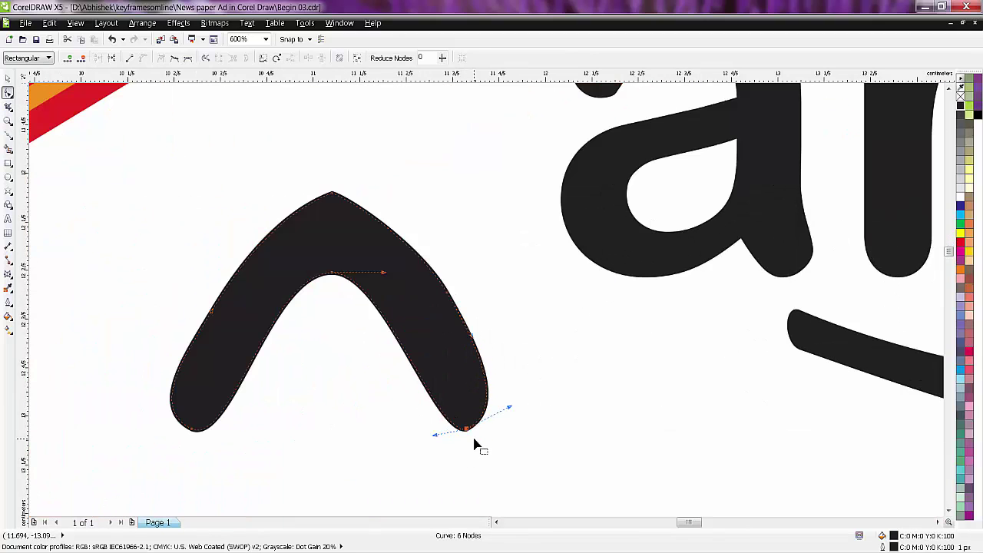
click(500, 401)
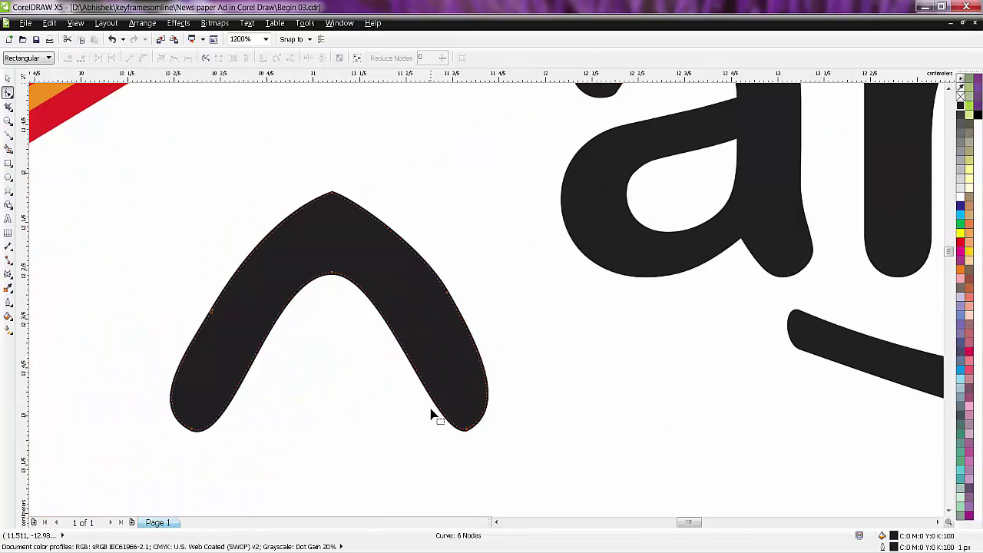
drag(432, 415, 473, 442)
drag(508, 408, 489, 391)
click(192, 427)
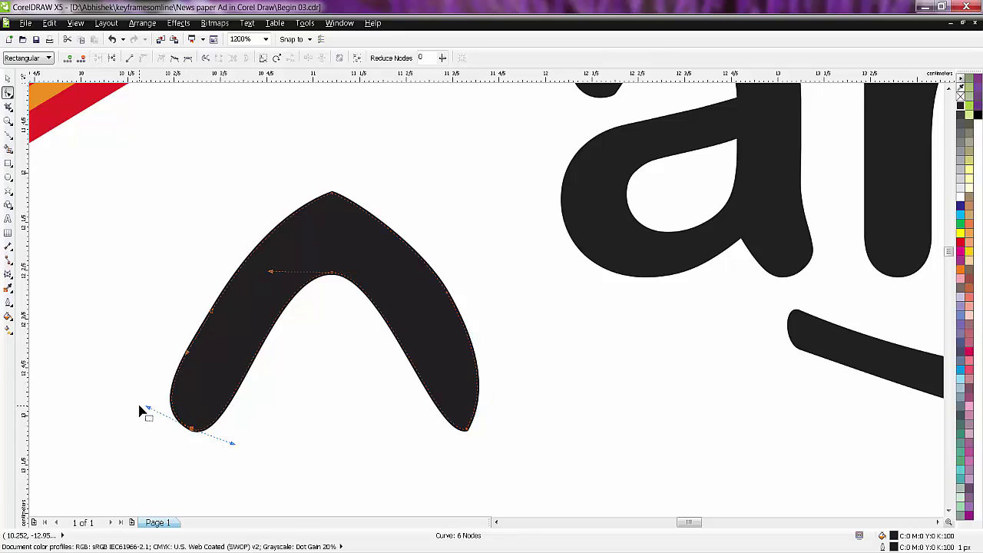
drag(150, 408, 174, 402)
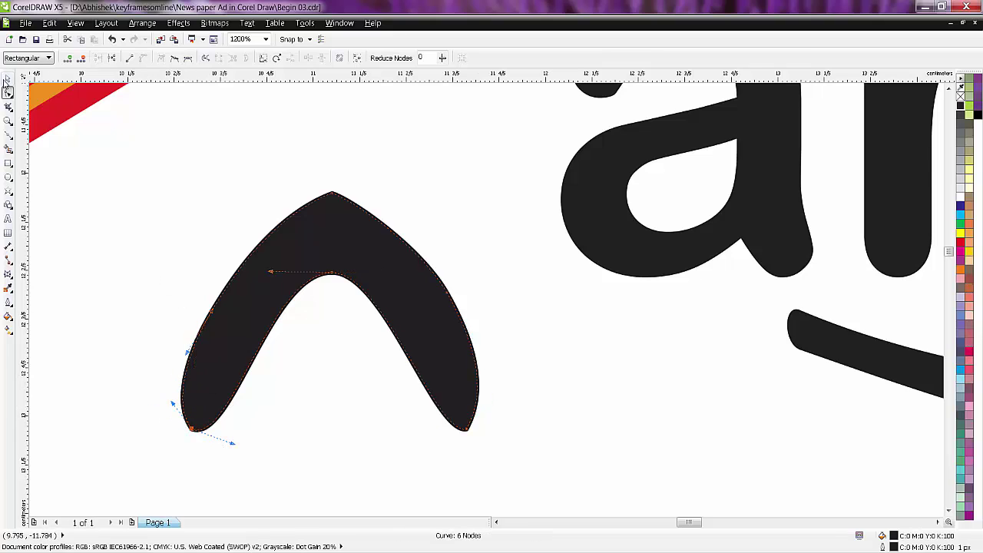
click(8, 78)
scroll(146, 278, down, 1)
scroll(219, 315, down, 1)
click(234, 304)
Rotate the caret about 60°, shrink it to a third, and shorten the smile slightly
drag(270, 282, 278, 331)
click(238, 294)
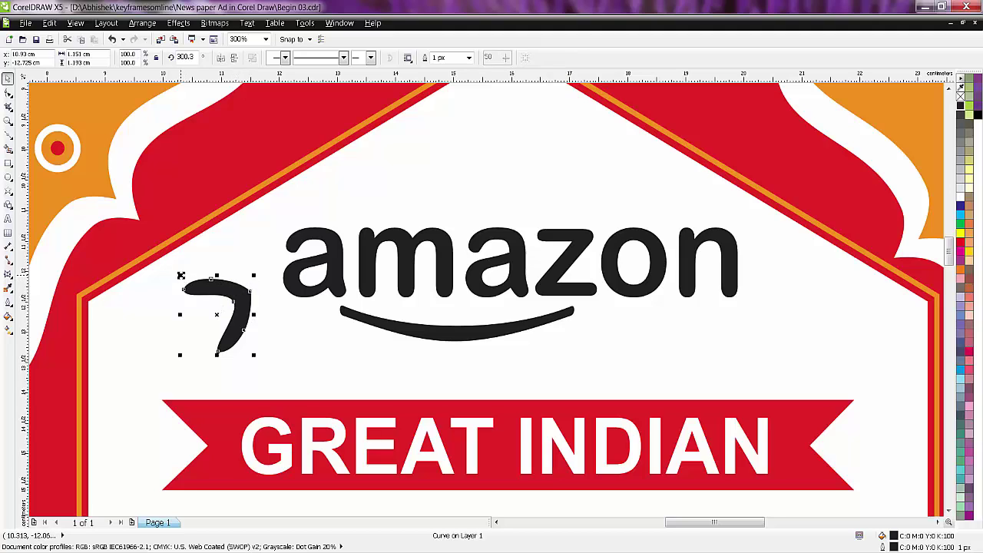
mouse_move(181, 275)
mouse_down()
mouse_move(201, 300)
mouse_move(582, 306)
mouse_up()
scroll(576, 313, up, 2)
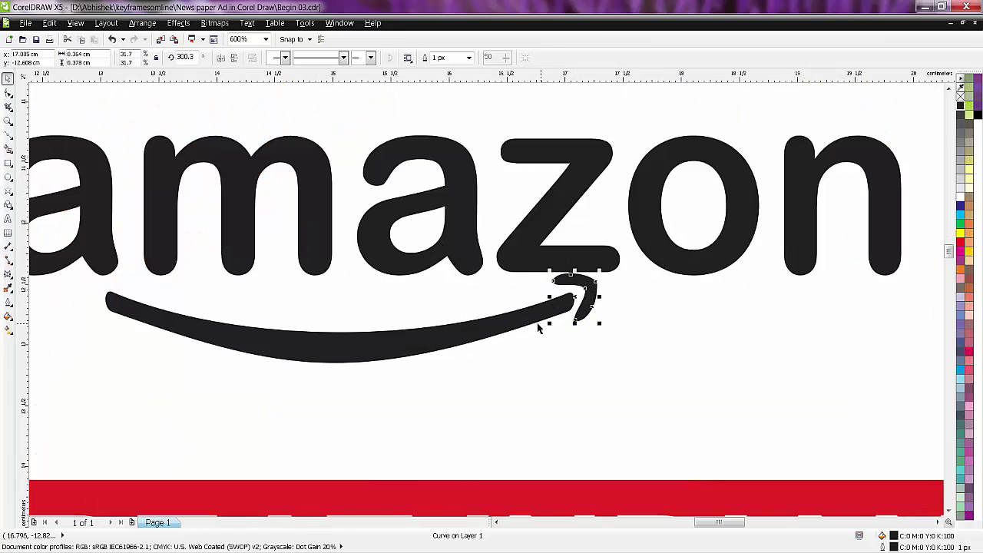
click(538, 321)
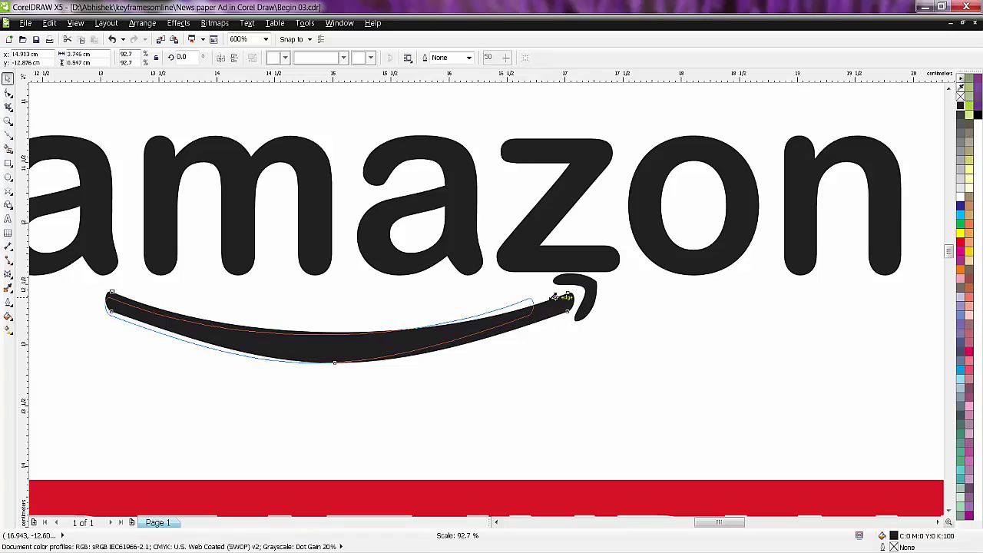
drag(577, 287, 516, 297)
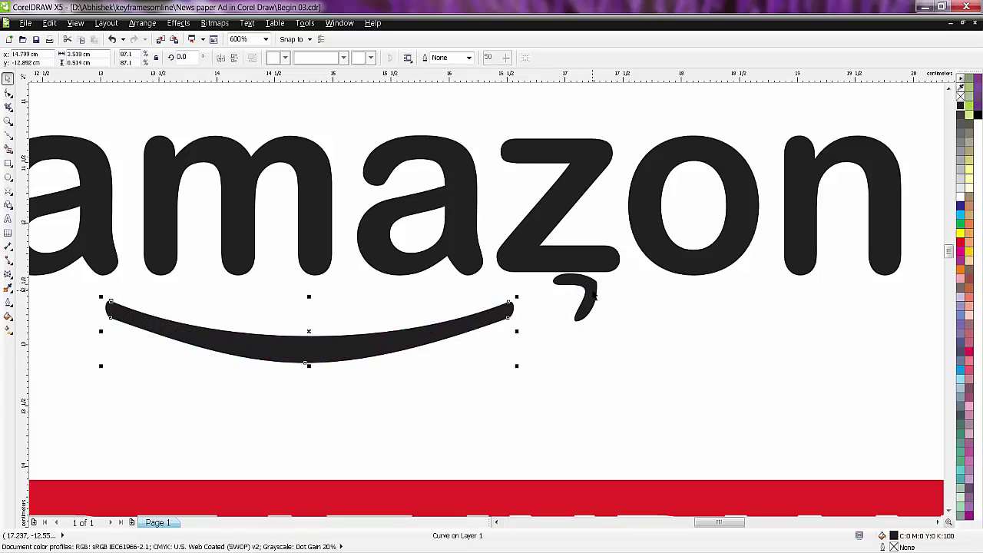
Attach the arrowhead to the smile's right end, enlarging and nudging it into place
mouse_move(592, 291)
mouse_down()
mouse_move(534, 298)
mouse_move(550, 338)
mouse_up()
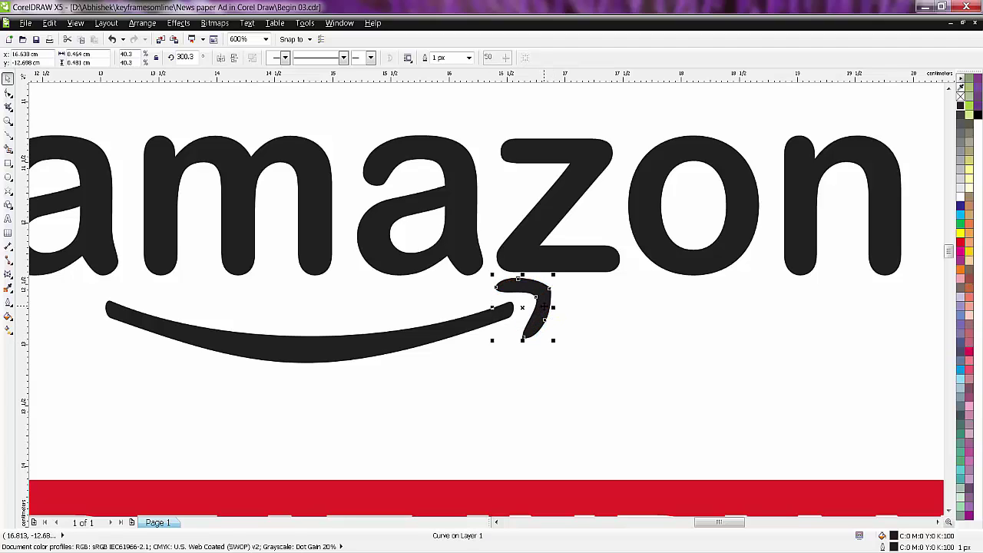
drag(543, 306, 543, 329)
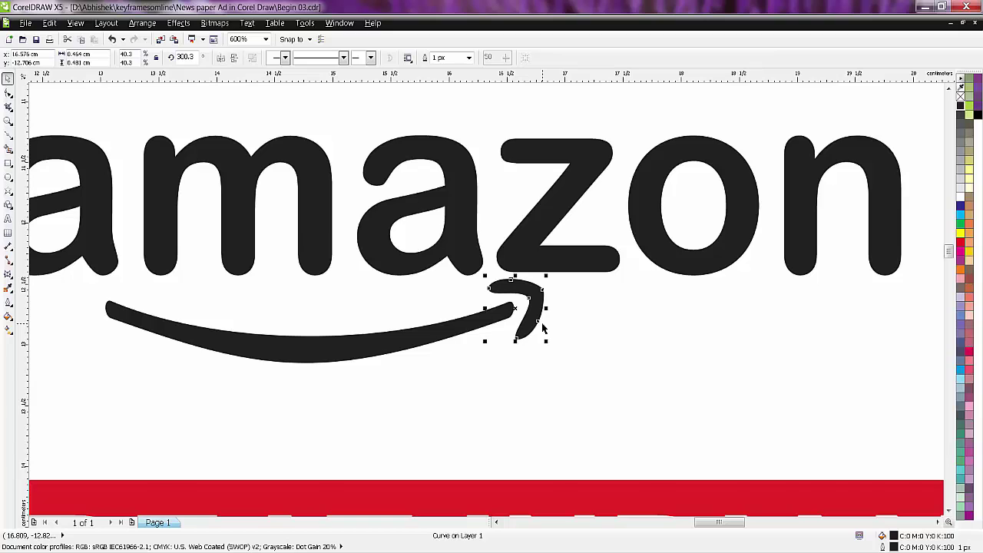
scroll(542, 328, down, 2)
click(551, 203)
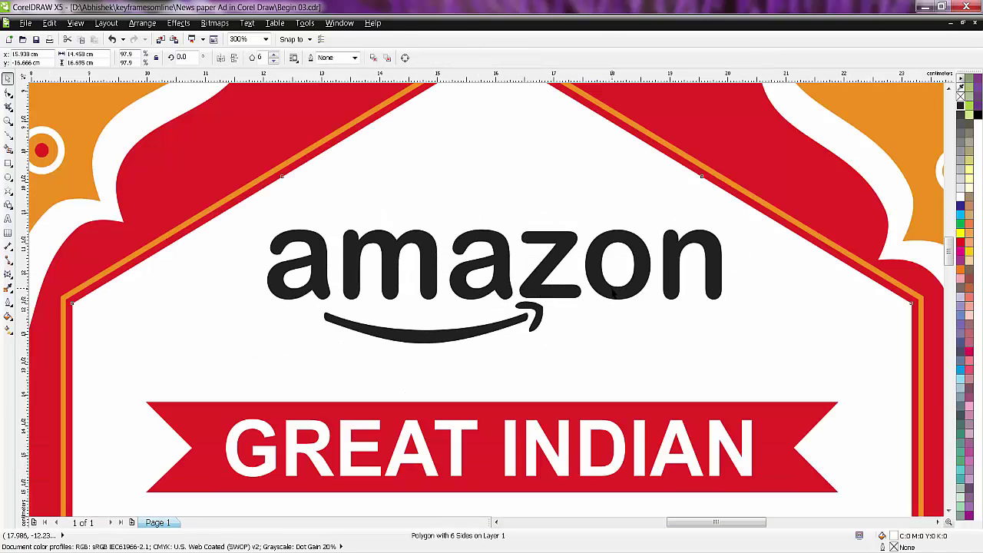
click(437, 343)
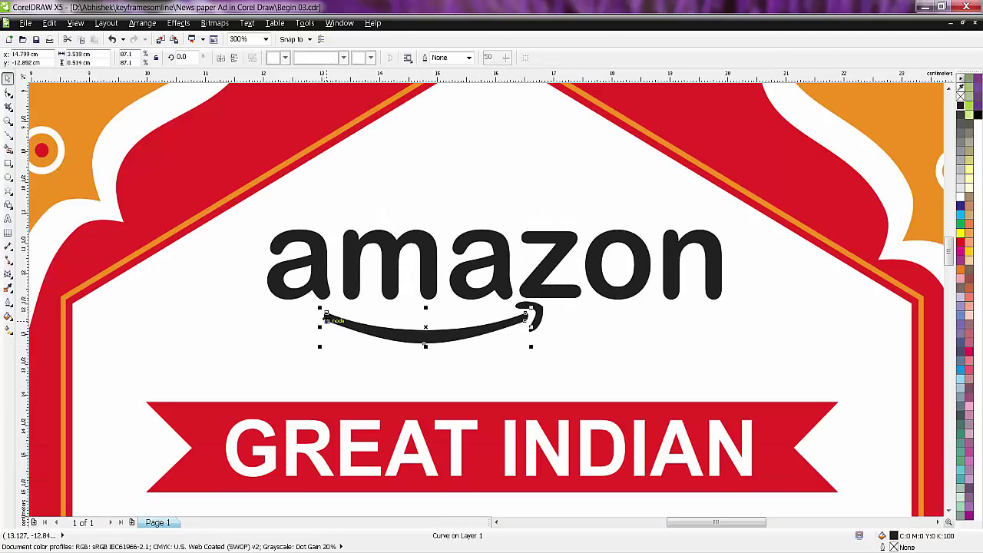
click(540, 316)
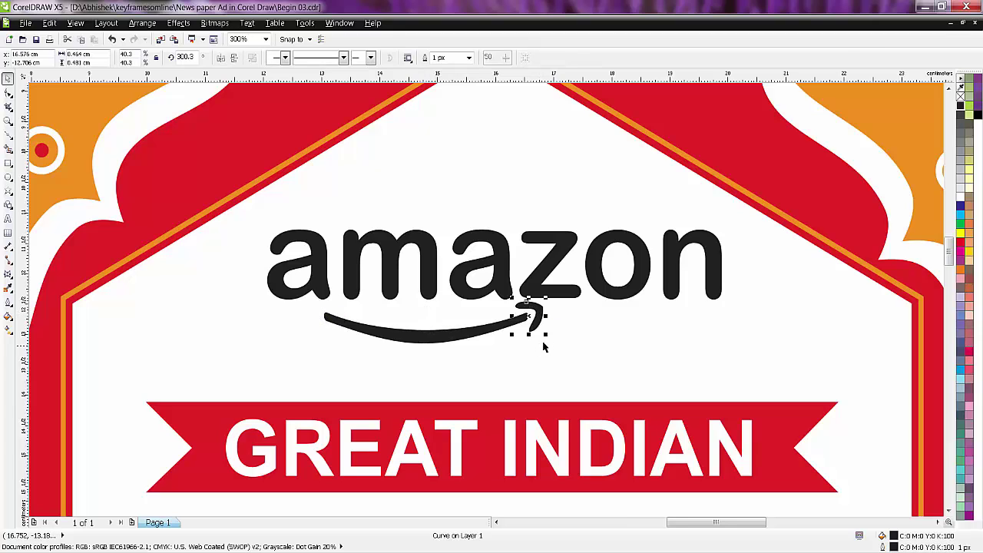
drag(546, 333, 546, 323)
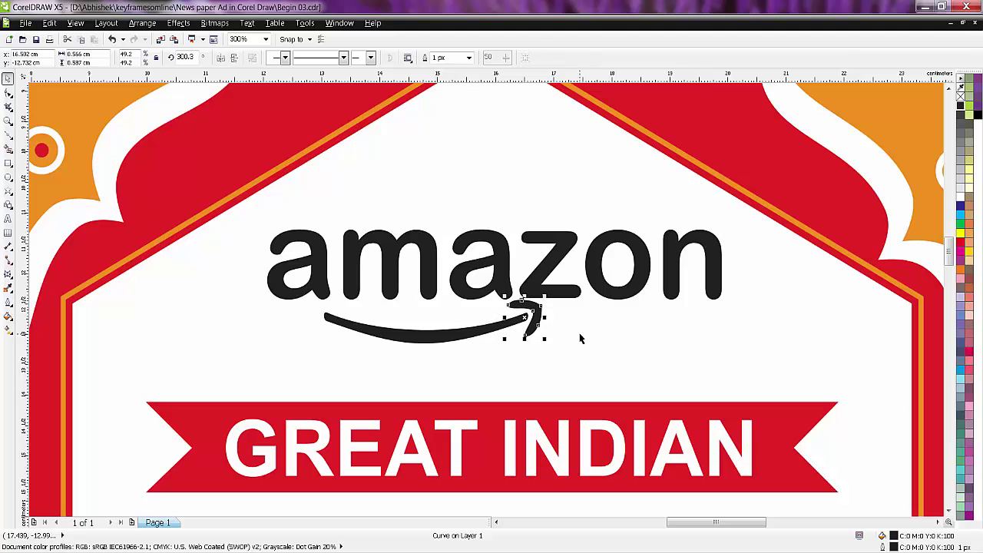
key(Down)
click(392, 338)
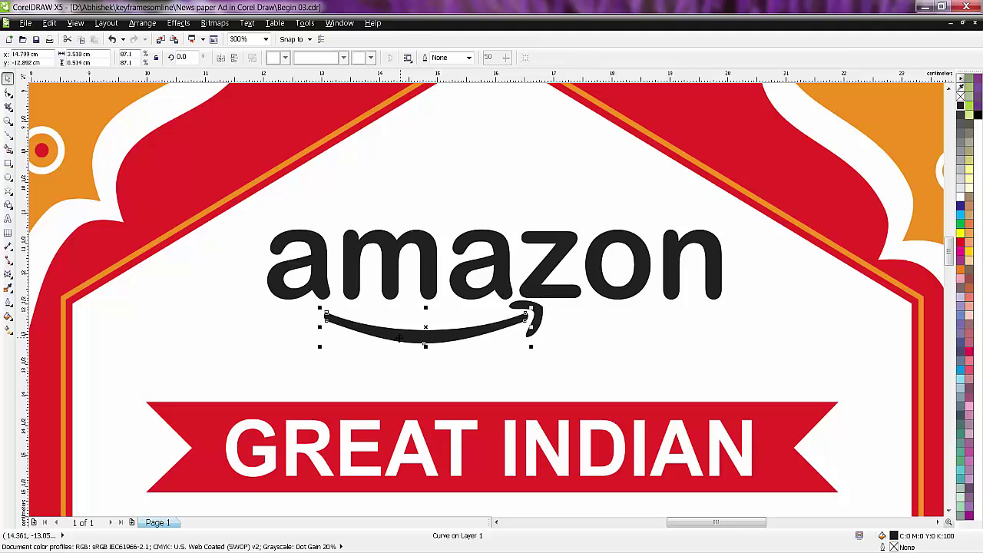
Drag the smile's left end node upward twice so the tip tapers up
click(8, 91)
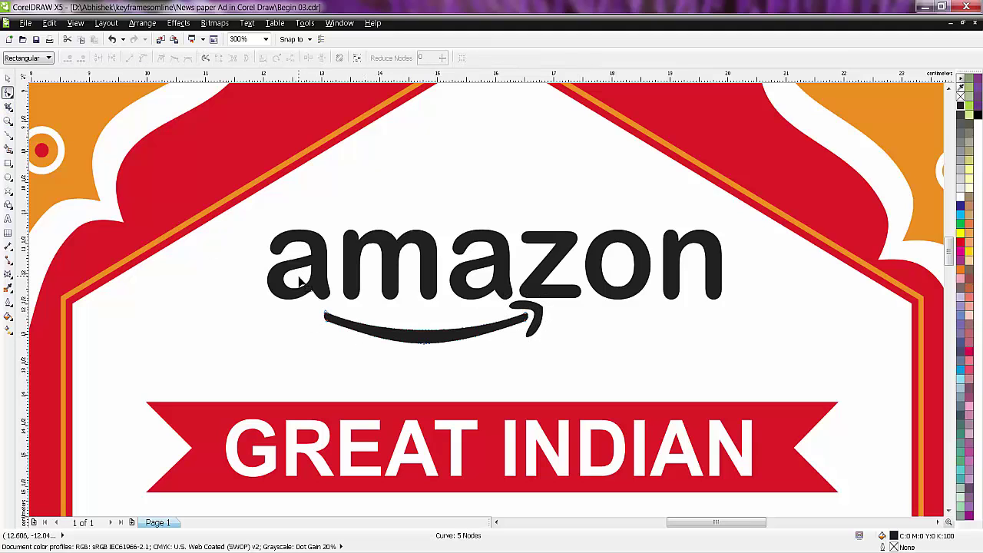
scroll(311, 312, up, 2)
drag(384, 329, 386, 304)
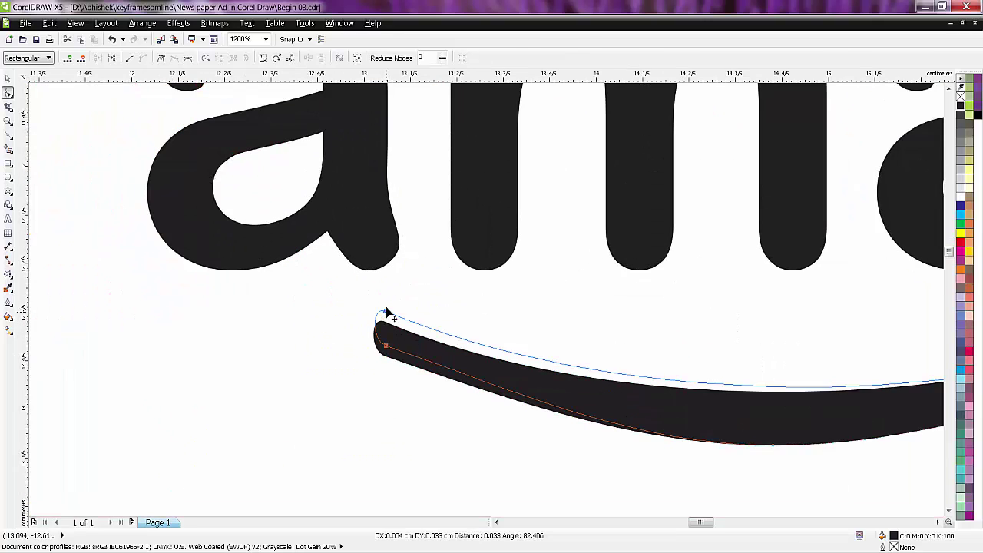
scroll(395, 325, down, 2)
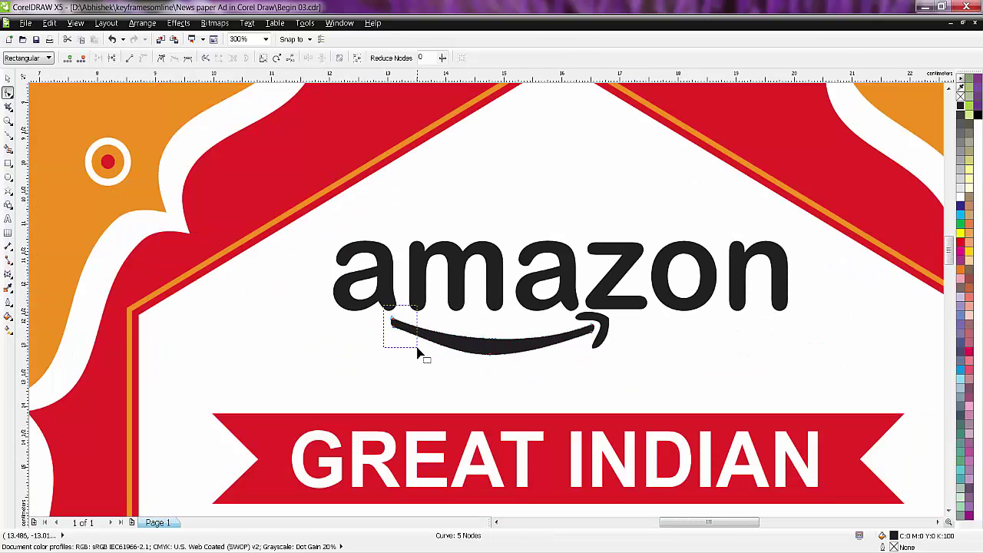
scroll(406, 338, up, 3)
scroll(338, 192, down, 1)
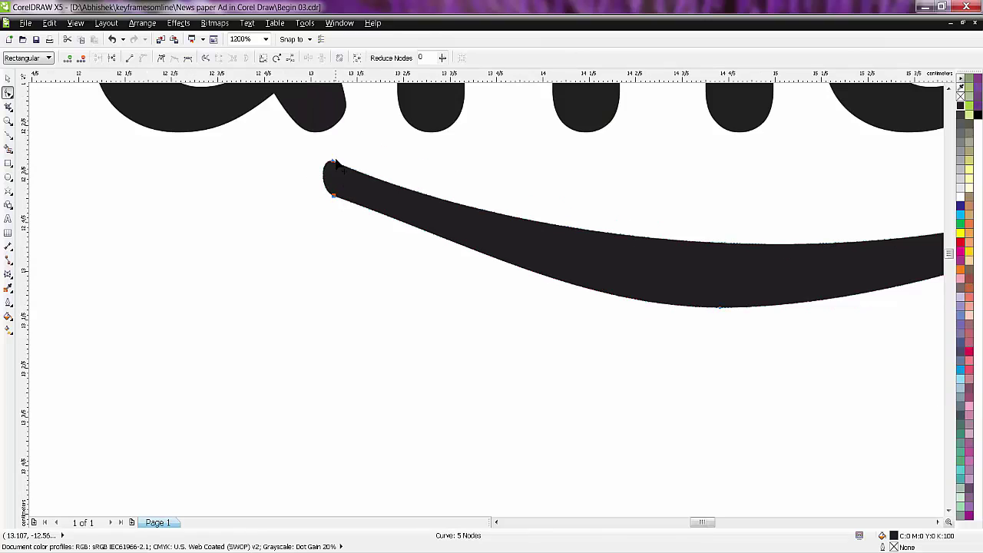
drag(333, 165, 335, 149)
scroll(334, 149, down, 2)
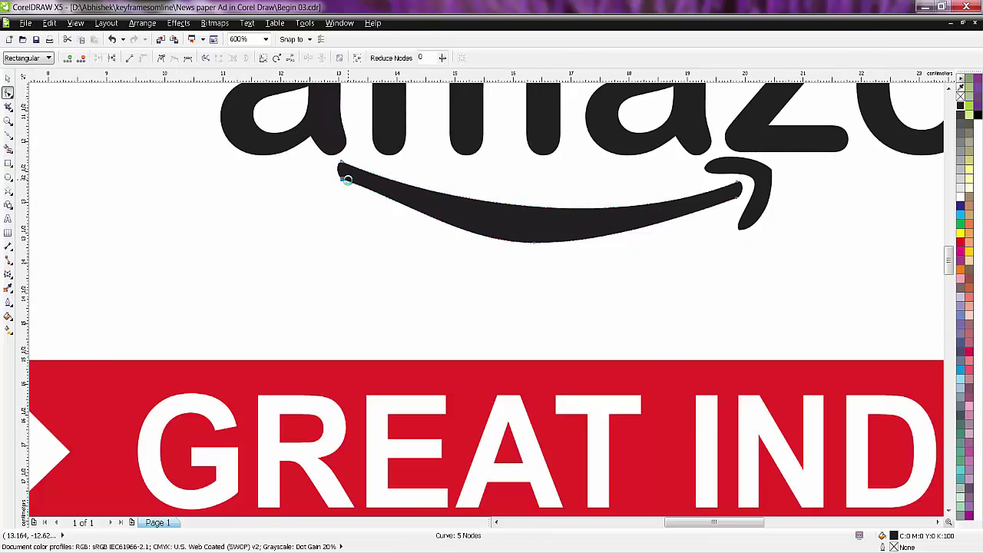
Select the amazon wordmark together with its smile and arrowhead
click(8, 78)
scroll(253, 216, down, 1)
click(871, 313)
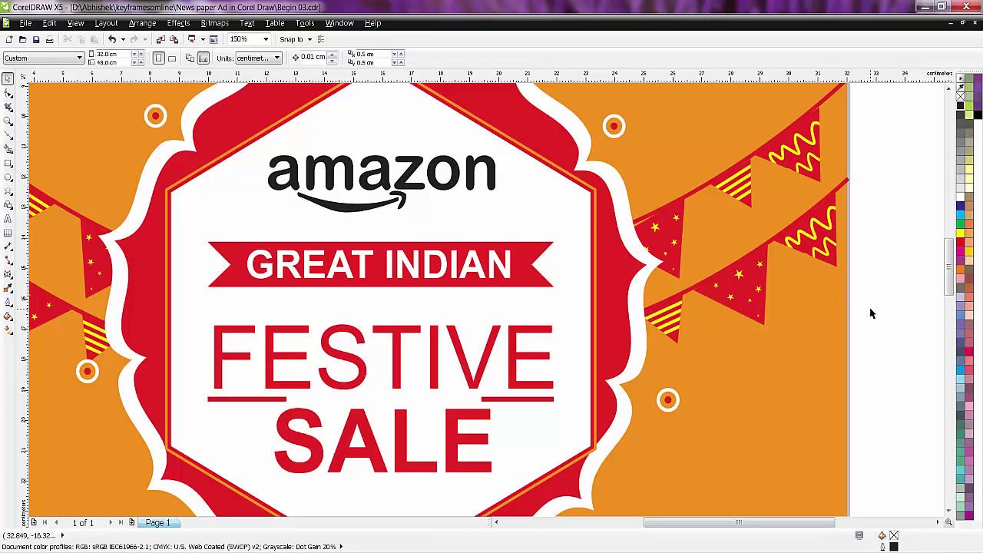
scroll(870, 313, down, 2)
scroll(693, 307, up, 1)
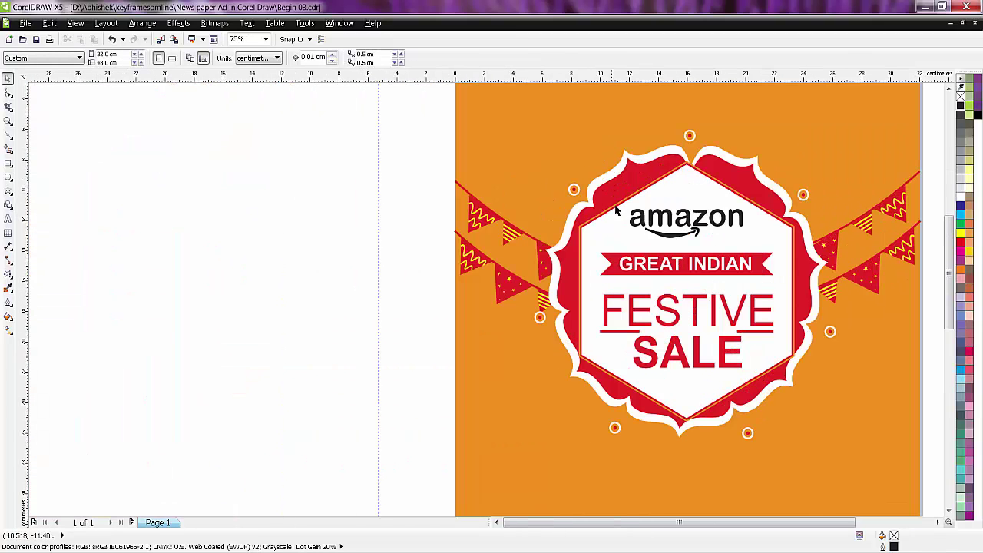
click(644, 215)
scroll(662, 252, up, 1)
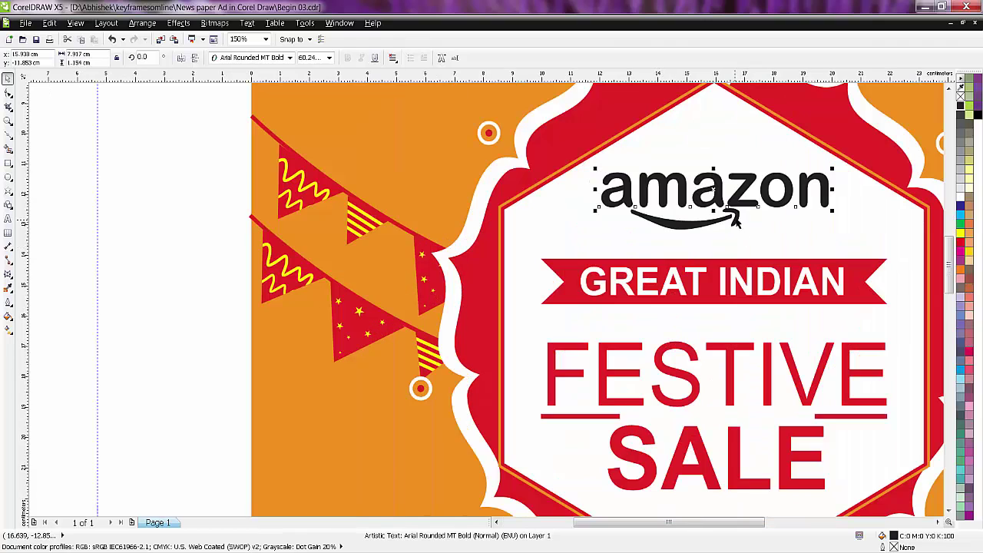
shift+click(707, 229)
Drop a copy of the logo onto the orange area below the badge
scroll(707, 244, down, 1)
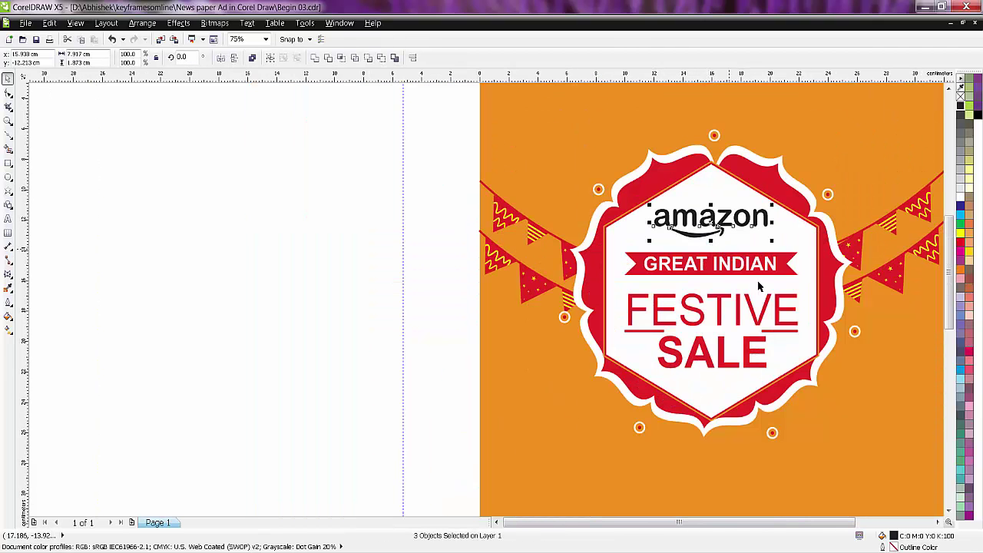
scroll(830, 530, right, 3)
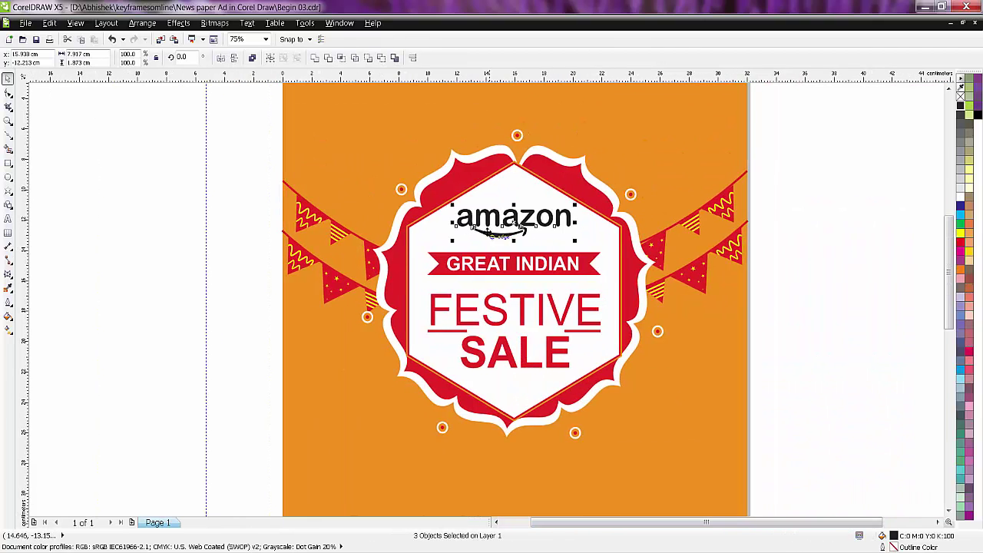
scroll(950, 269, down, 2)
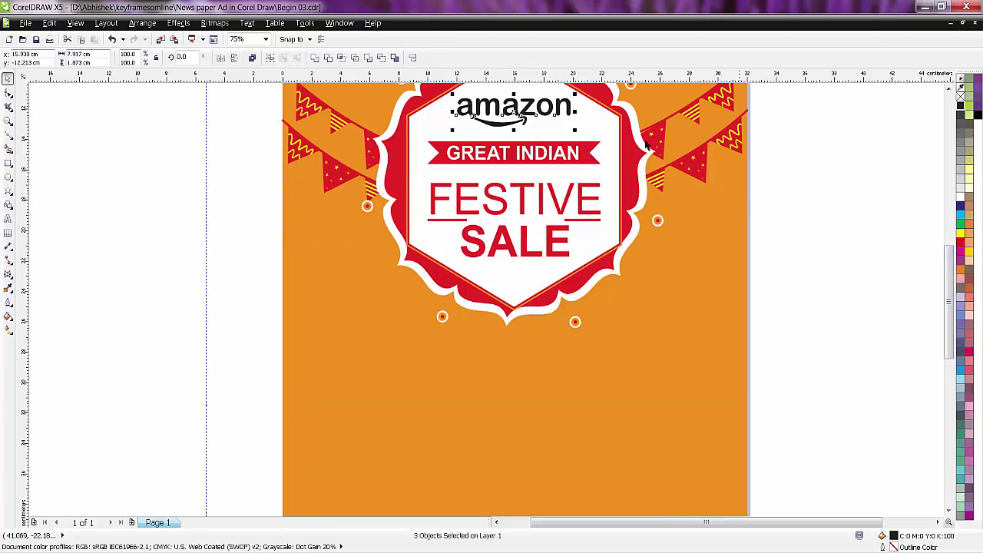
drag(519, 114, 591, 386)
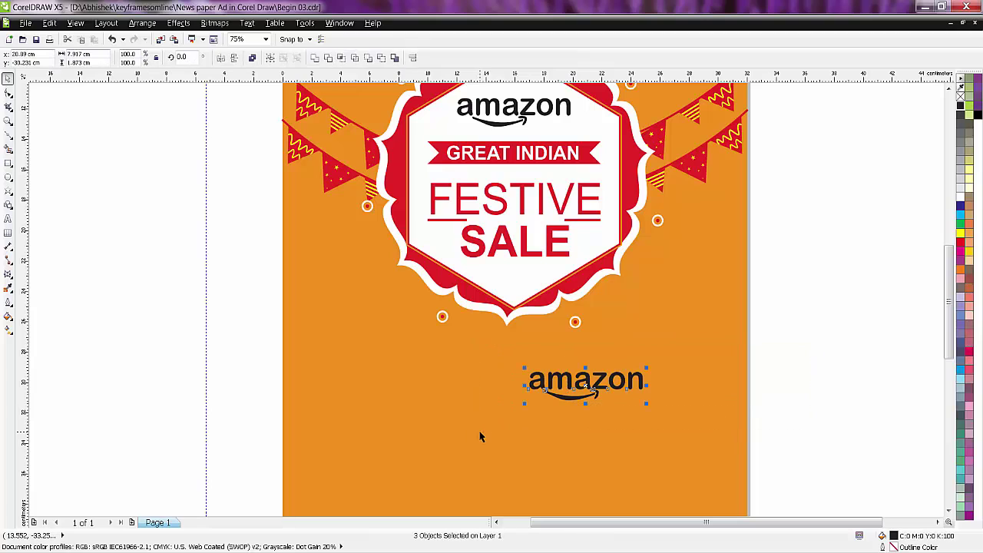
click(932, 351)
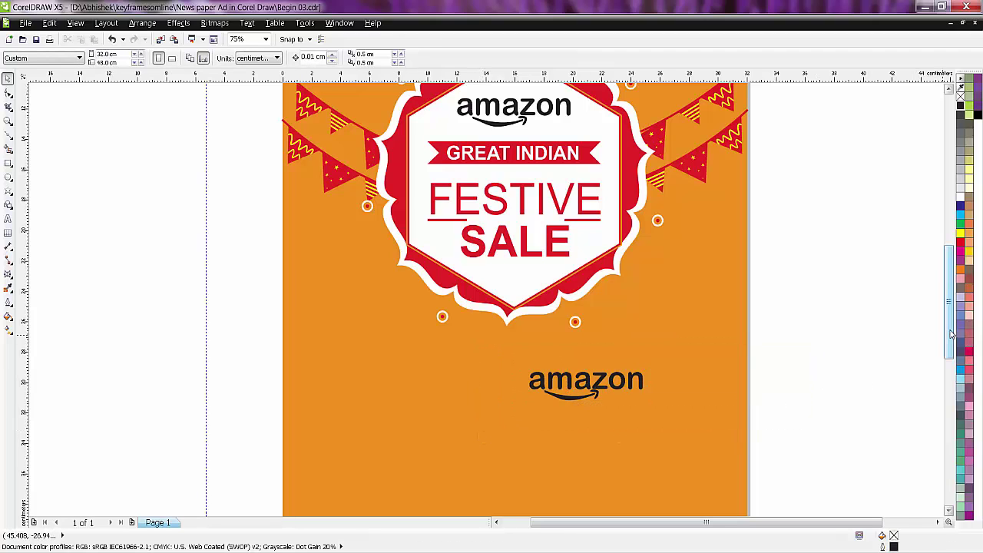
Draw a rectangle across the poster's bottom edge and fill it black
scroll(873, 356, down, 1)
scroll(874, 356, down, 2)
click(7, 162)
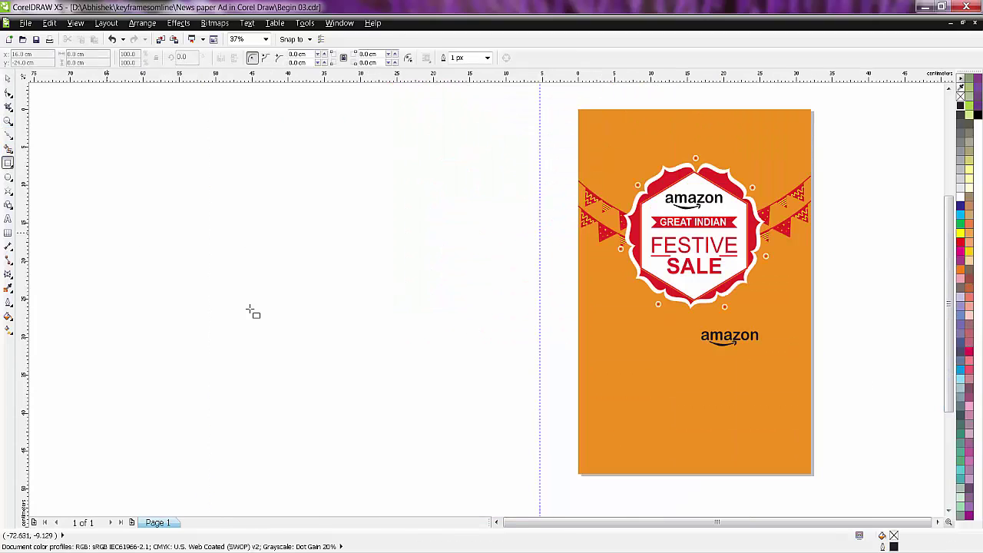
drag(578, 419, 811, 475)
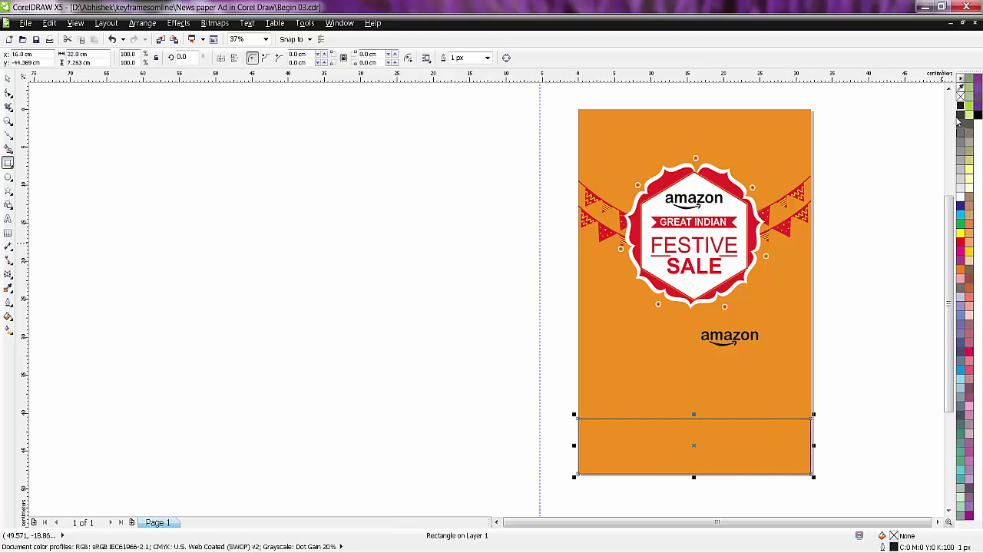
click(960, 112)
click(8, 79)
click(927, 162)
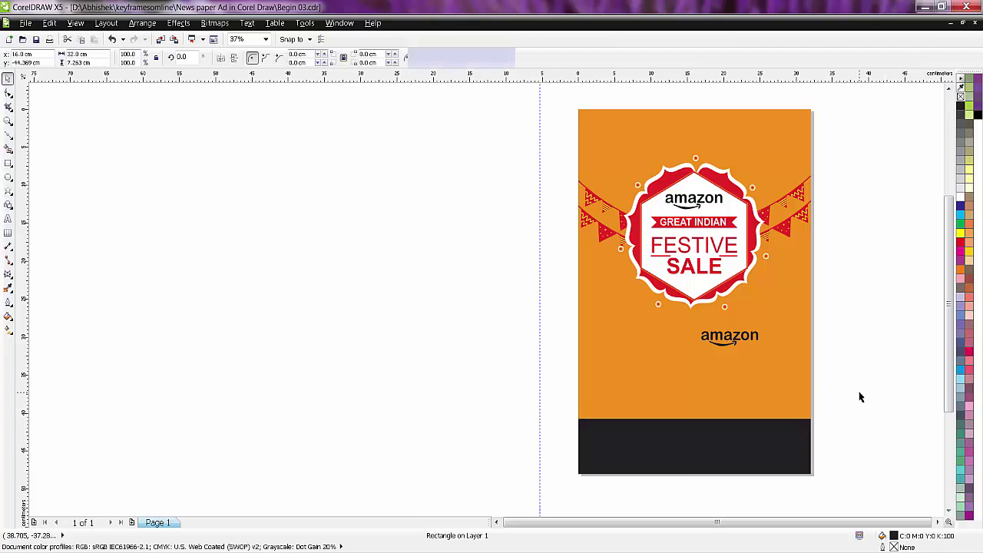
click(860, 397)
Make the copied amazon lettering white
scroll(757, 381, up, 2)
click(693, 317)
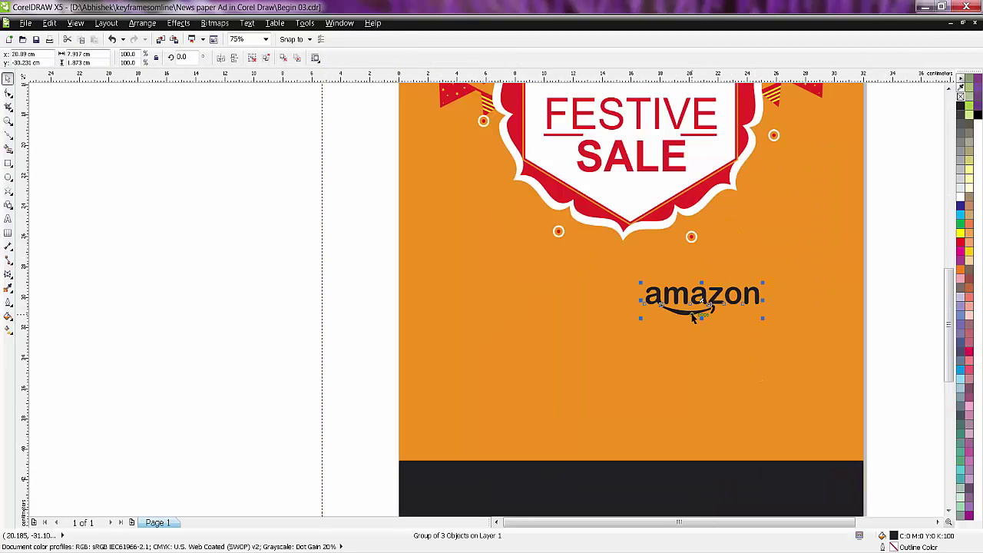
click(734, 290)
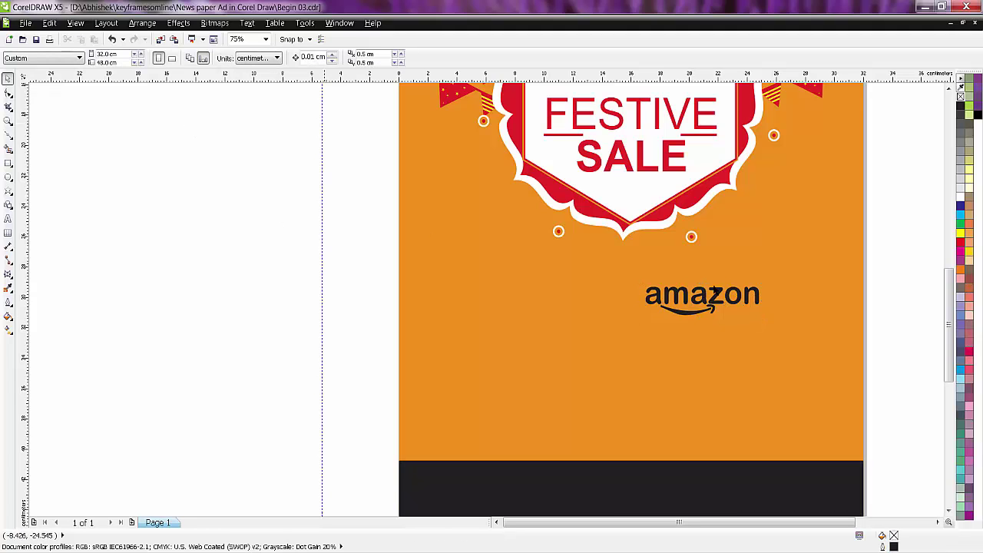
ctrl+click(687, 303)
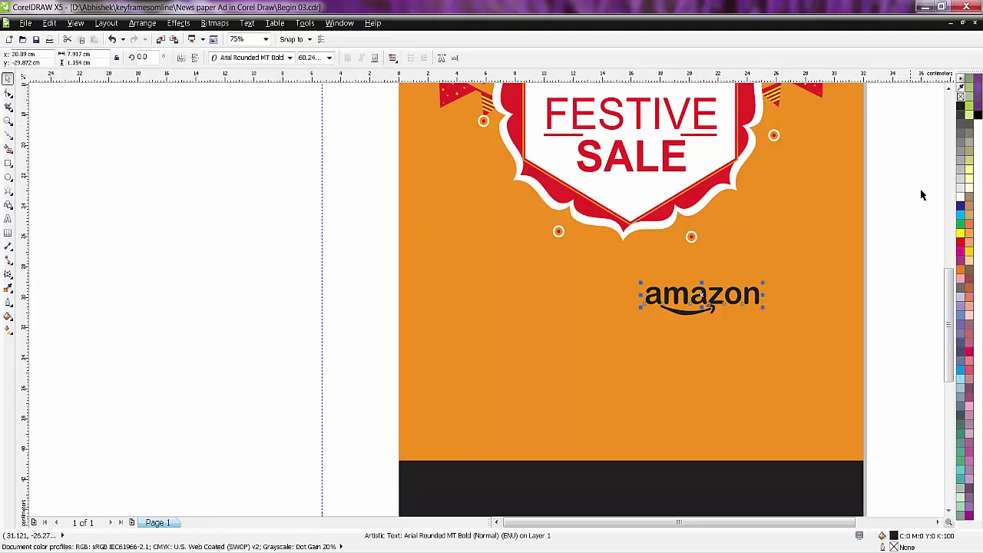
click(960, 202)
click(930, 279)
Move the amazon text, smile and arrowhead down into the black footer
scroll(695, 313, up, 2)
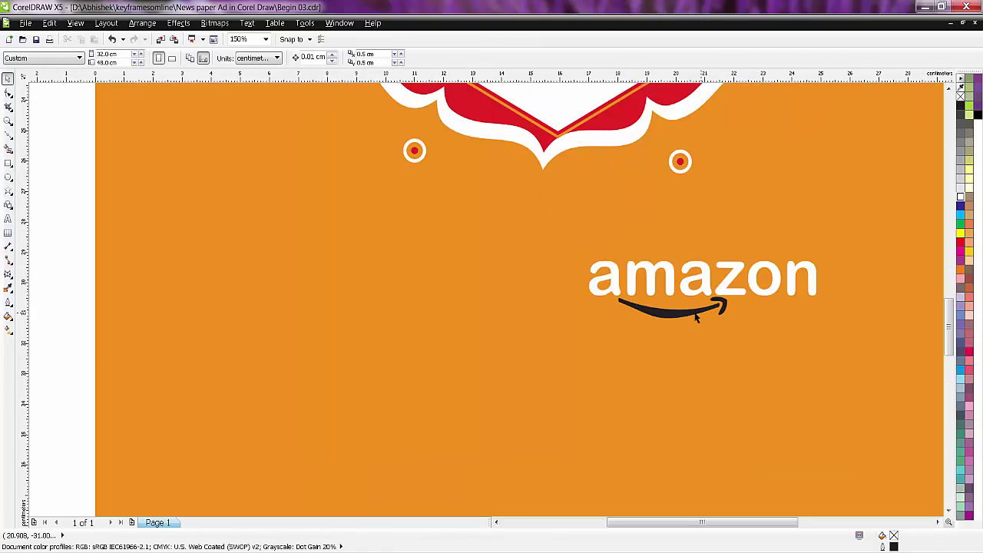
ctrl+click(681, 317)
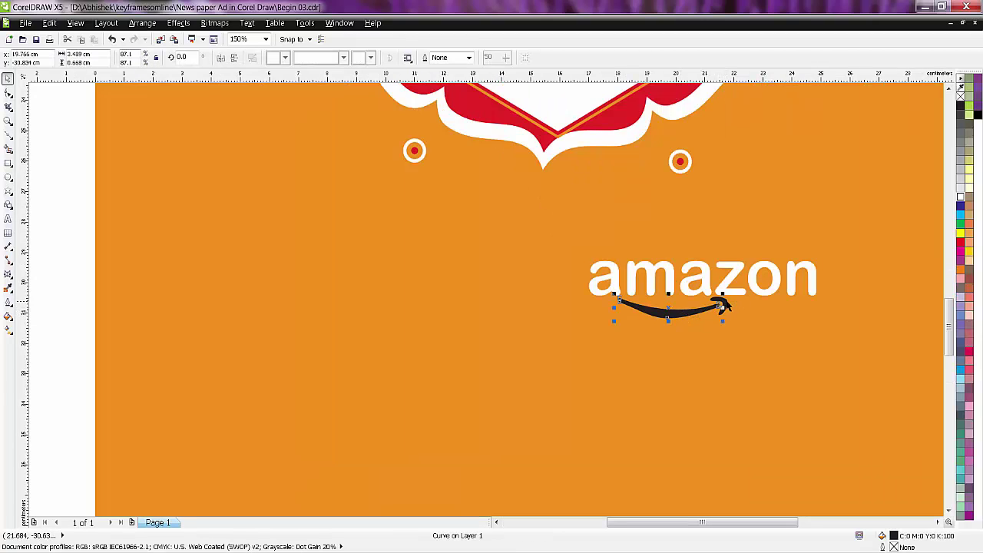
shift+click(722, 305)
shift+click(670, 285)
mouse_move(686, 281)
mouse_down()
mouse_move(664, 292)
mouse_move(706, 406)
mouse_up()
scroll(679, 304, down, 2)
scroll(706, 406, up, 1)
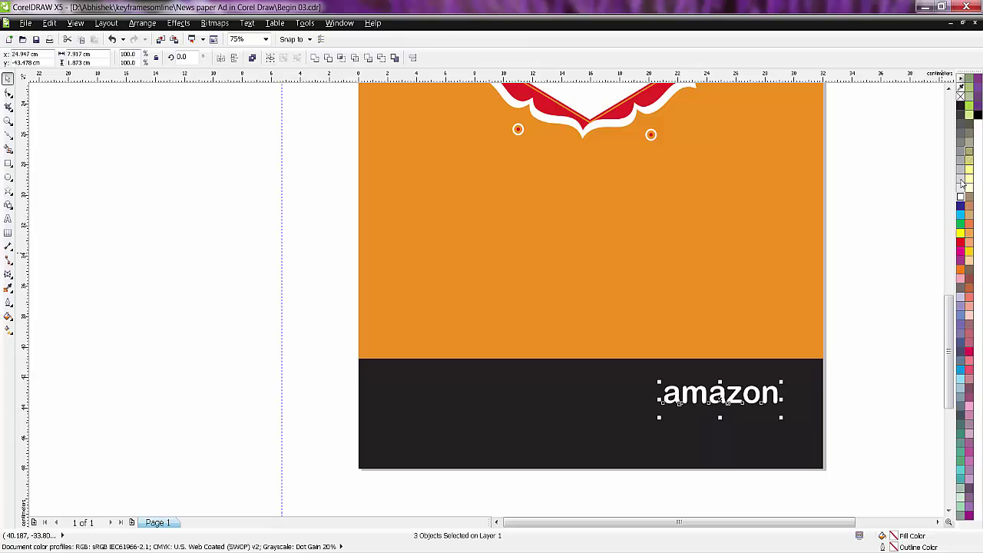
click(894, 329)
Fill the smile and arrowhead with the poster's orange using the Eyedropper
scroll(655, 433, up, 1)
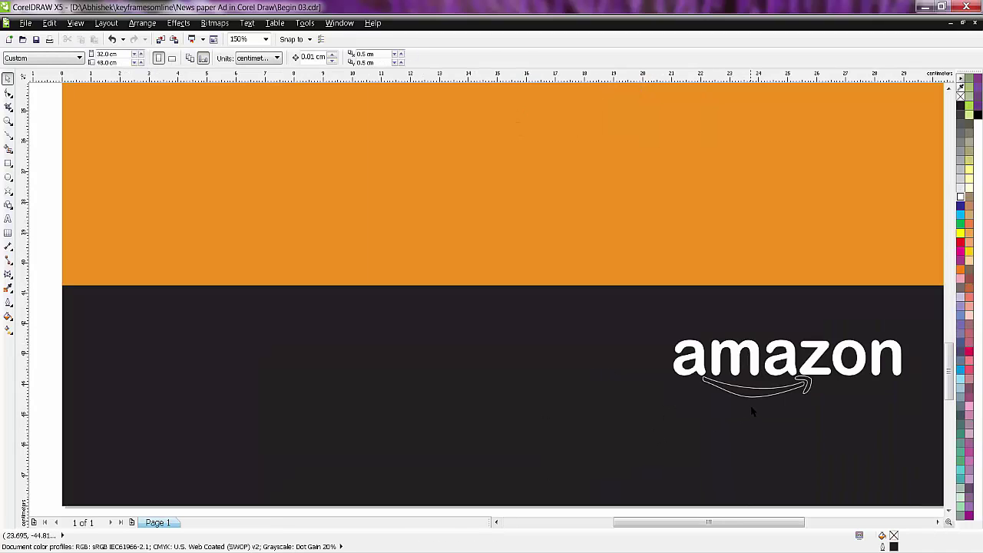
click(749, 398)
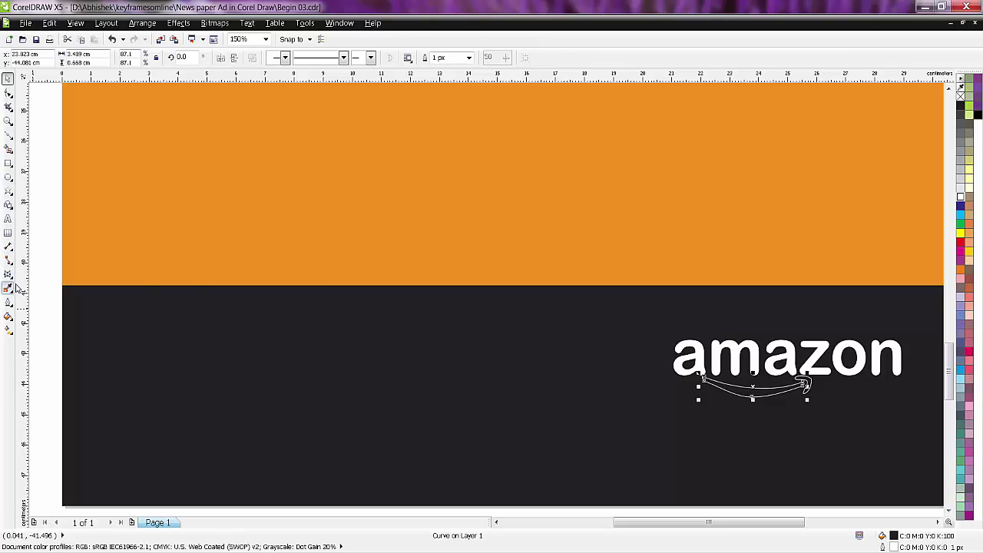
click(8, 288)
click(746, 395)
scroll(805, 385, up, 1)
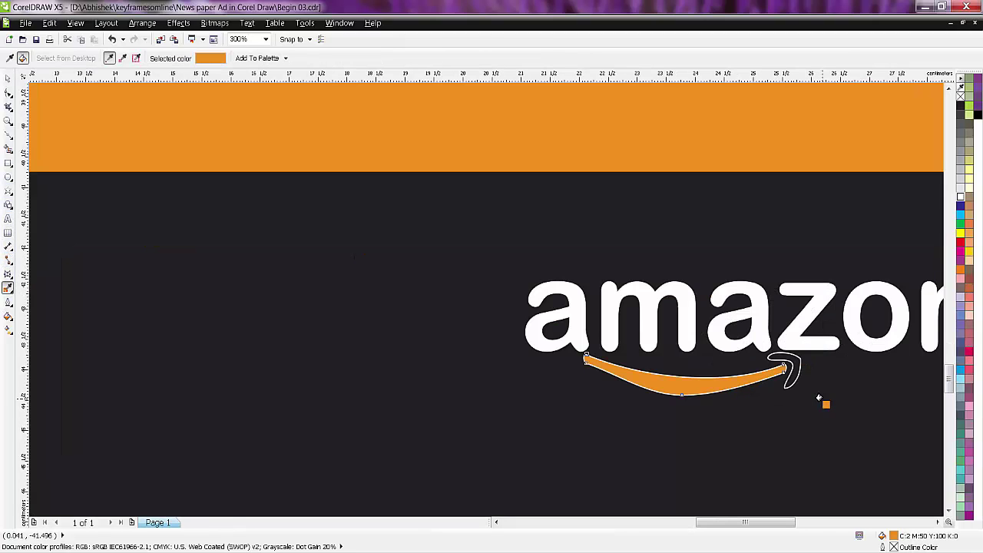
click(793, 363)
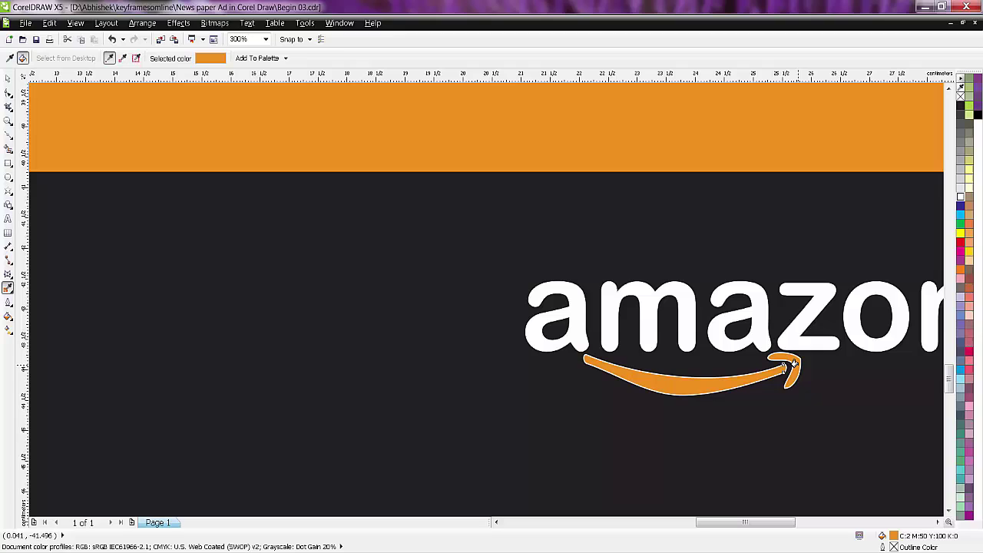
Remove the outlines from the smile and the arrowhead
right_click(960, 95)
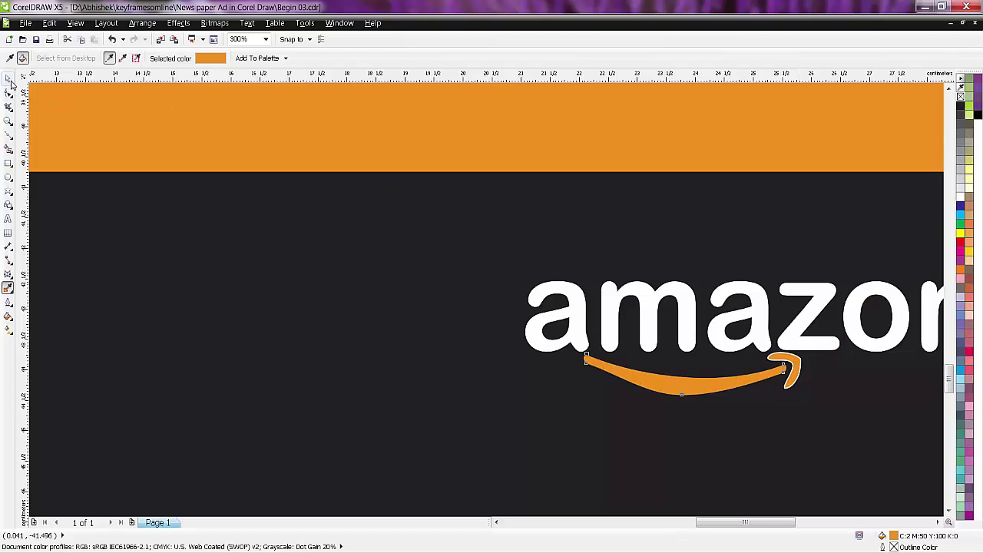
click(9, 80)
click(787, 372)
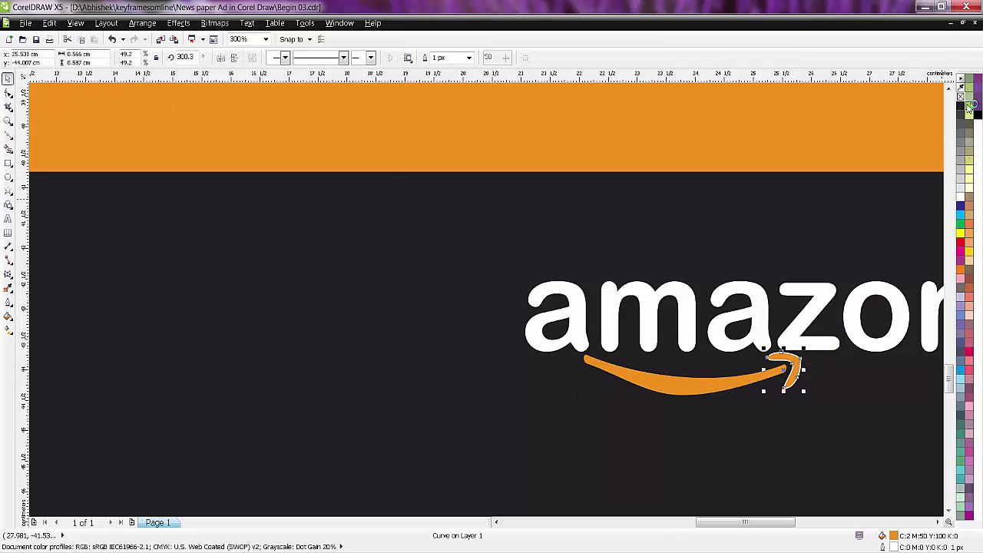
right_click(960, 95)
Append '.in' to the footer text so it reads amazon.in
scroll(734, 326, down, 4)
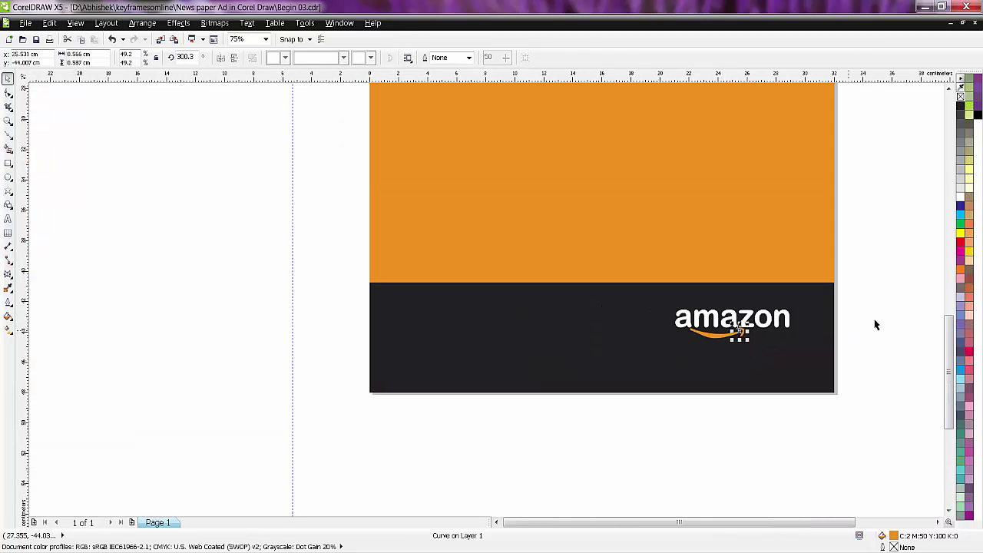
click(881, 319)
click(788, 322)
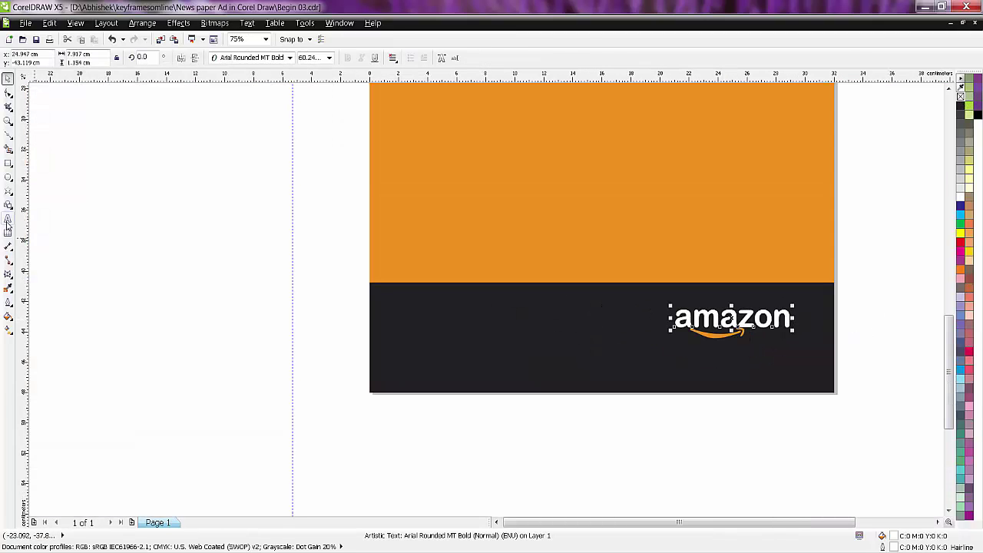
click(8, 219)
text(.in)
key(Escape)
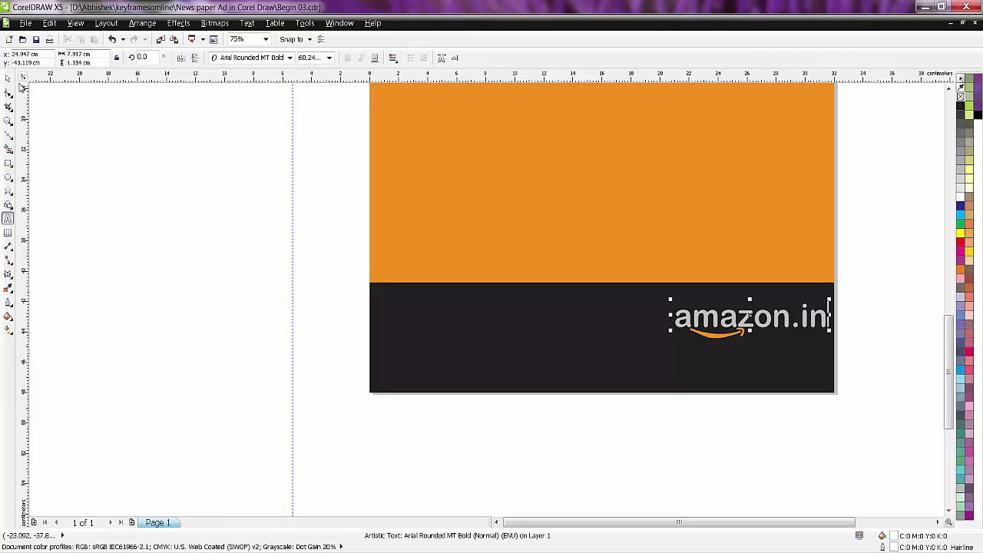
click(8, 77)
key(Escape)
Stretch the orange smile arrow wider to span amazon.in
scroll(733, 348, up, 2)
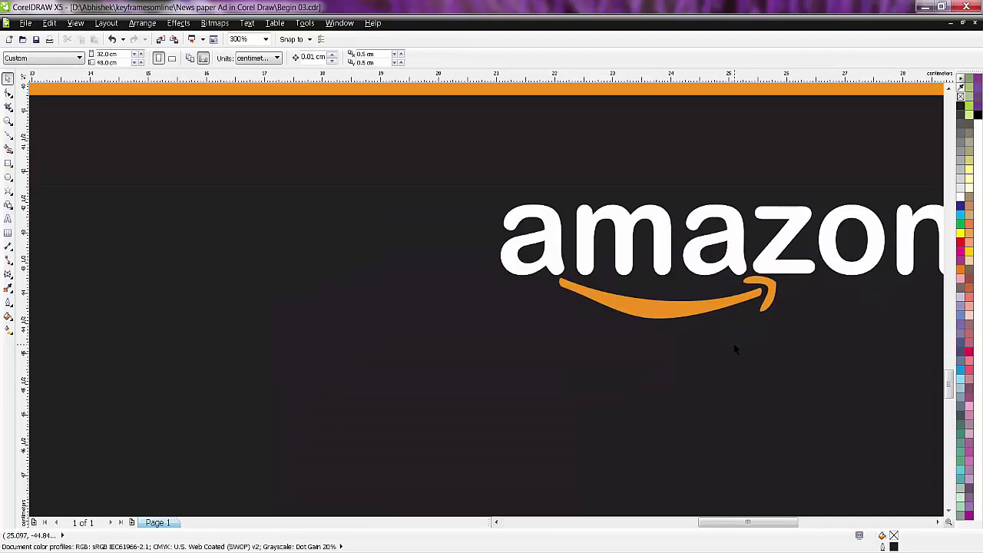
click(697, 316)
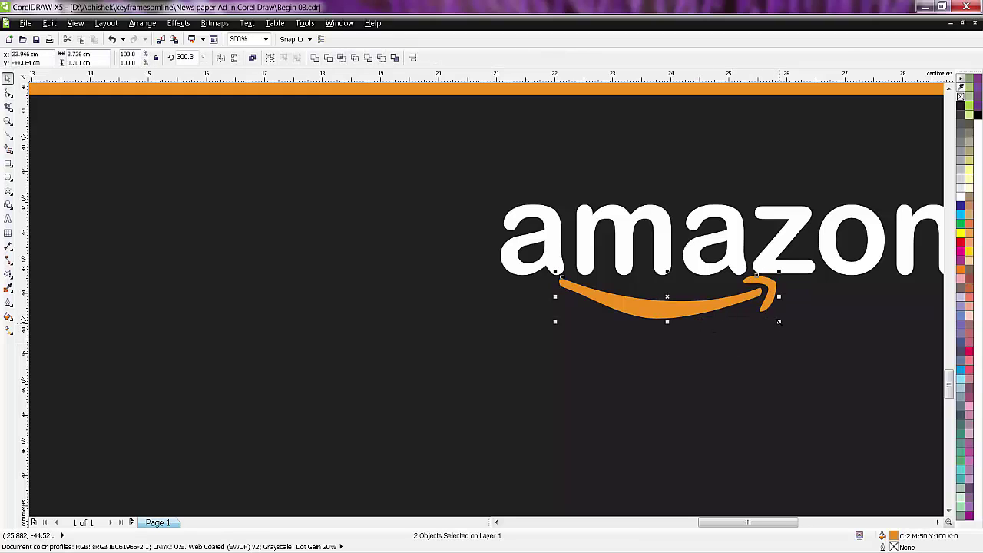
drag(778, 322, 793, 324)
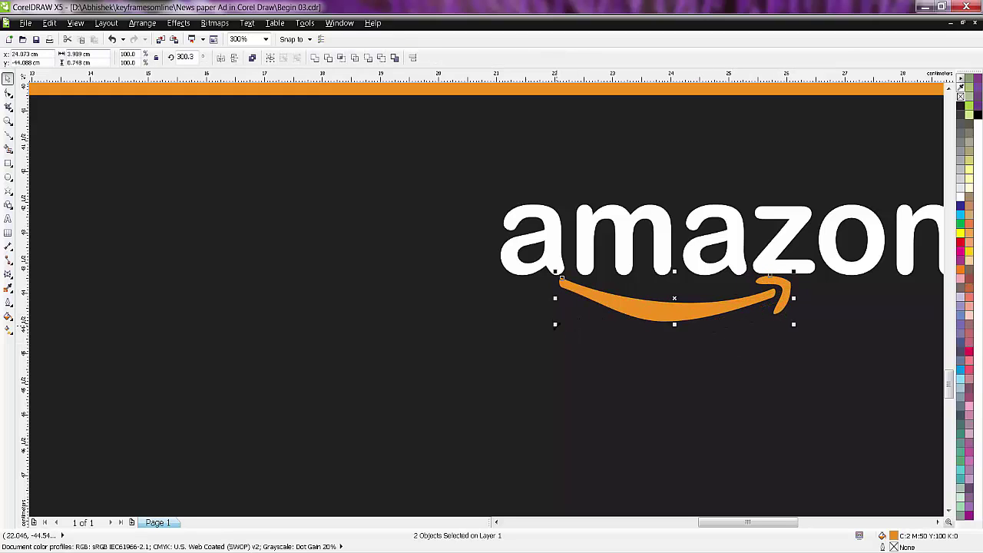
drag(637, 311, 657, 321)
Enlarge the whole amazon.in logo within the footer
scroll(656, 321, down, 1)
drag(912, 241, 537, 351)
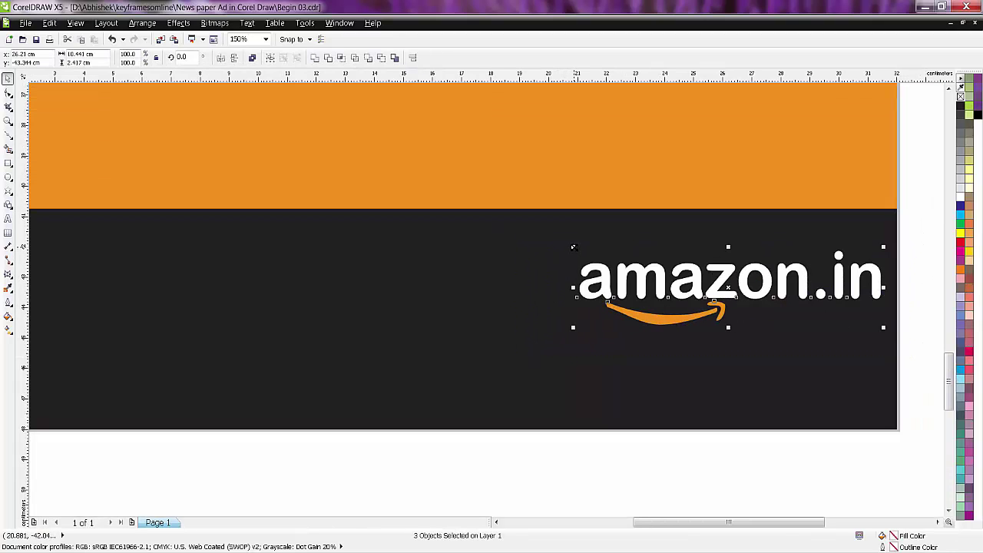
mouse_move(573, 247)
mouse_down()
mouse_move(515, 230)
mouse_move(546, 328)
mouse_up()
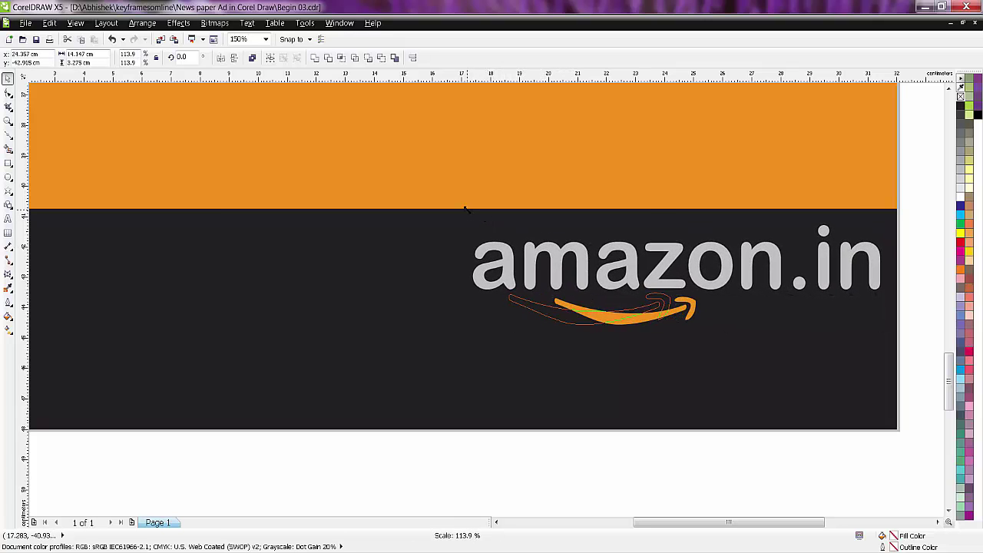
scroll(546, 328, down, 3)
Move the GREAT INDIAN text into the footer, aligned to a new horizontal guideline
click(531, 385)
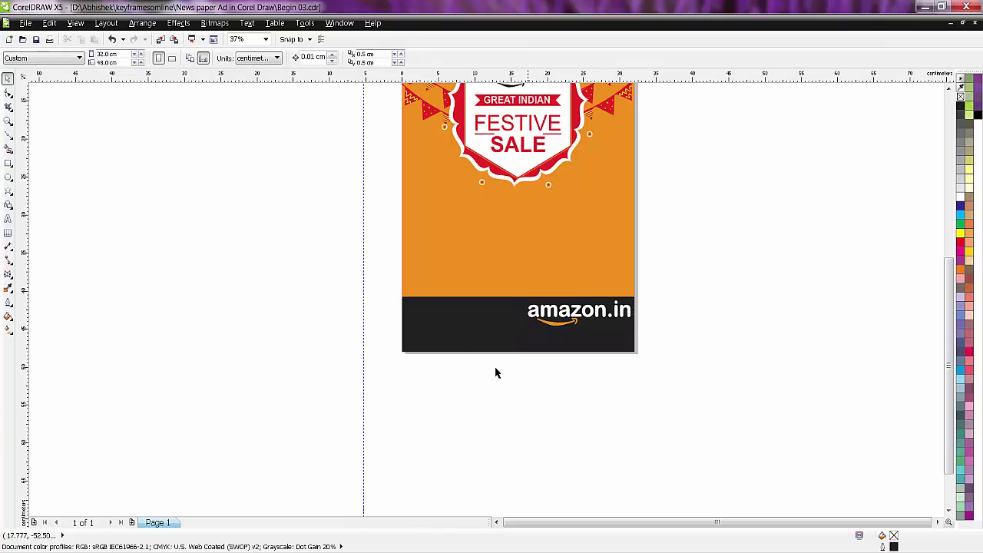
scroll(448, 350, up, 2)
scroll(460, 357, down, 2)
drag(949, 296, 949, 266)
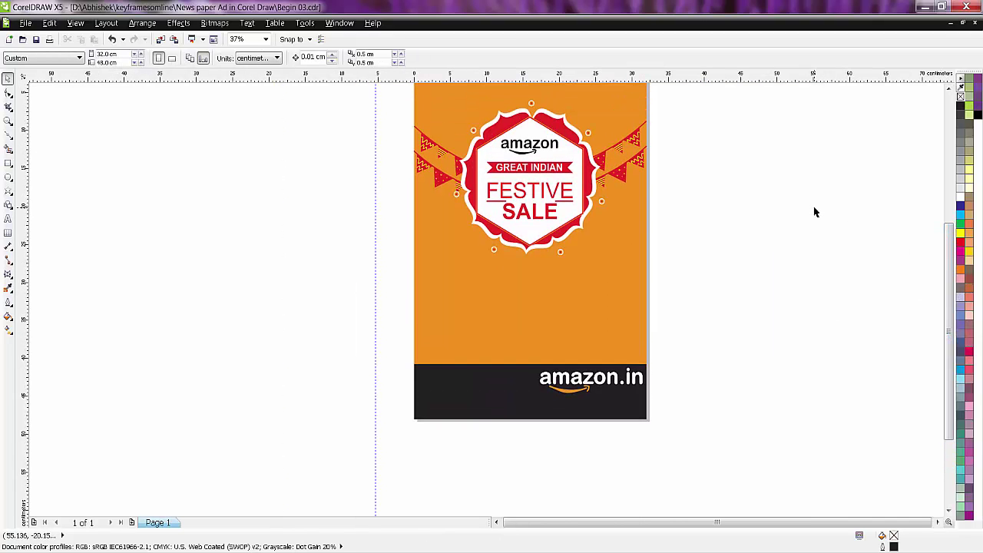
click(517, 167)
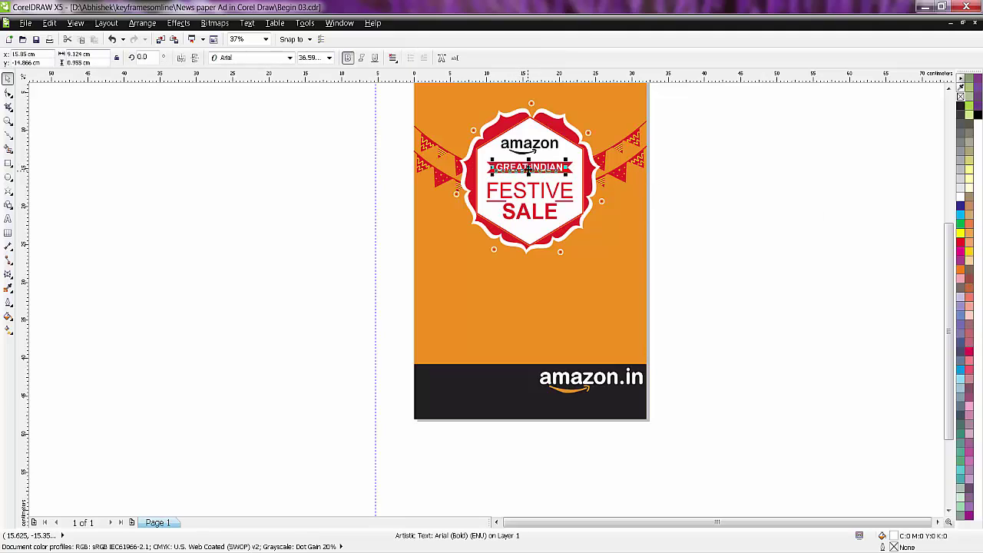
drag(528, 169, 478, 381)
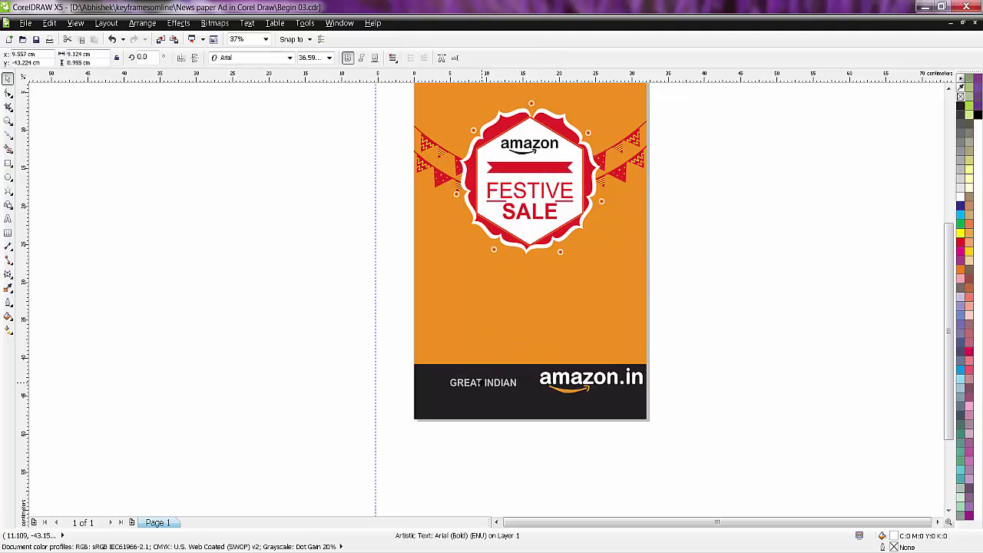
scroll(480, 384, up, 2)
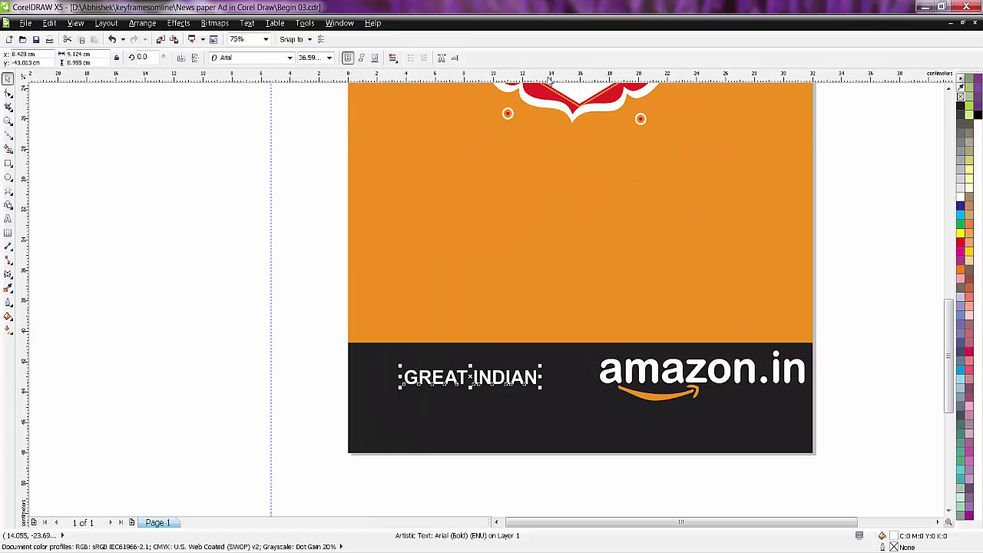
drag(612, 74, 612, 349)
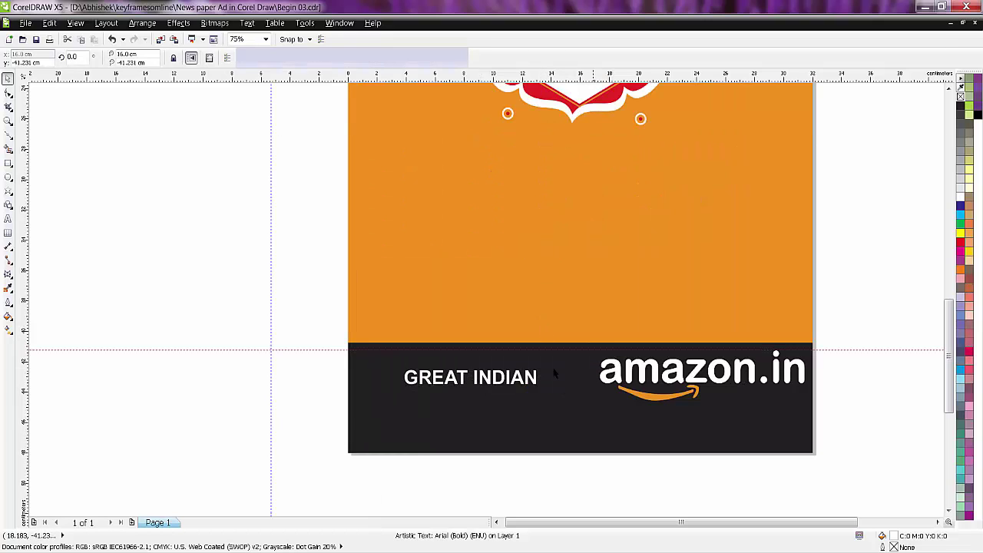
scroll(499, 377, up, 4)
drag(499, 376, 414, 330)
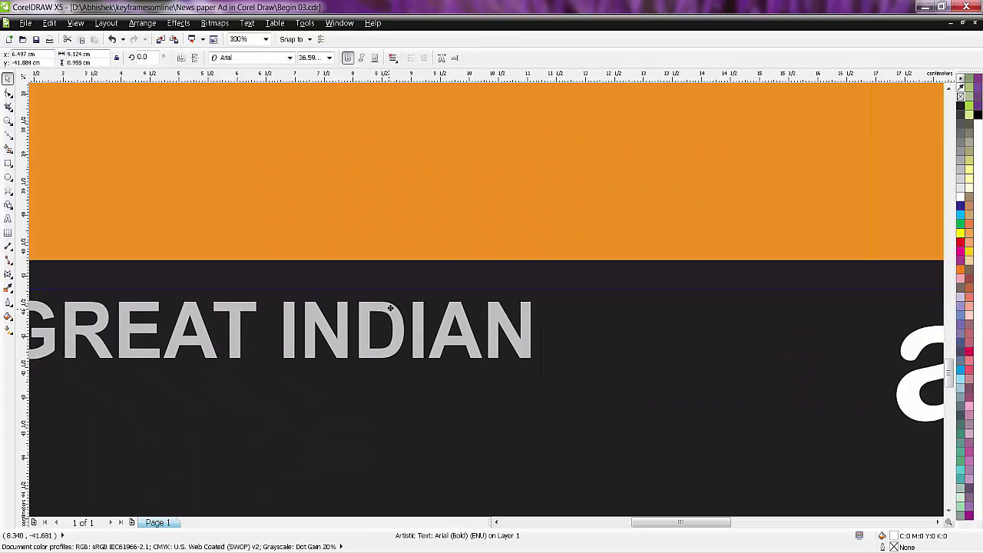
scroll(414, 330, down, 2)
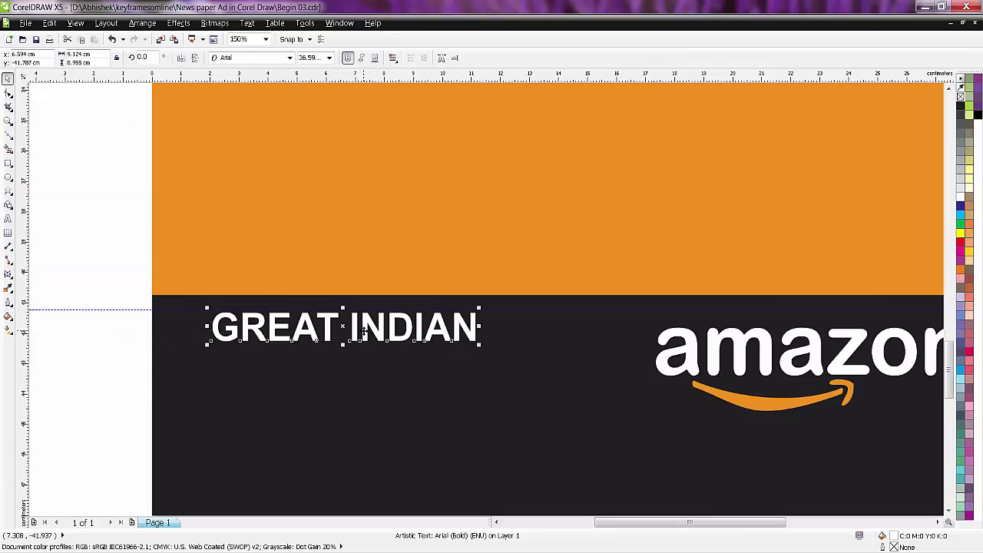
key(Escape)
drag(345, 329, 336, 329)
Replace its wording with 'India's largest online store.' and move it lower in the footer
click(10, 221)
click(443, 328)
drag(443, 328, 171, 328)
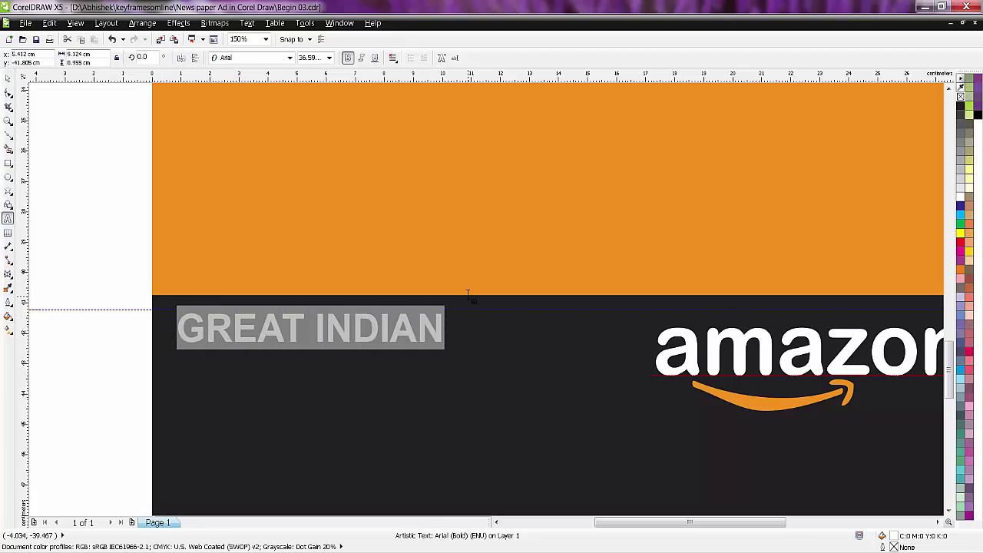
key(Delete)
text(India)
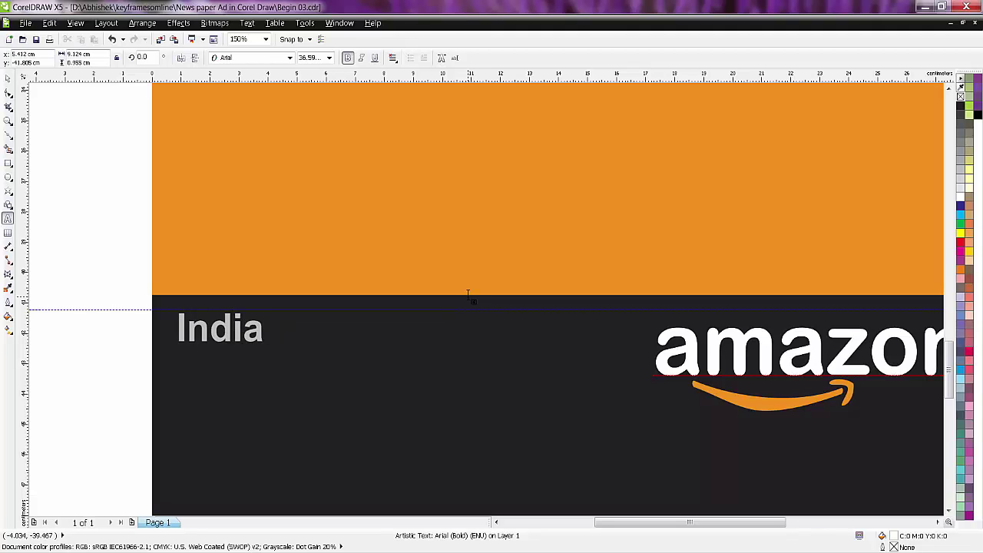
text('s )
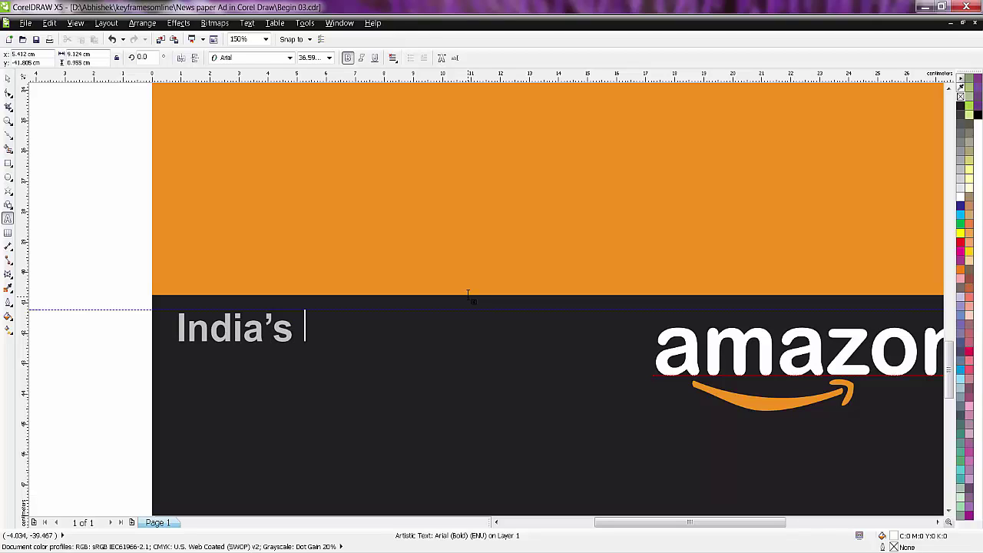
text(larg)
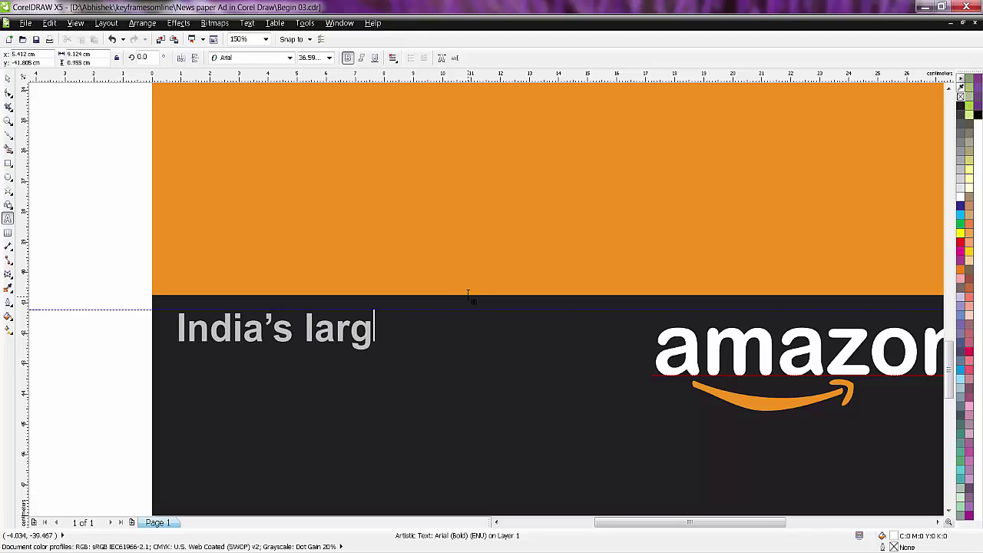
text(est)
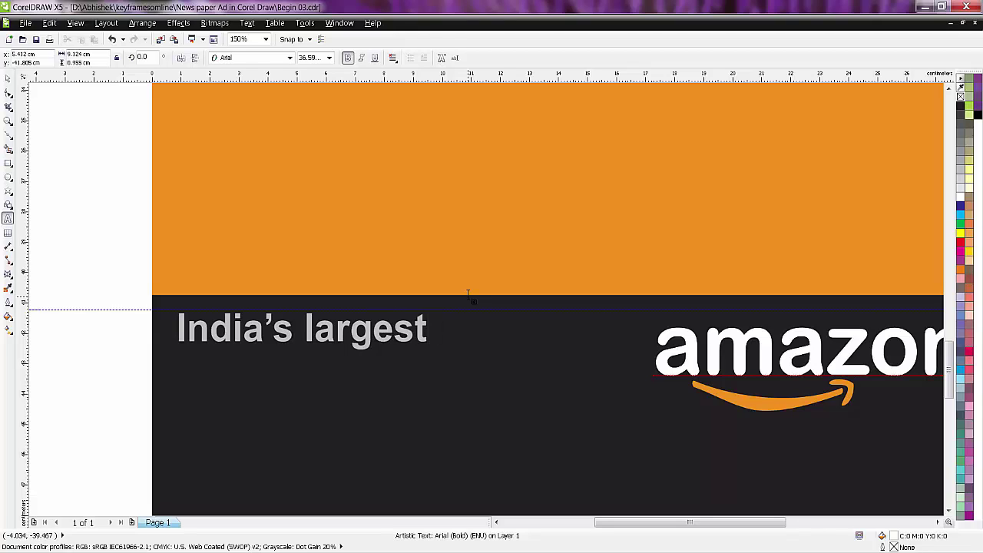
text( online)
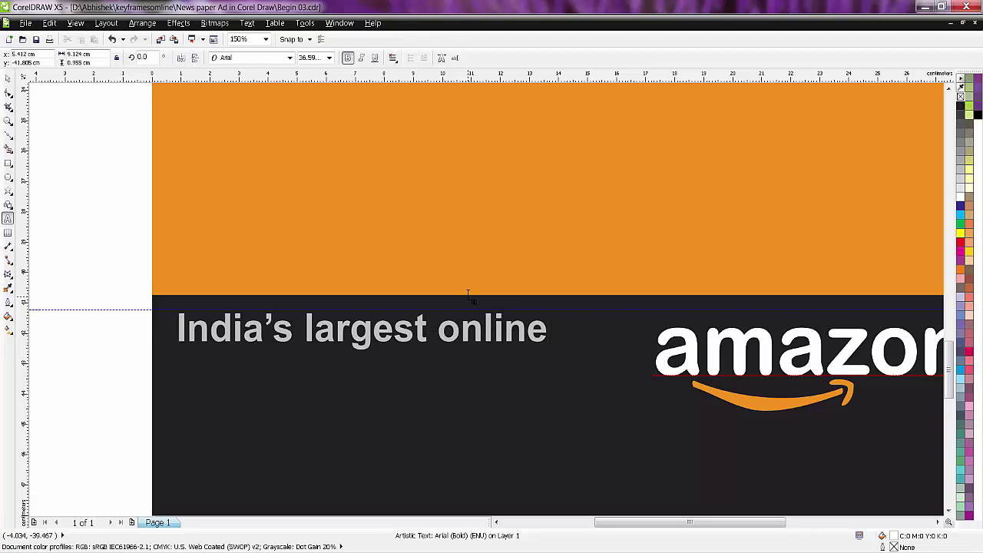
text( store)
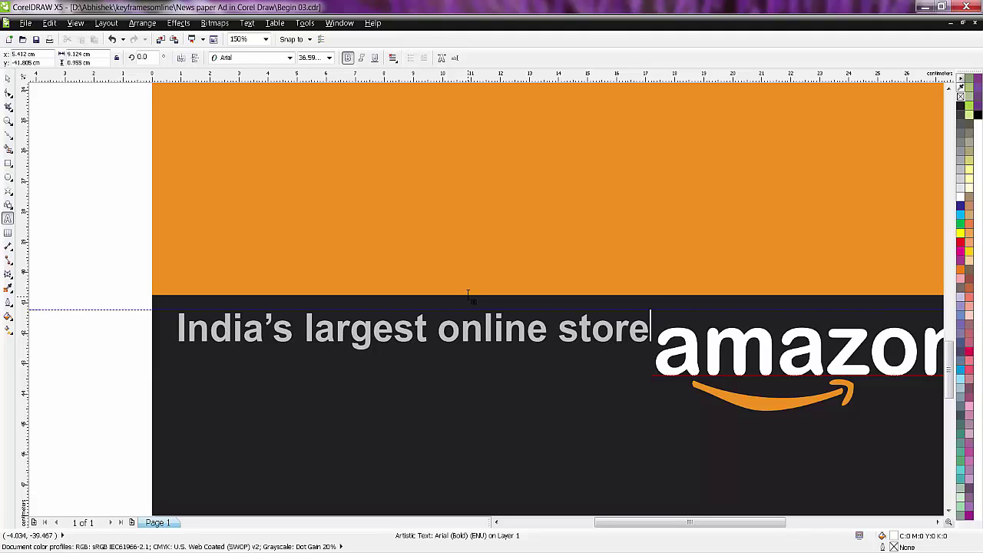
text(.)
key(BackSpace)
text(.)
click(8, 91)
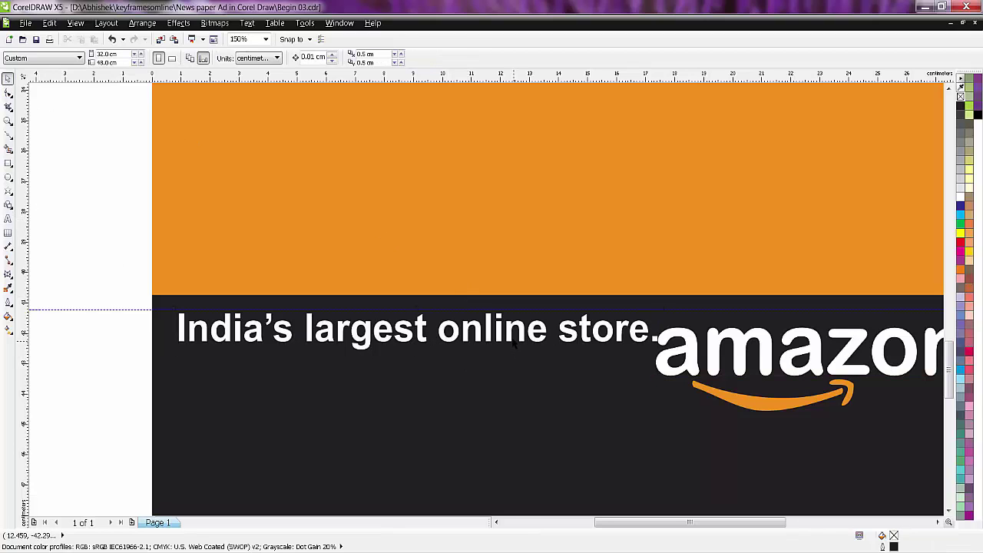
drag(425, 311, 418, 381)
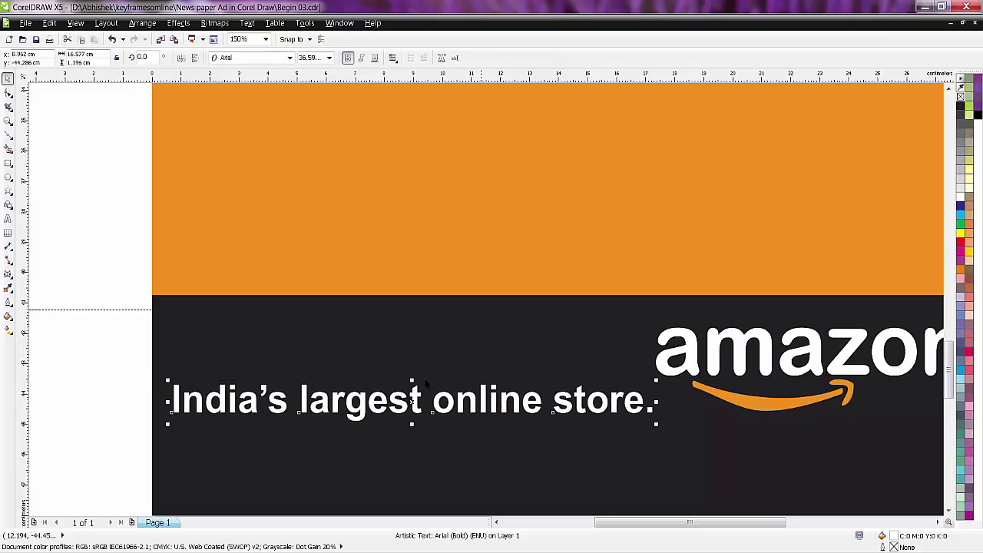
Align the tagline to the footer's vertical centre and left edge
shift+click(369, 352)
click(412, 58)
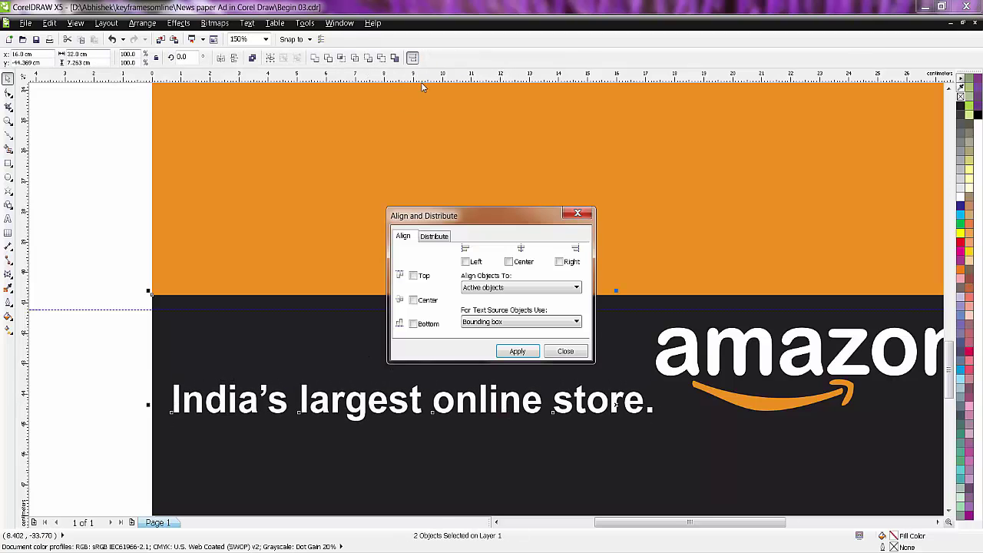
click(427, 305)
click(511, 352)
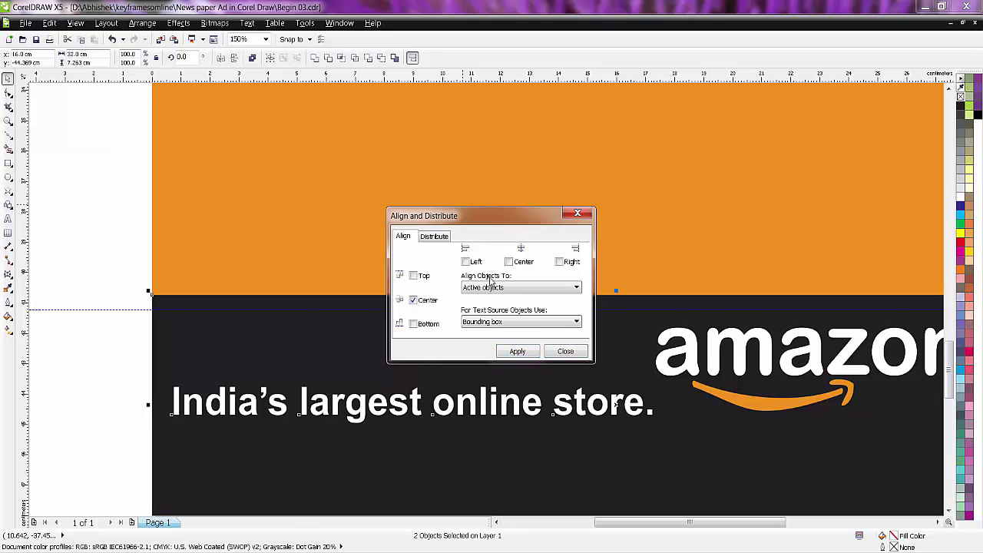
click(509, 352)
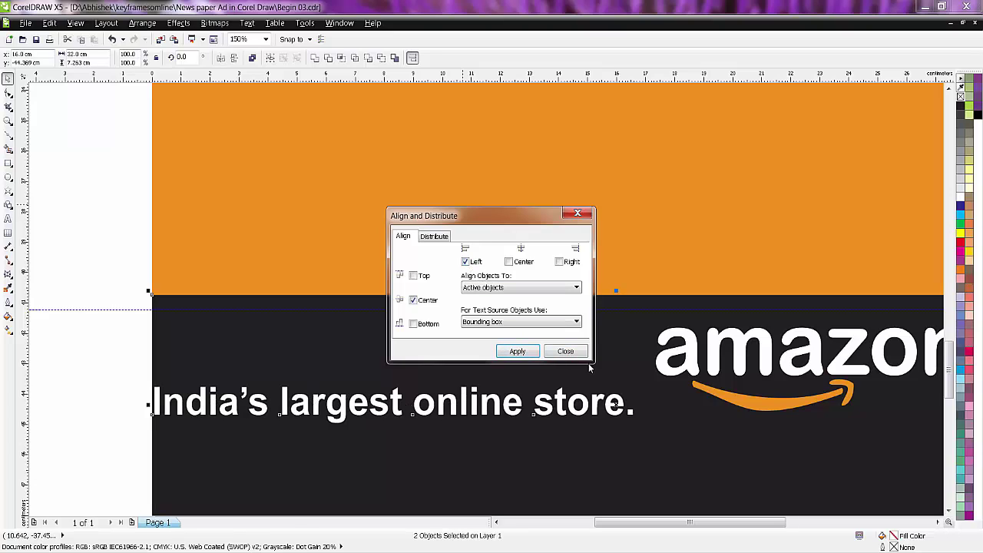
click(566, 351)
click(110, 345)
Nudge the tagline right and shrink it to a smaller size
scroll(131, 356, down, 2)
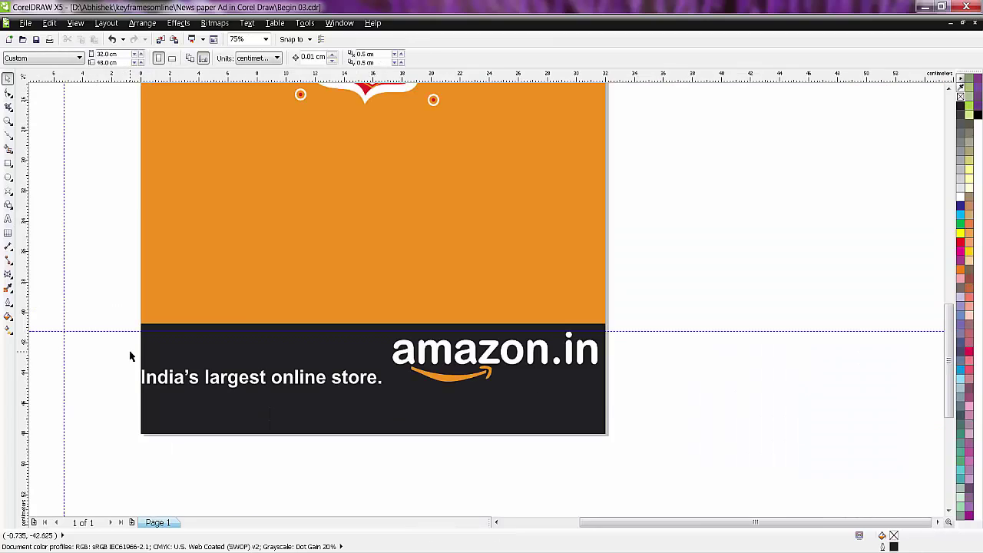
click(366, 387)
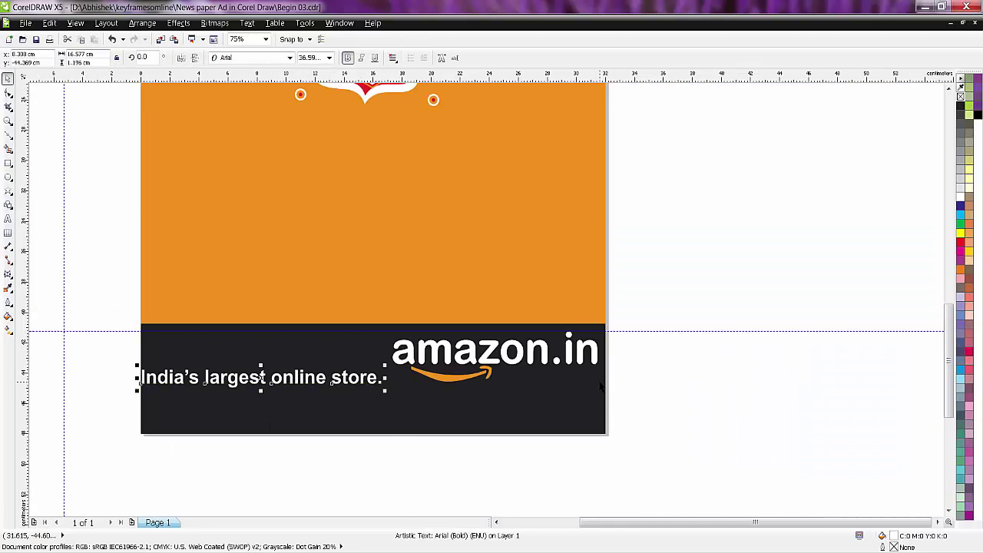
key(Right)
key(Right)
key(Right)
key(Right)
key(Right)
key(Right)
key(Right)
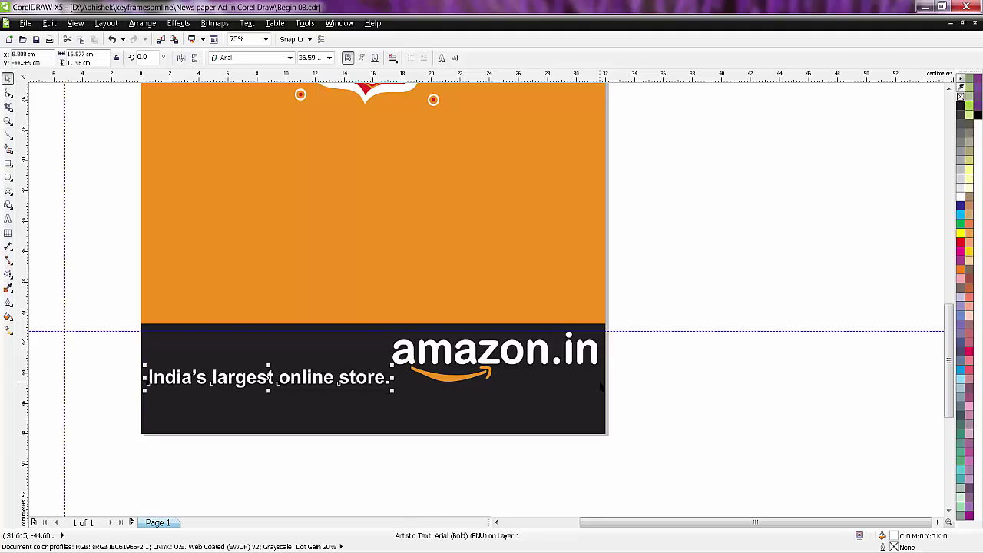
click(88, 370)
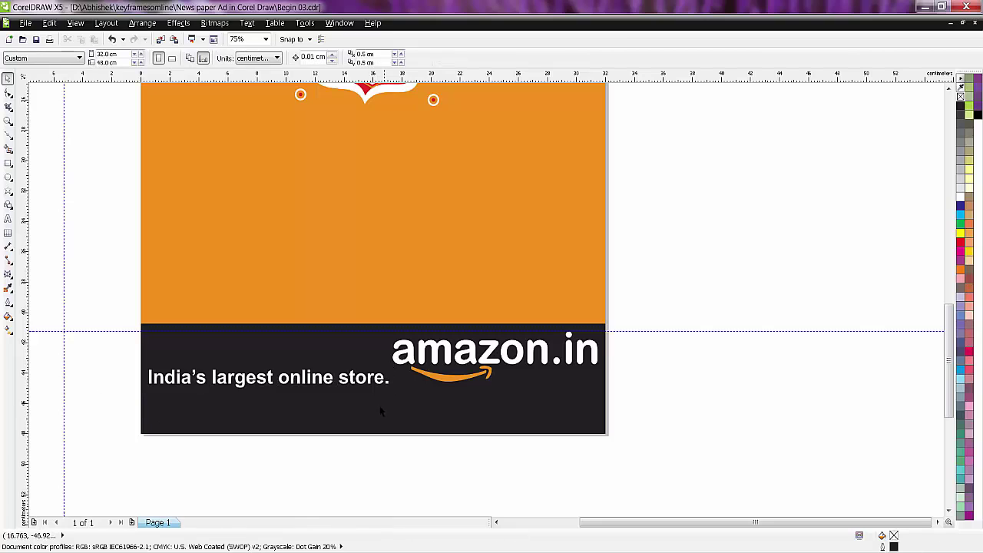
click(378, 388)
drag(393, 391, 339, 387)
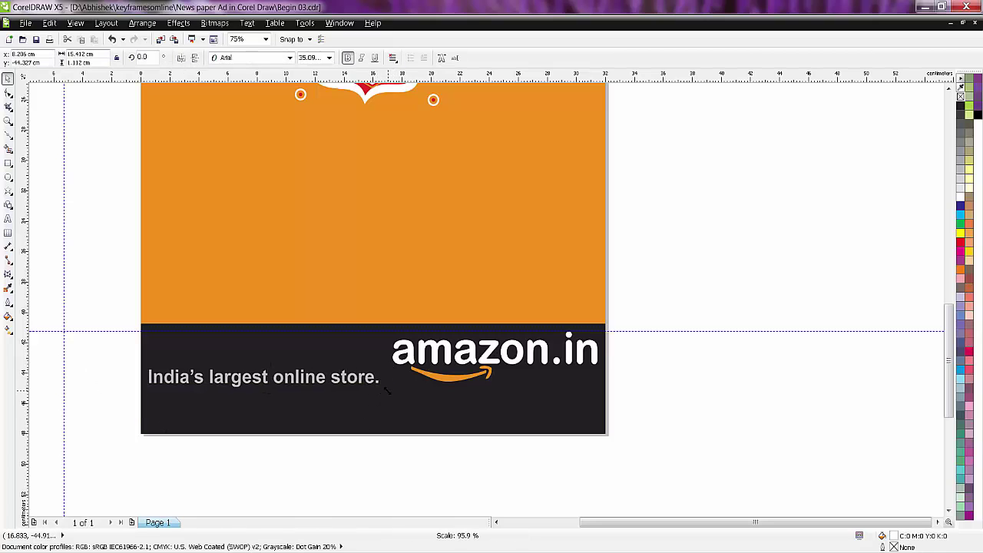
click(707, 384)
Lower the amazon.in logo to sit level with the tagline
drag(660, 301, 359, 403)
key(Down)
key(Down)
key(Down)
key(Down)
key(Down)
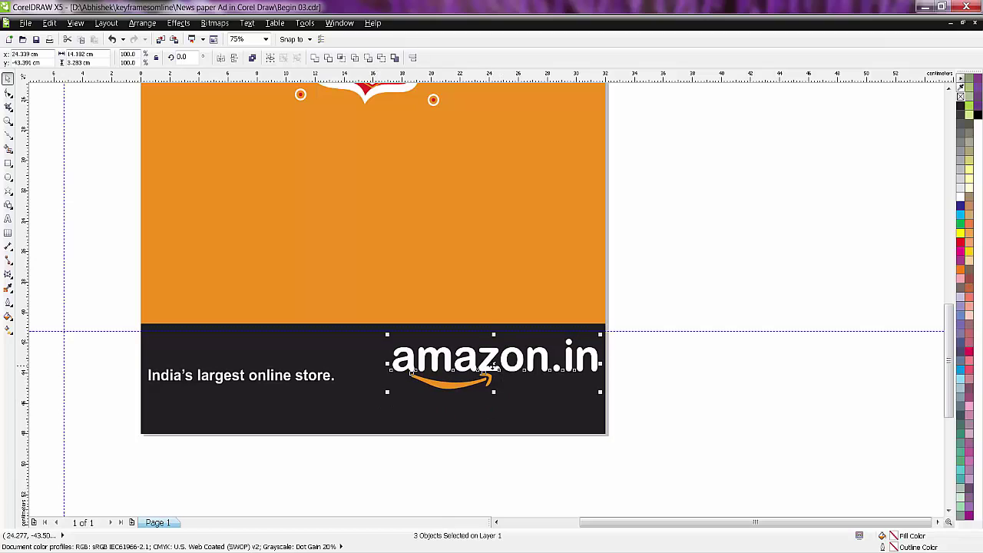
drag(492, 361, 494, 379)
click(680, 353)
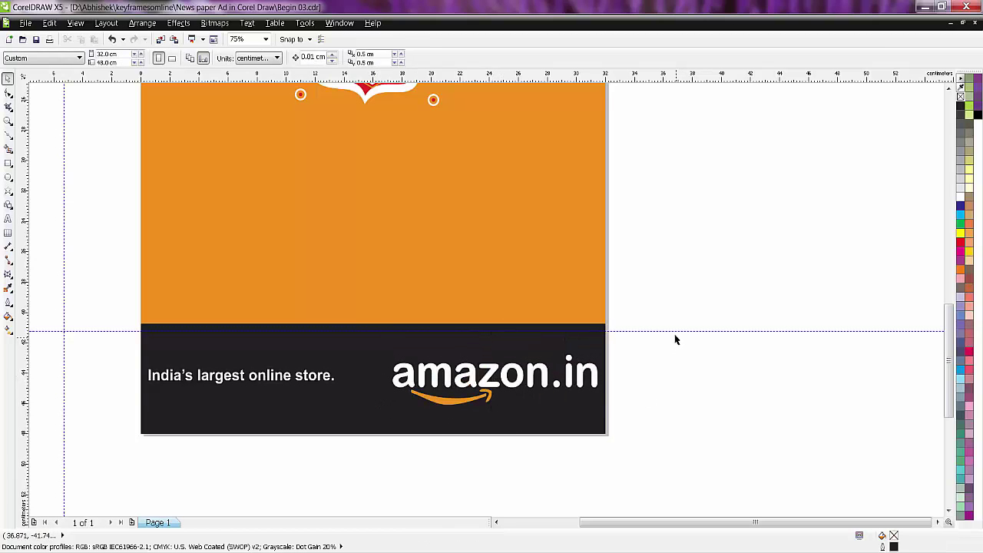
Delete the horizontal guideline from the footer
click(674, 332)
key(Delete)
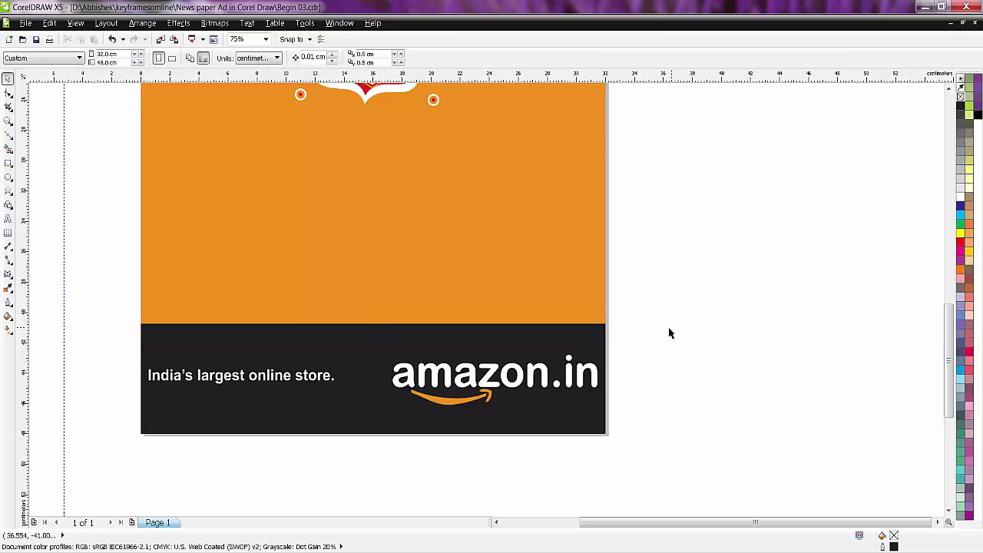
scroll(669, 333, down, 1)
drag(943, 292, 943, 261)
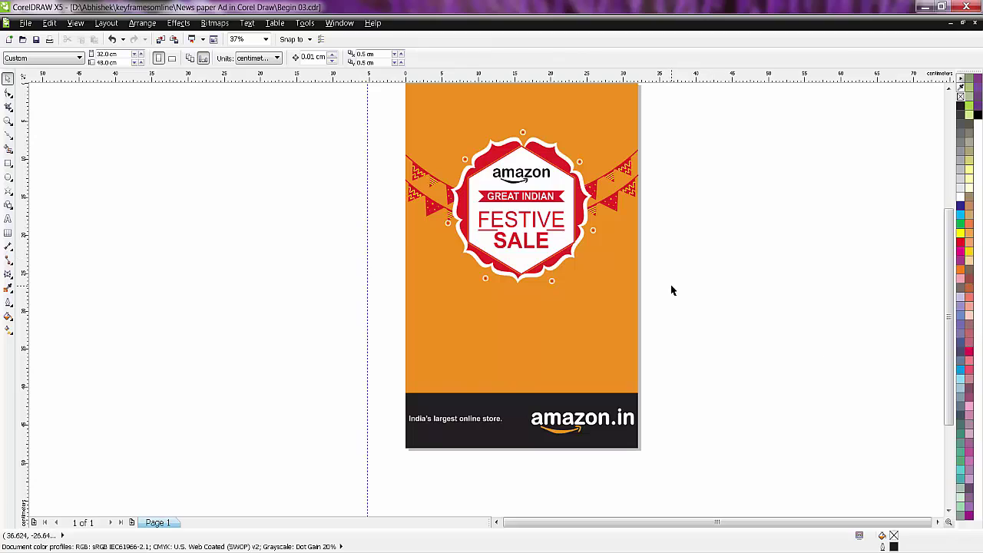
Copy the GREAT INDIAN text below the badge, make it black, and retype it as INDIA'S GREATEST SALE
drag(944, 313, 945, 288)
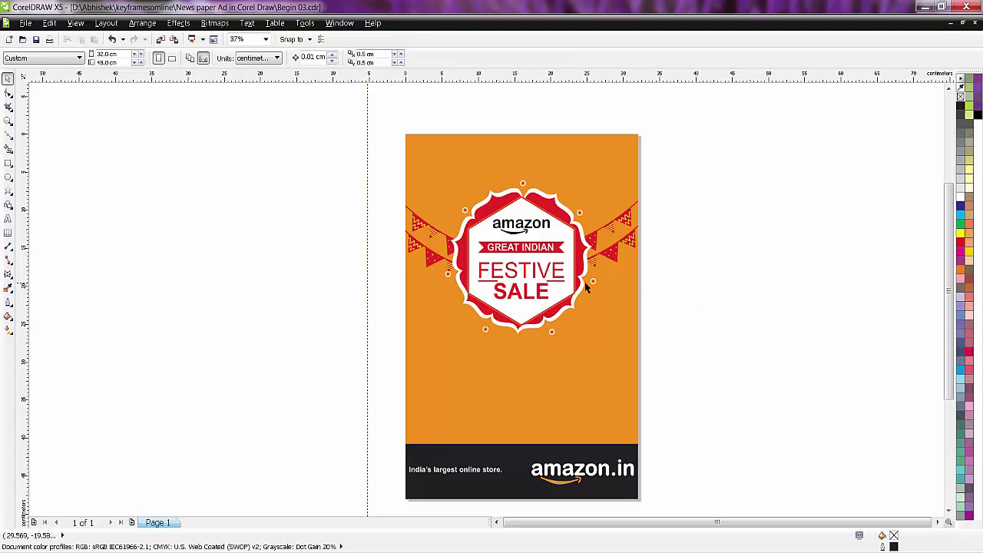
drag(516, 248, 517, 359)
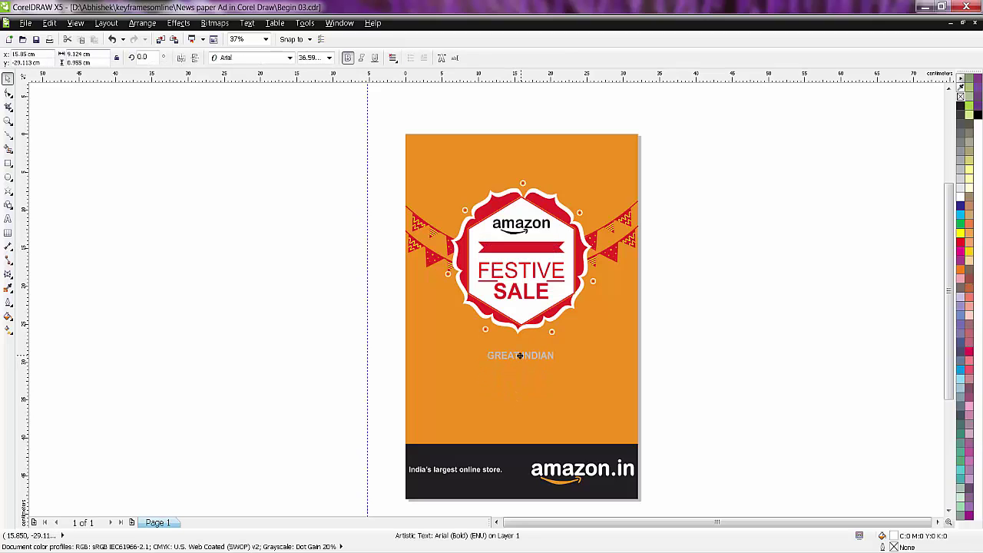
drag(516, 360, 521, 354)
scroll(527, 370, up, 2)
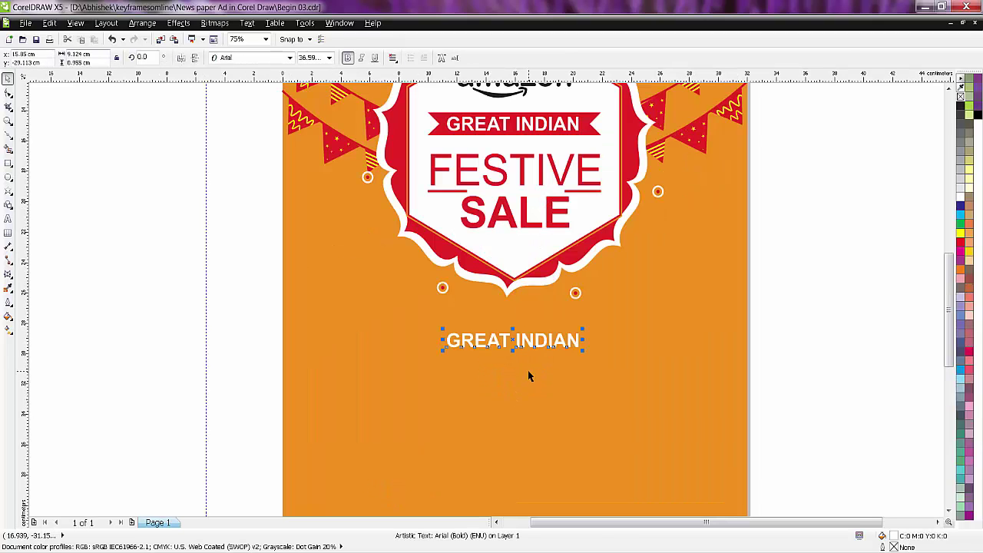
click(969, 115)
click(8, 219)
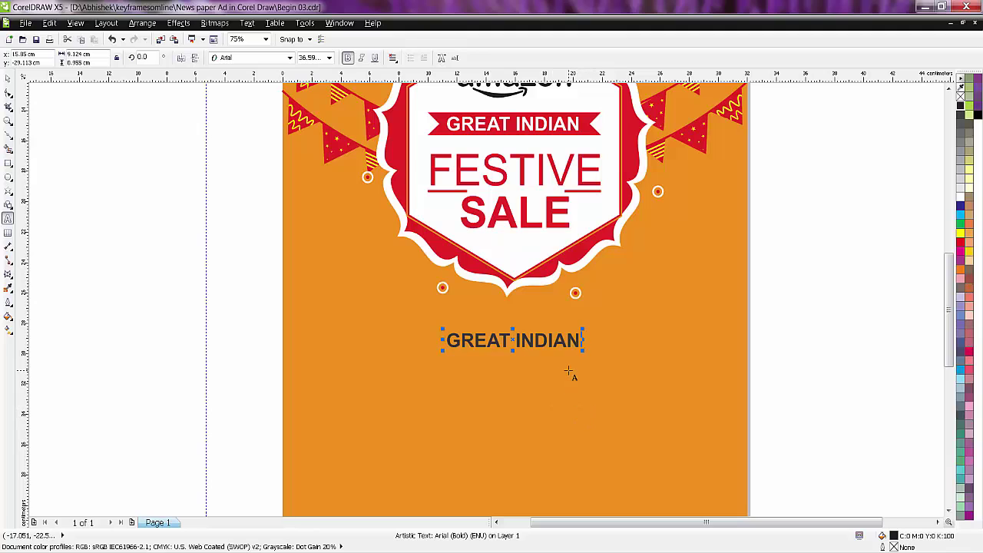
key(BackSpace)
key(BackSpace)
key(BackSpace)
key(BackSpace)
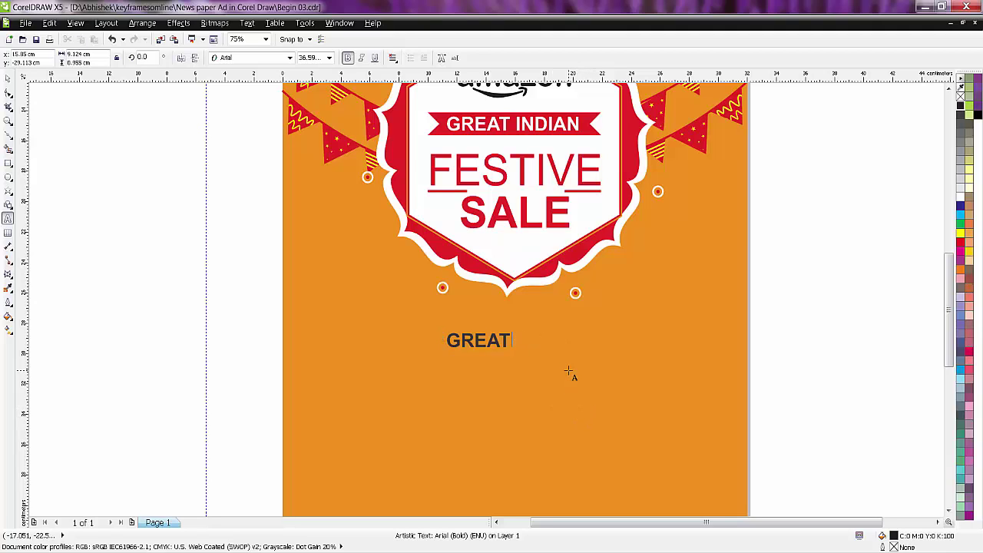
key(BackSpace)
key(BackSpace)
key(BackSpace)
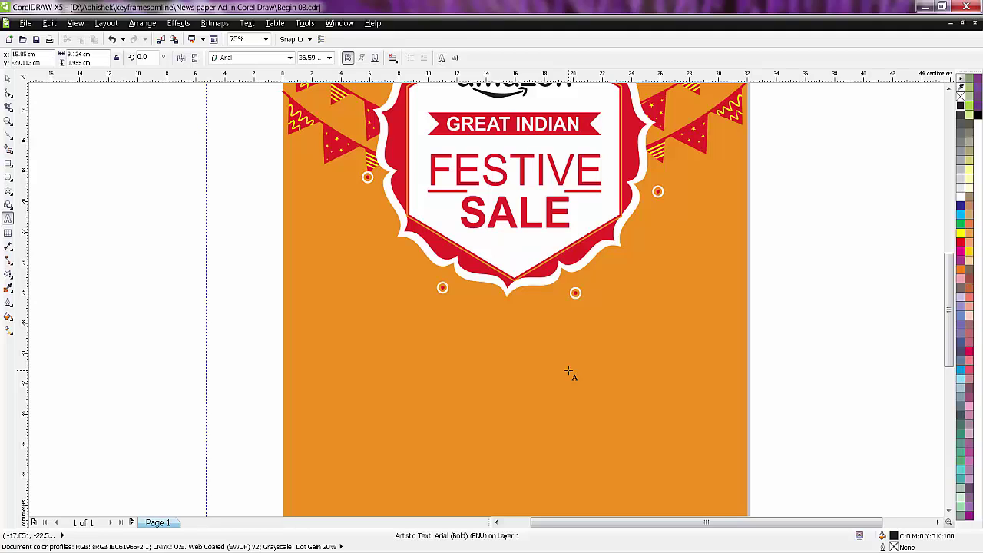
text(IN)
text(DIA)
text('S)
text(GR)
text(AT)
text(EST)
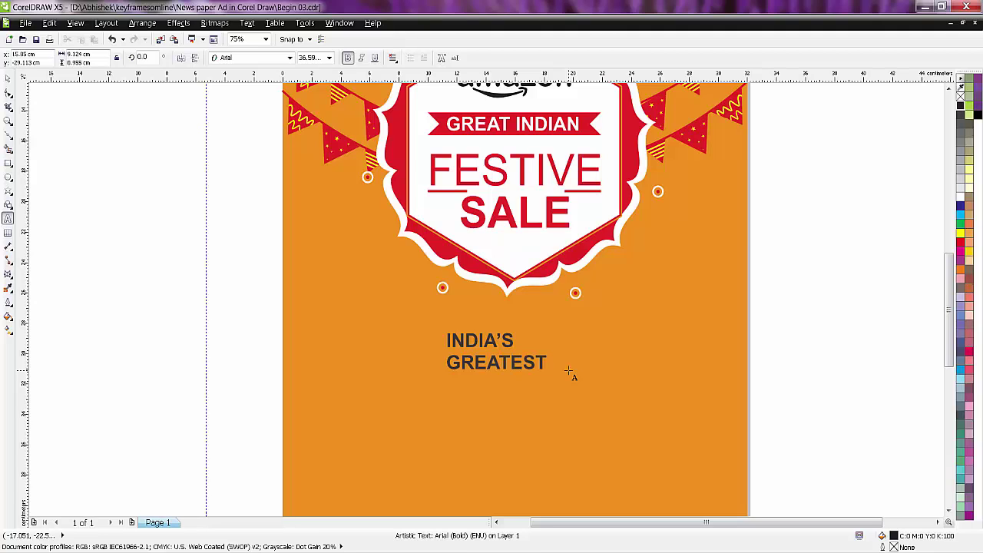
text(LE)
Centre-align the headline, set it in Arial Black, and scale it up below the badge
click(8, 79)
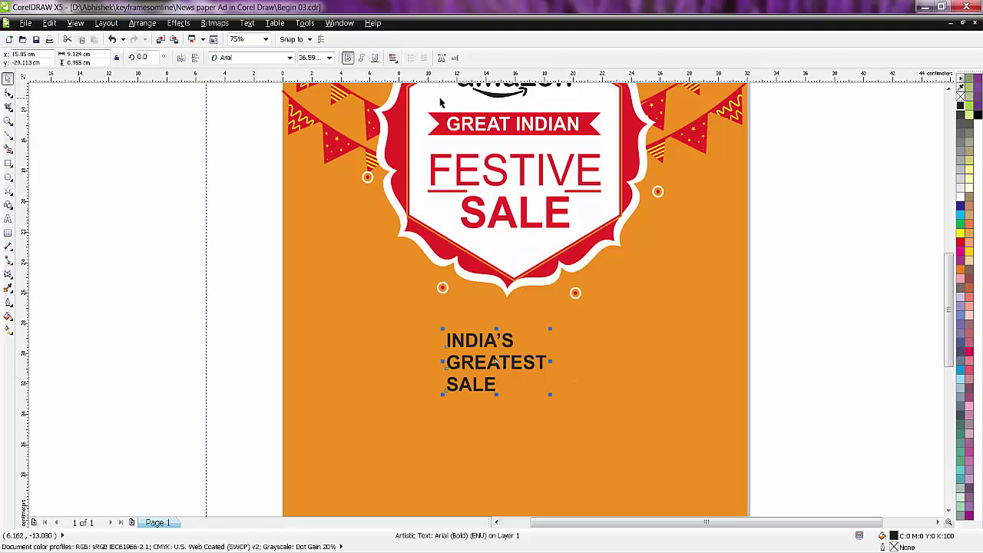
click(392, 58)
click(401, 101)
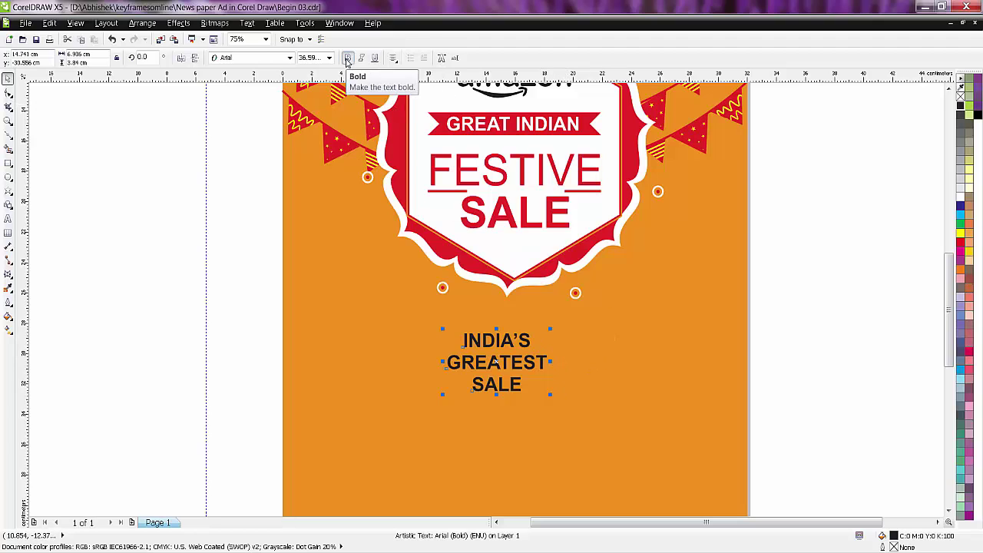
click(289, 58)
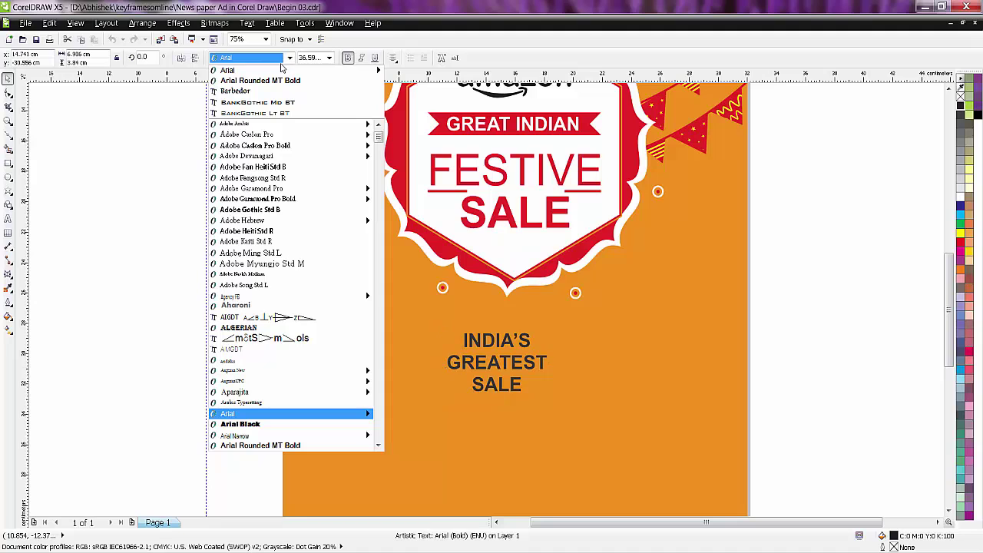
mouse_move(255, 145)
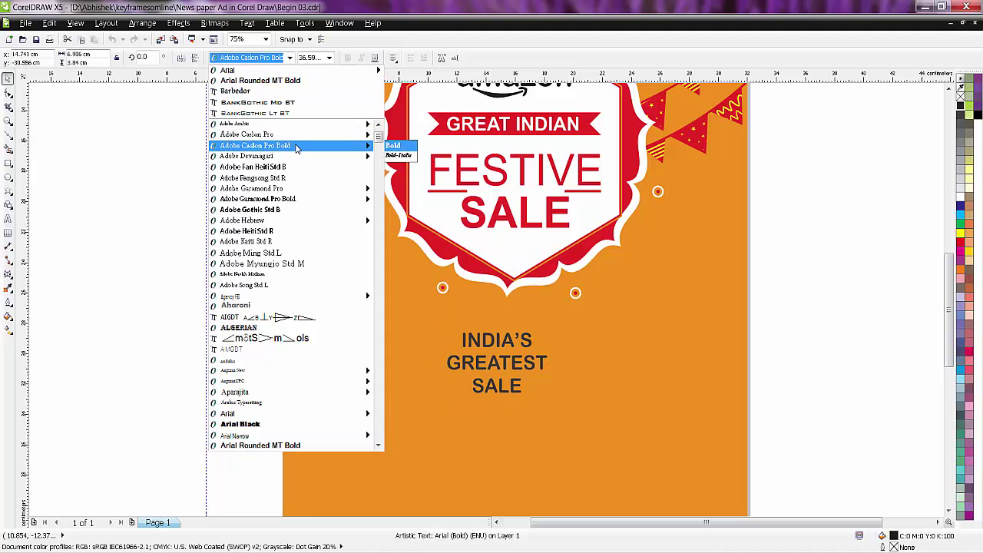
click(377, 125)
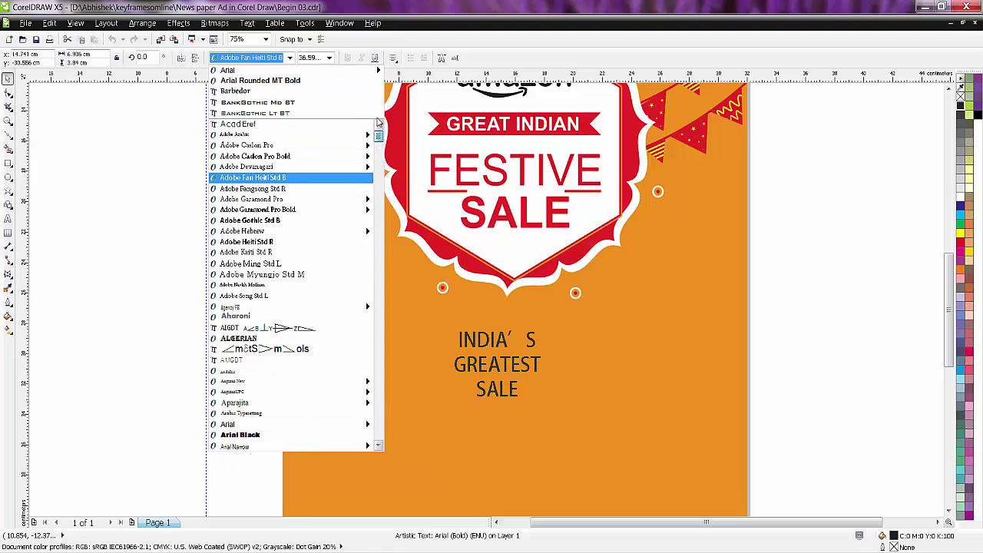
click(263, 434)
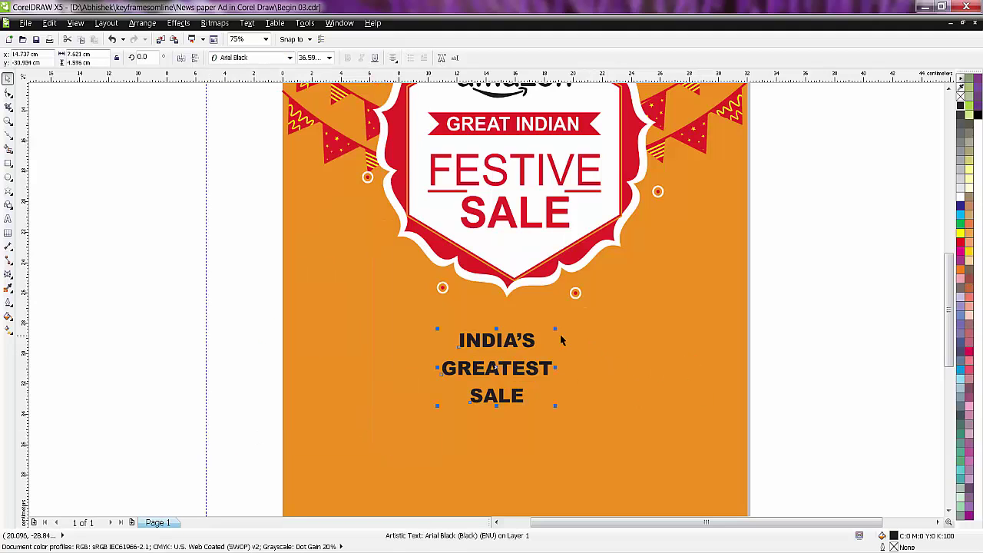
mouse_move(554, 329)
mouse_down()
mouse_move(667, 281)
mouse_move(658, 285)
mouse_up()
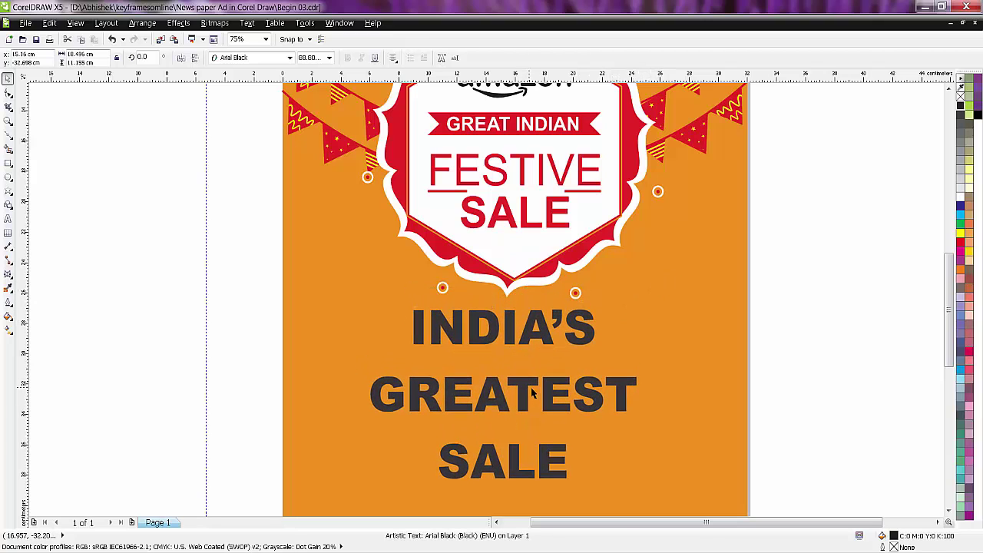
click(535, 393)
Select the headline and bring up the Envelope tool and Envelope docker
scroll(588, 392, down, 2)
click(733, 358)
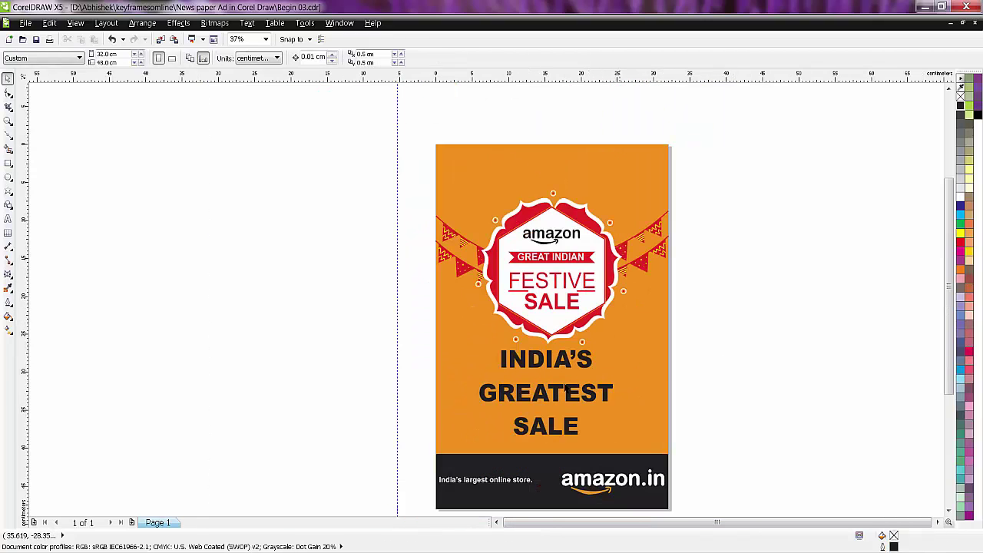
click(580, 391)
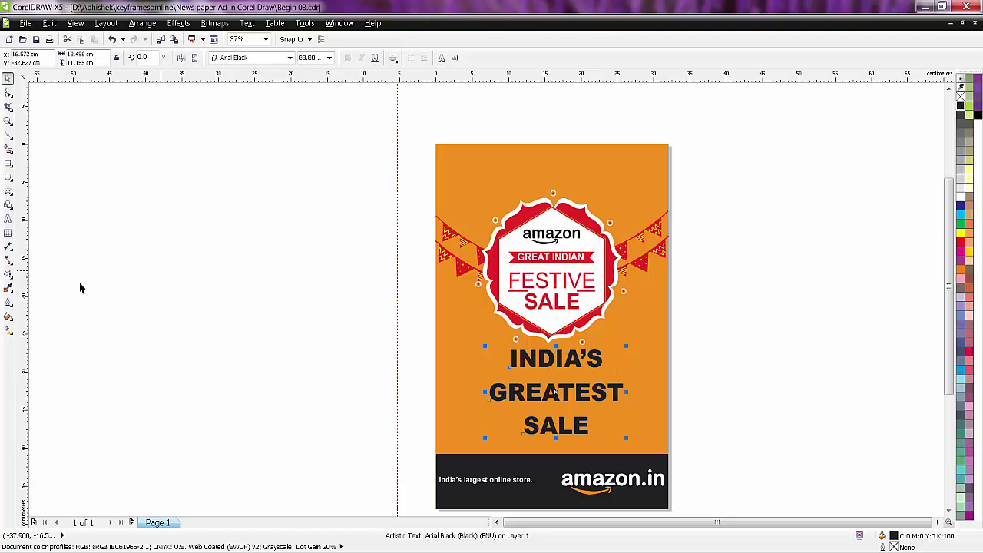
click(8, 278)
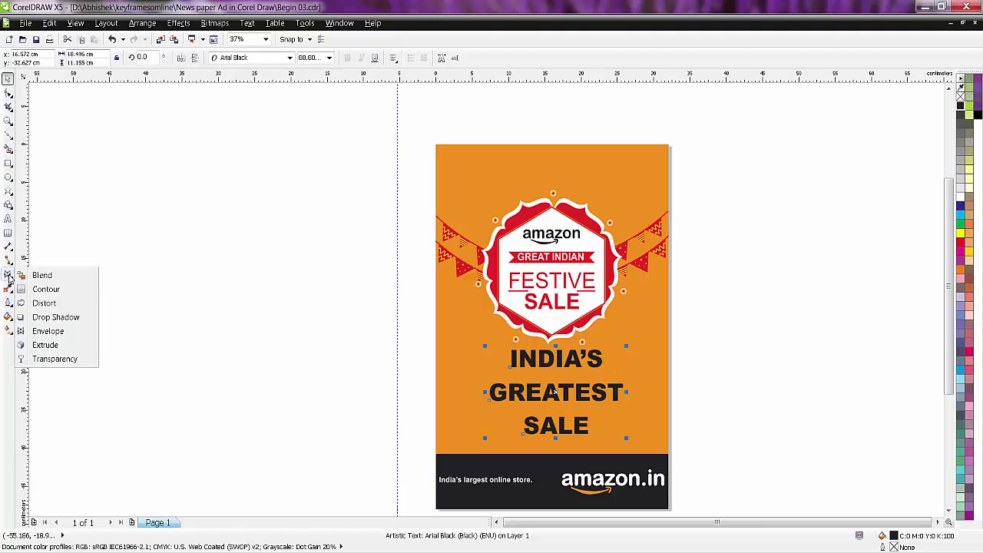
click(47, 333)
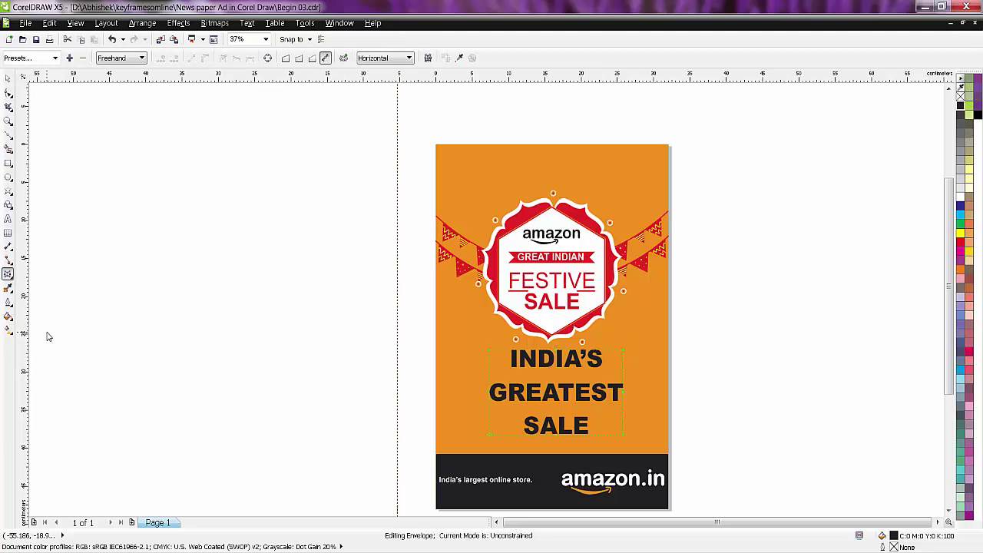
click(179, 23)
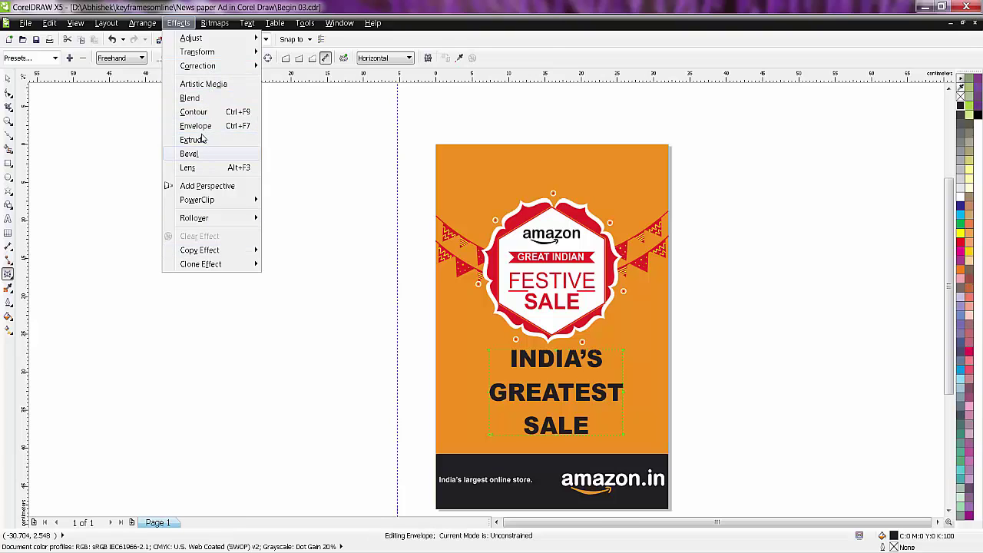
click(202, 126)
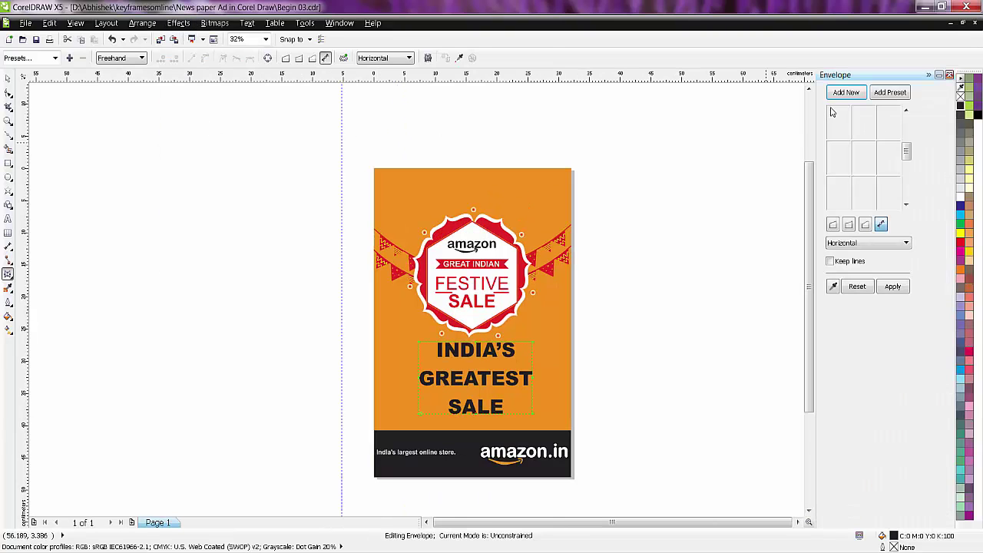
Browse the envelope presets, then reset and cancel so the headline keeps its shape
click(887, 95)
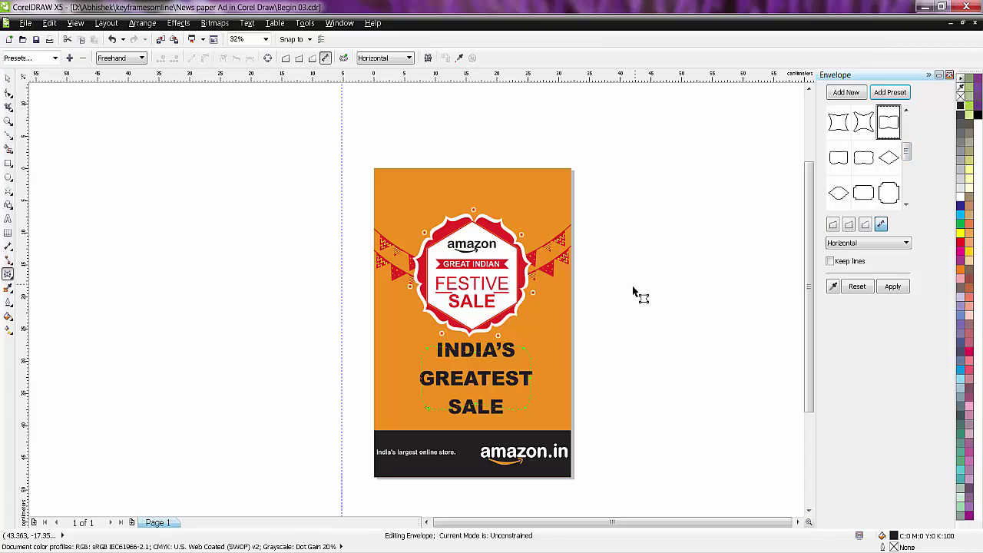
click(859, 288)
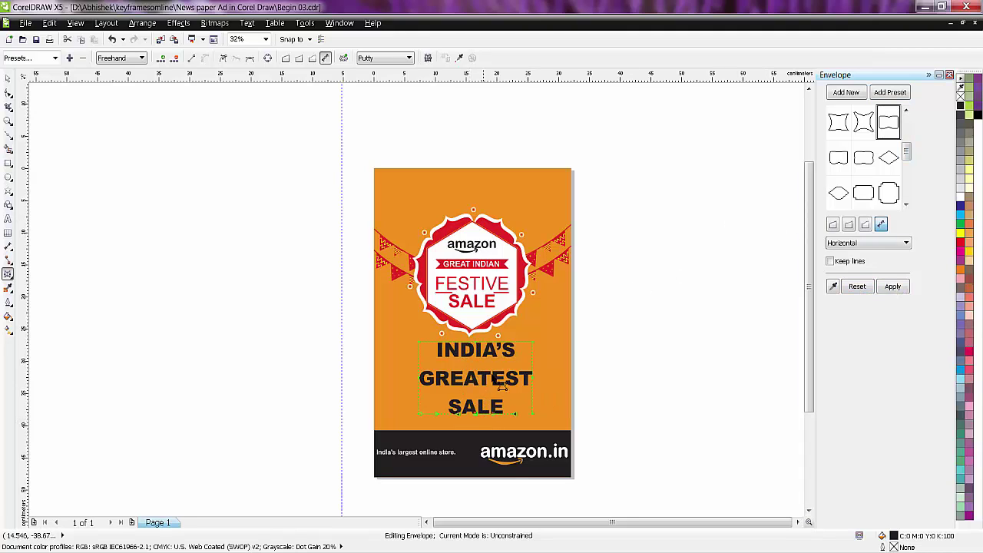
scroll(491, 380, up, 5)
scroll(491, 377, down, 2)
scroll(449, 303, down, 4)
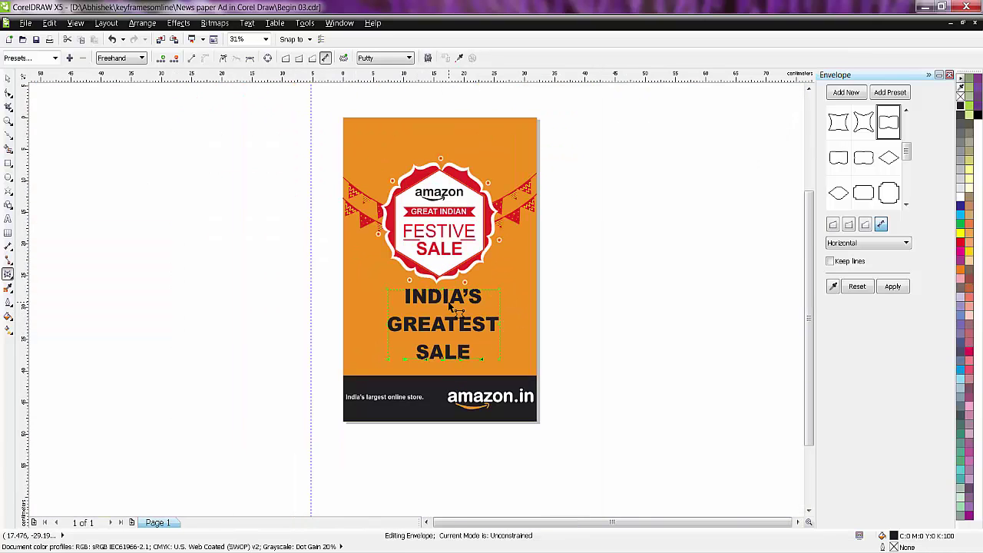
scroll(450, 304, up, 2)
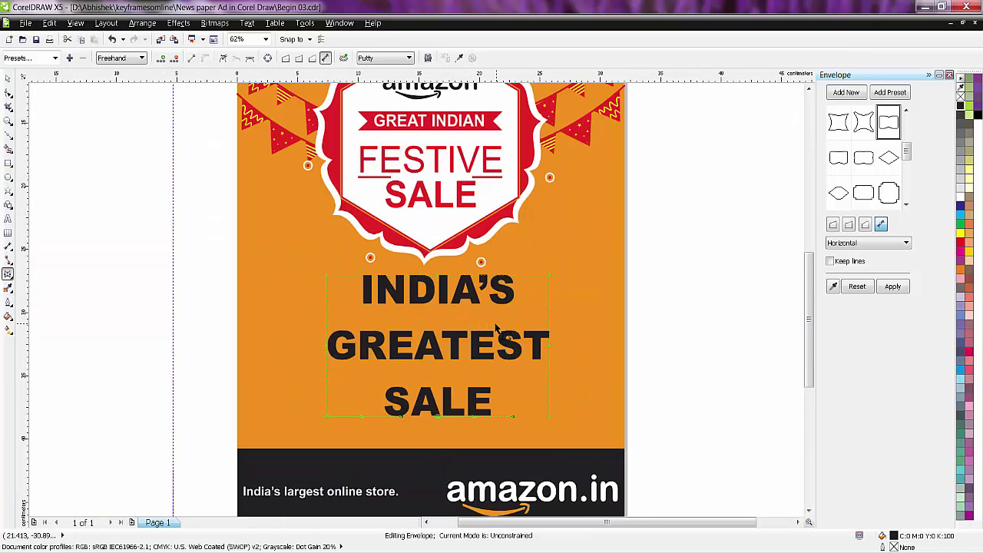
click(439, 286)
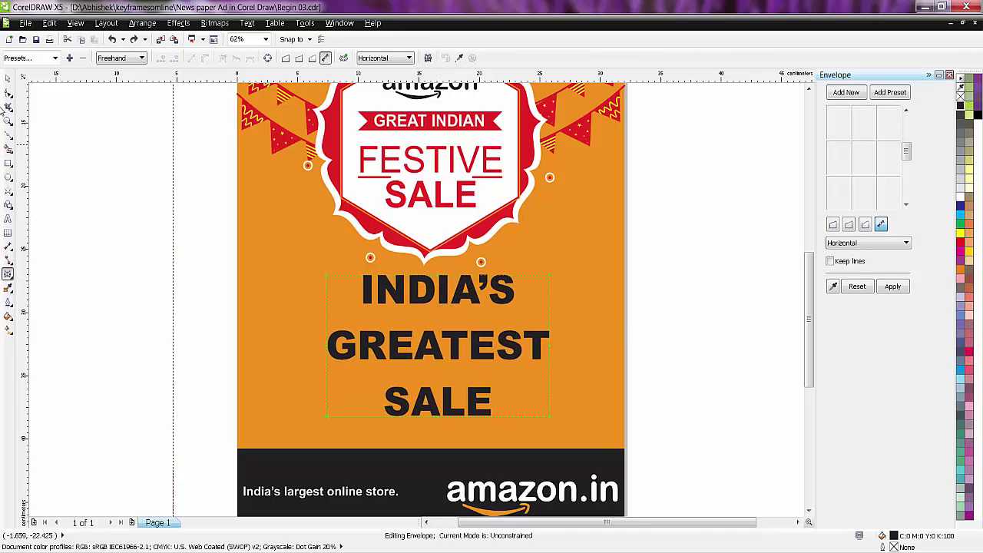
key(space)
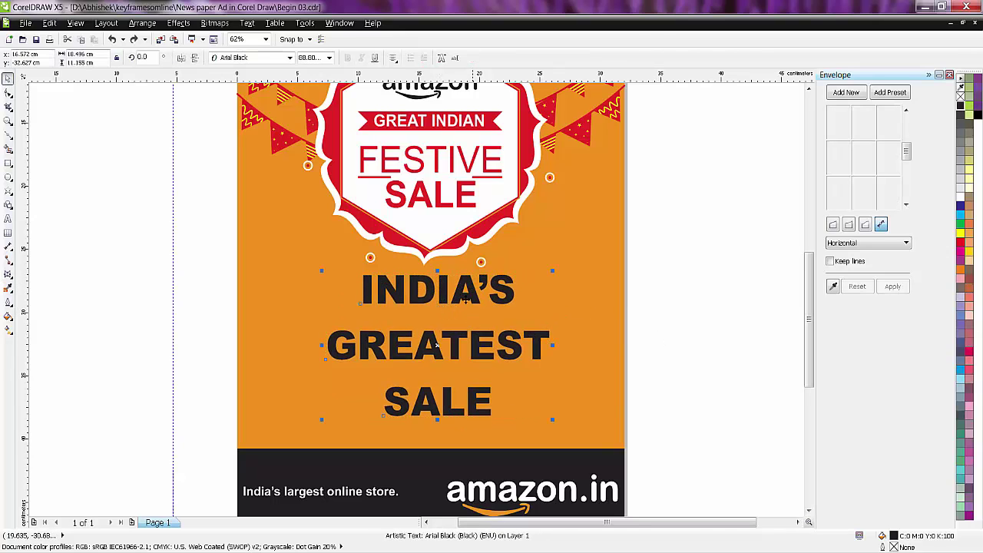
Apply a Fish Eye lens with a -290% rate to the INDIA'S GREATEST SALE headline
click(182, 25)
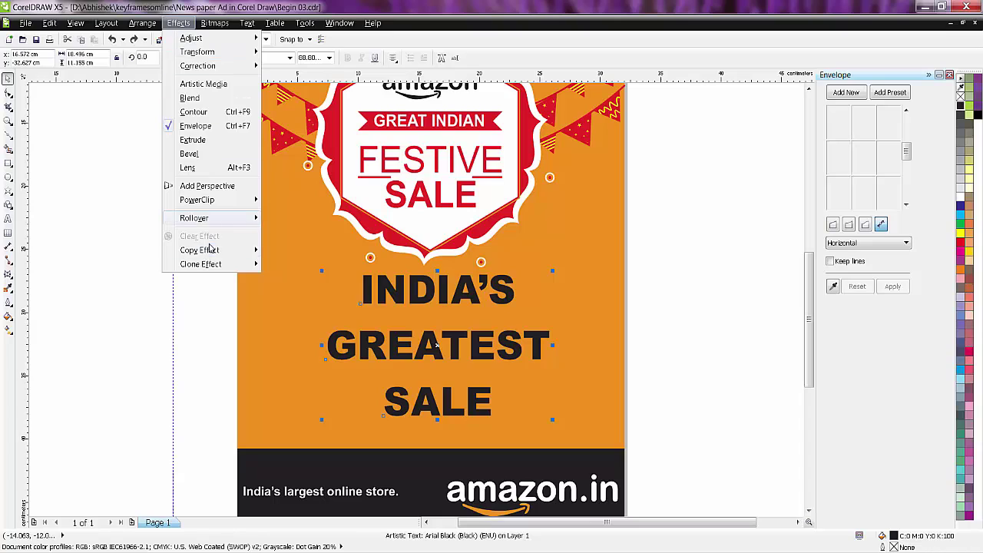
click(188, 168)
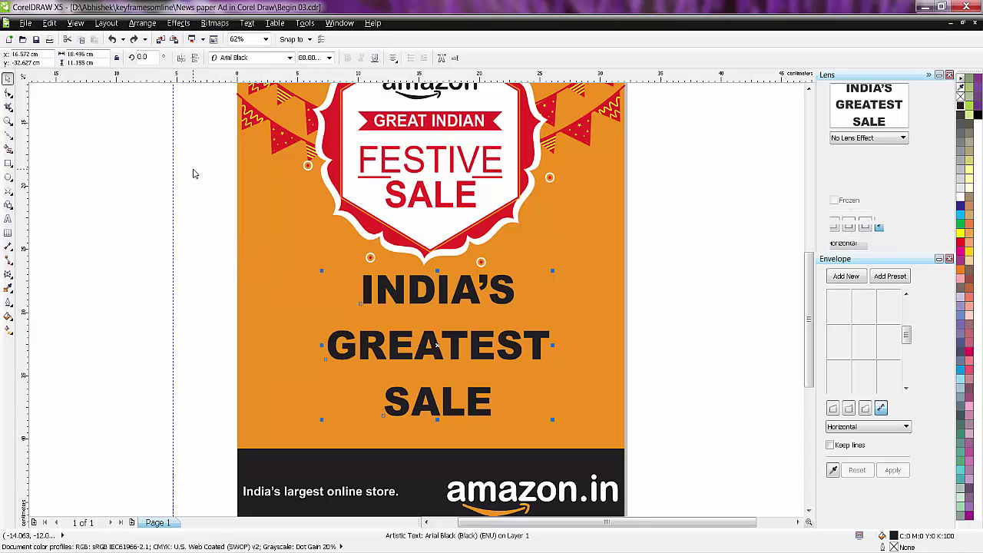
click(840, 140)
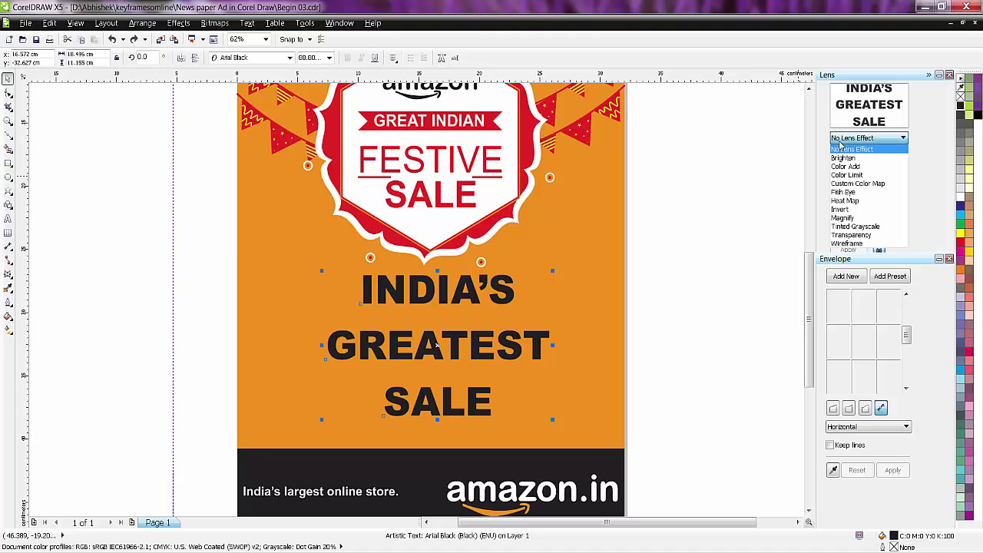
click(859, 193)
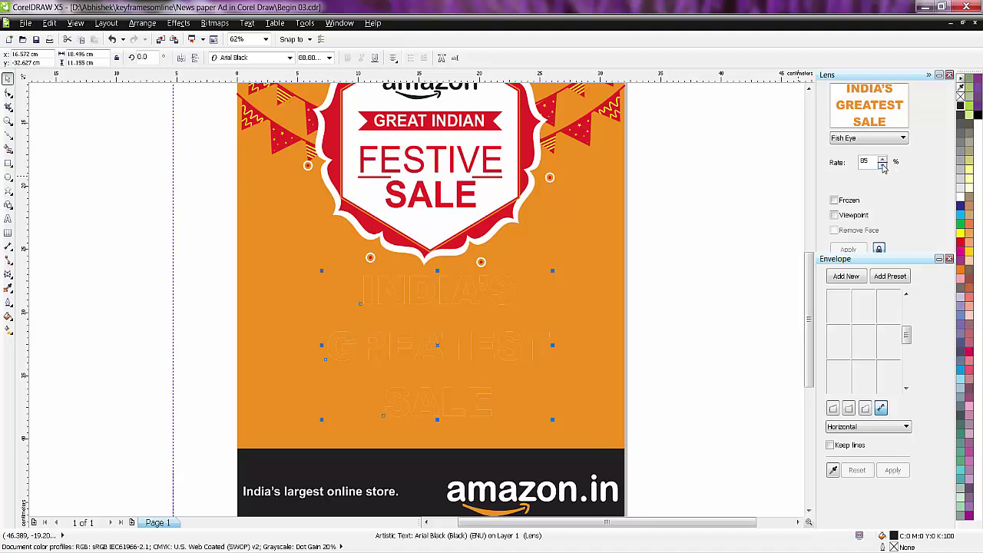
drag(882, 167, 888, 203)
right_click(883, 169)
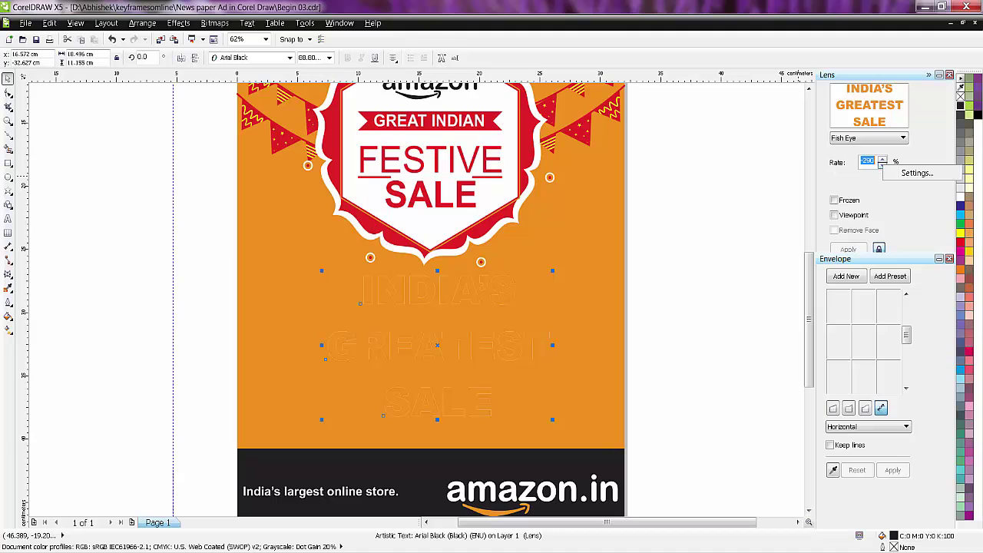
key(Escape)
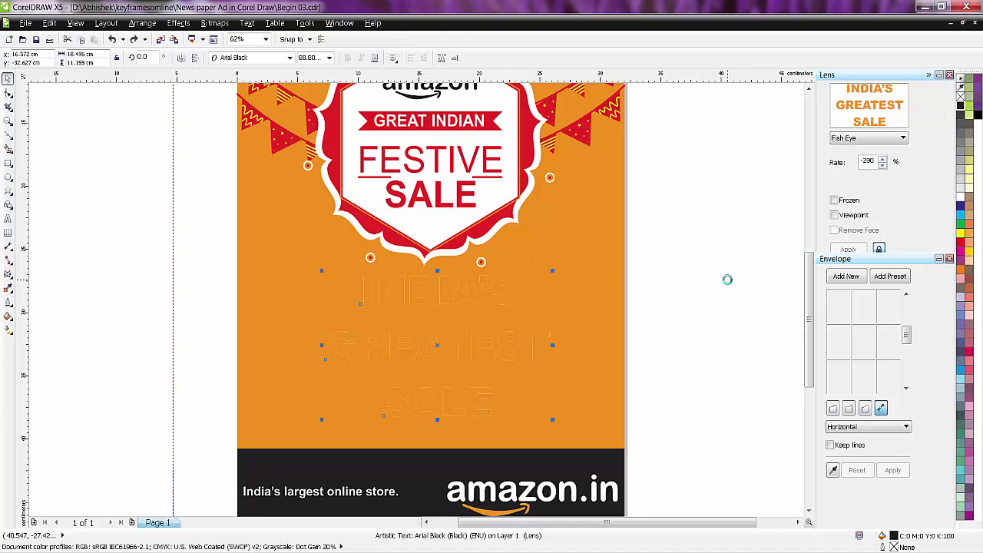
click(707, 276)
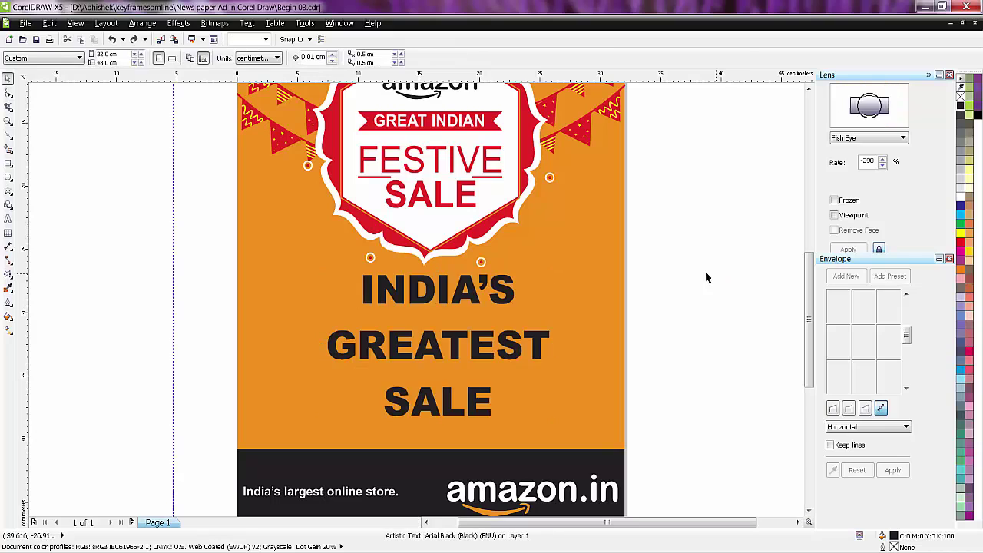
click(8, 177)
drag(70, 208, 157, 309)
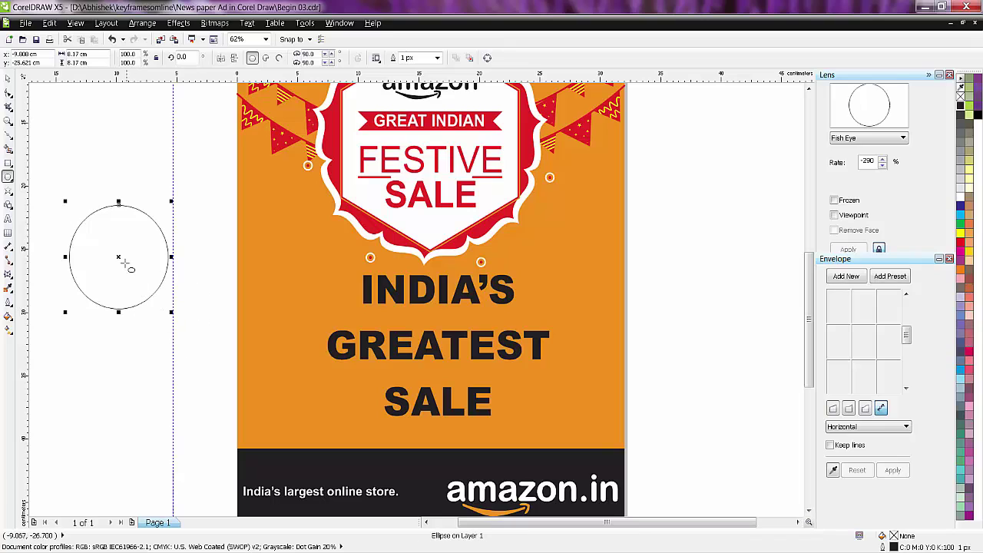
mouse_move(119, 258)
mouse_down()
mouse_move(452, 347)
mouse_move(438, 324)
mouse_up()
drag(495, 384, 520, 413)
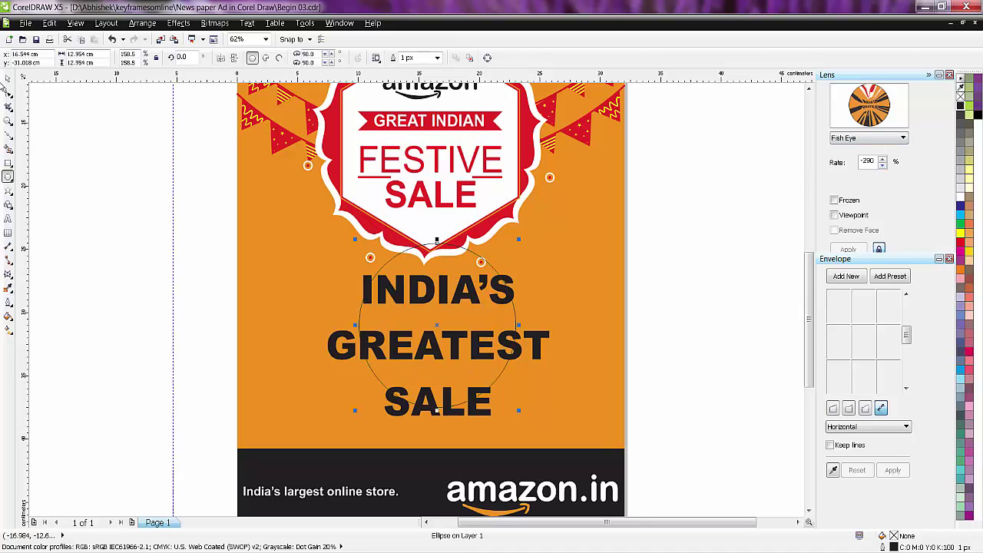
click(8, 78)
key(Escape)
click(330, 352)
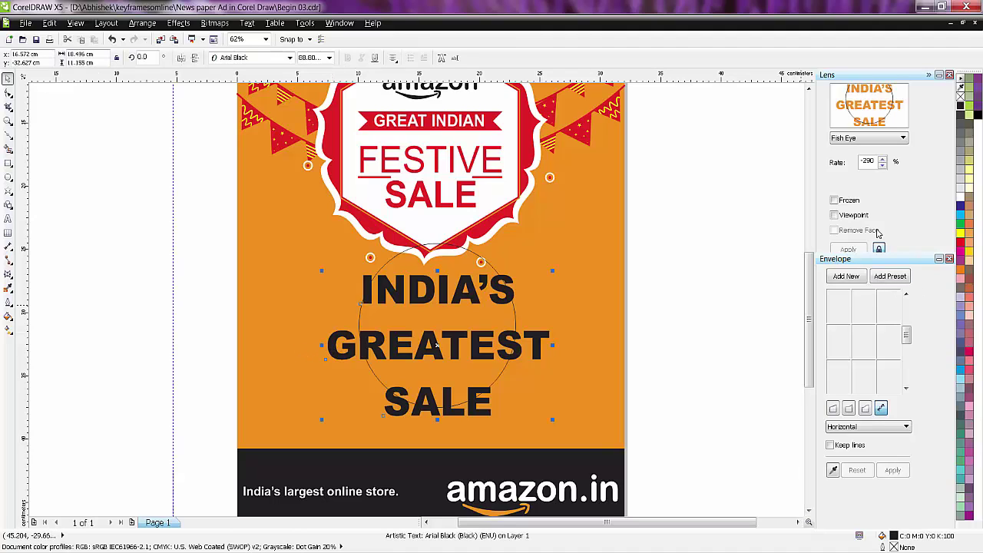
click(506, 319)
click(514, 320)
click(883, 138)
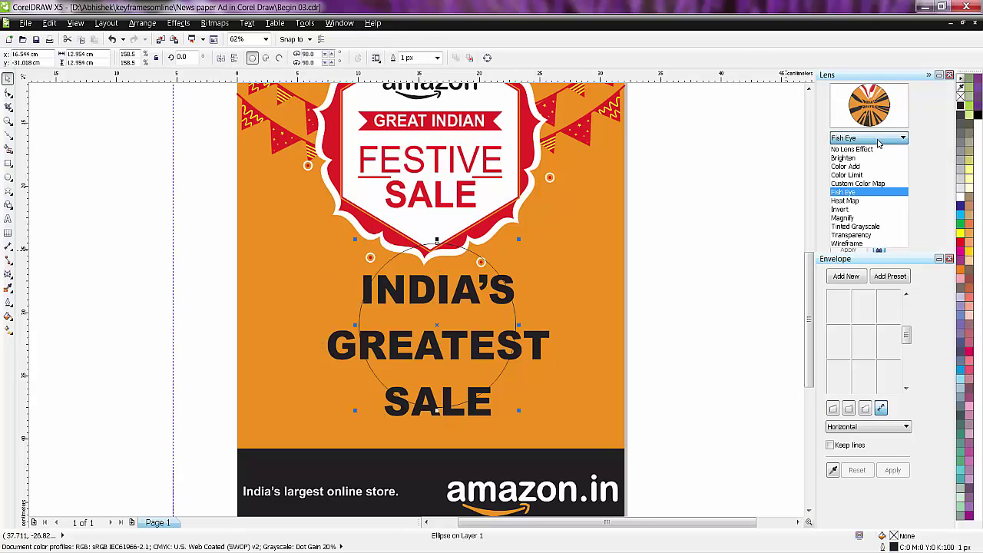
click(845, 191)
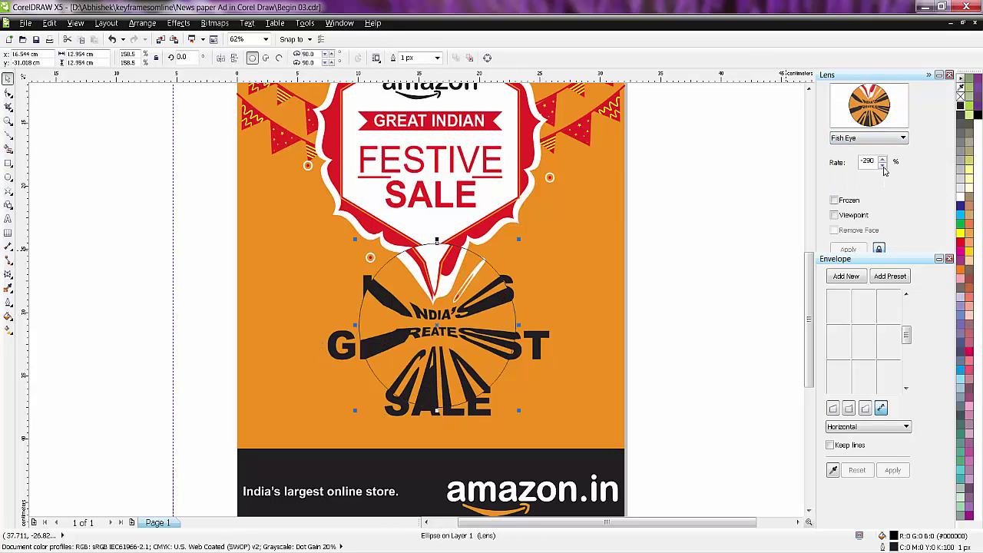
click(882, 166)
text(0)
key(Return)
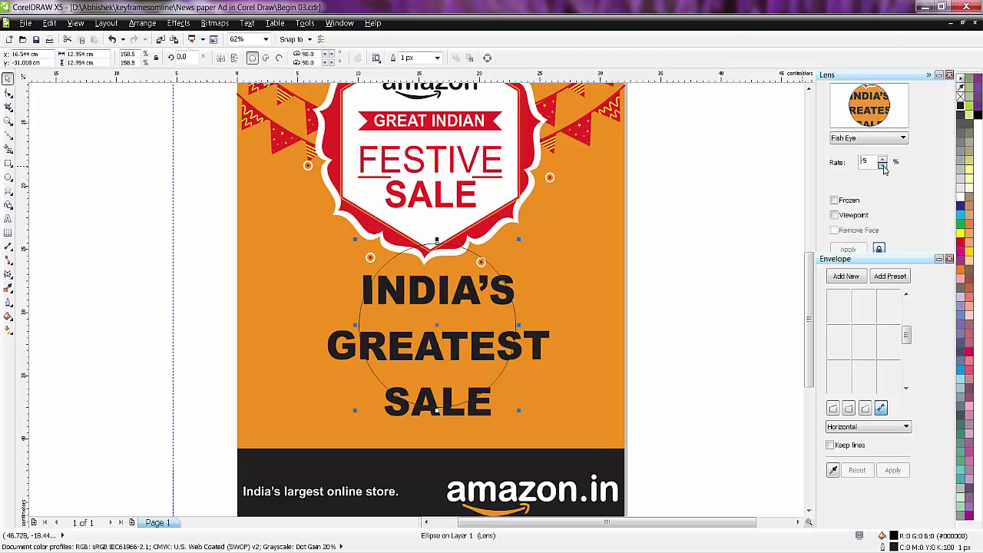
click(883, 165)
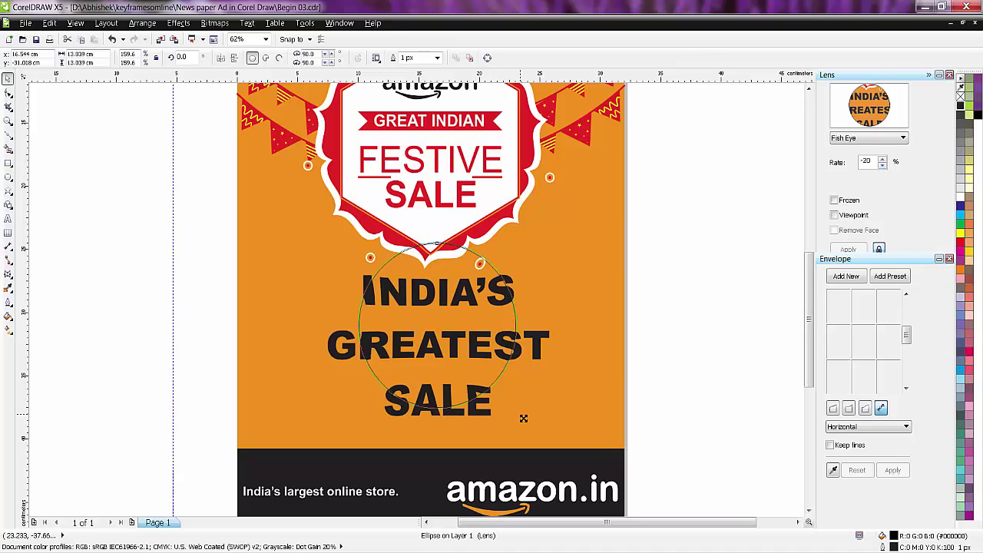
drag(518, 410, 538, 438)
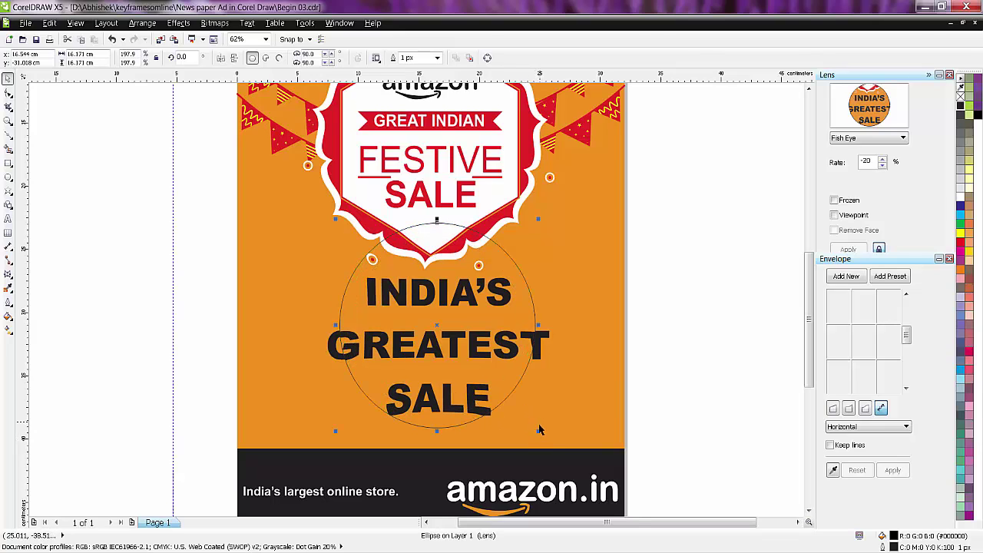
drag(538, 431, 555, 450)
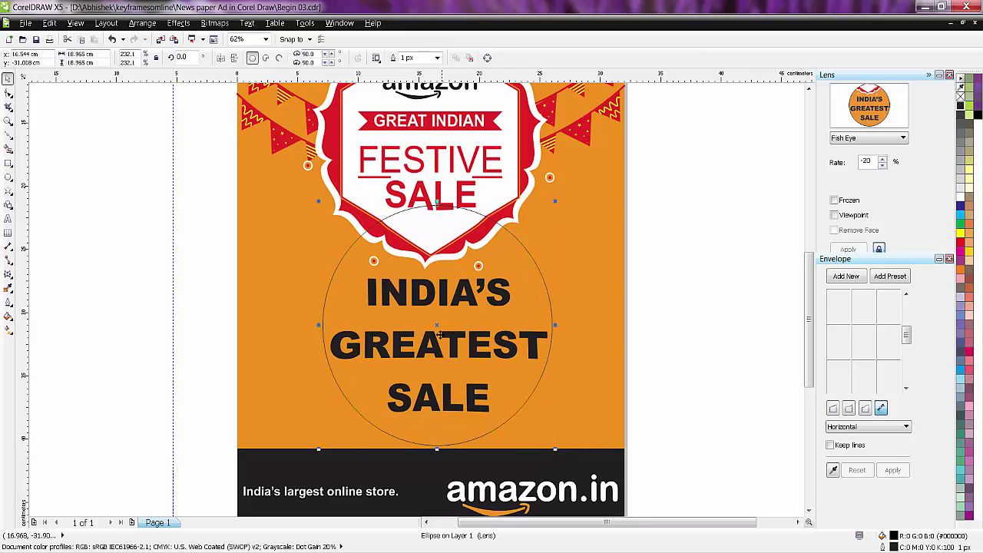
drag(439, 333, 443, 340)
key(Delete)
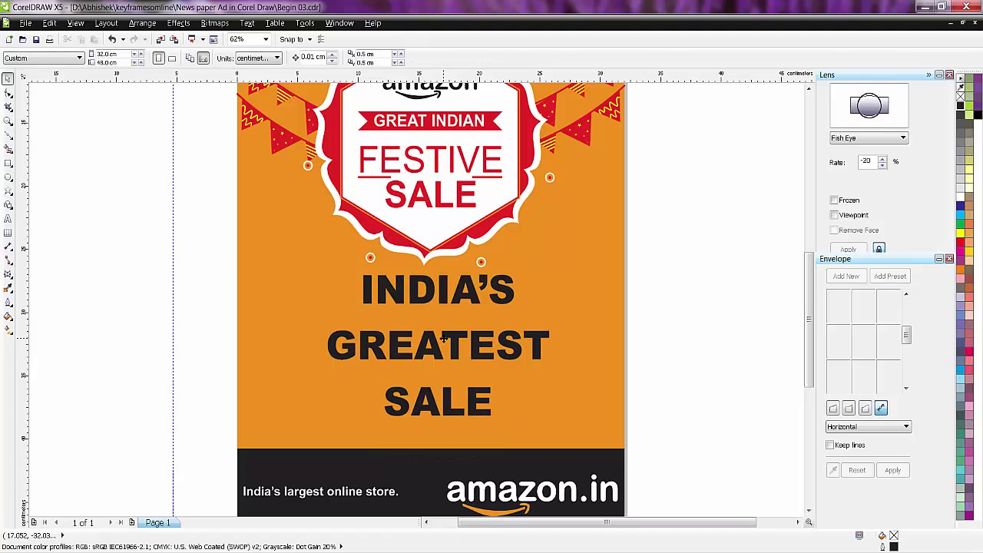
Put an envelope on the INDIA'S GREATEST SALE headline using Putty mapping
click(8, 277)
click(422, 299)
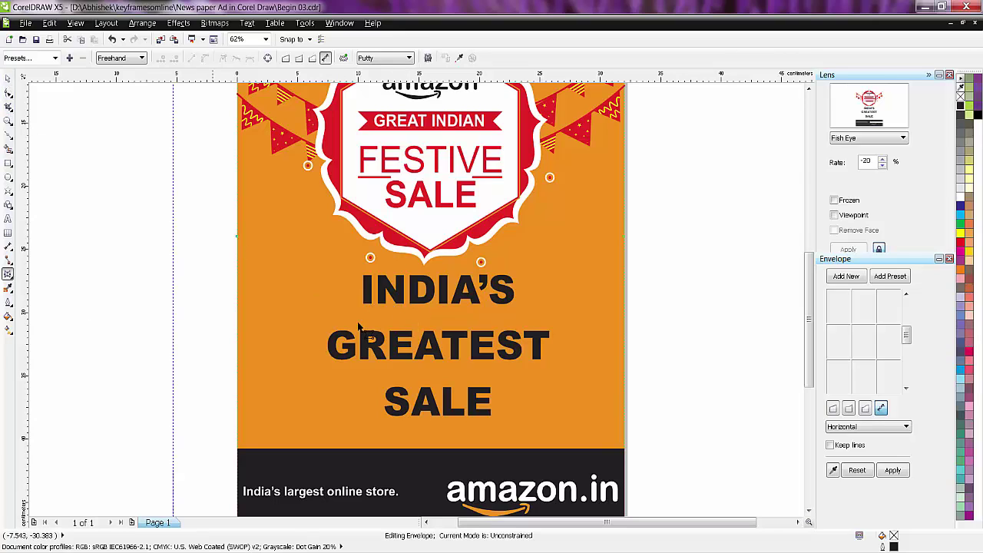
click(7, 77)
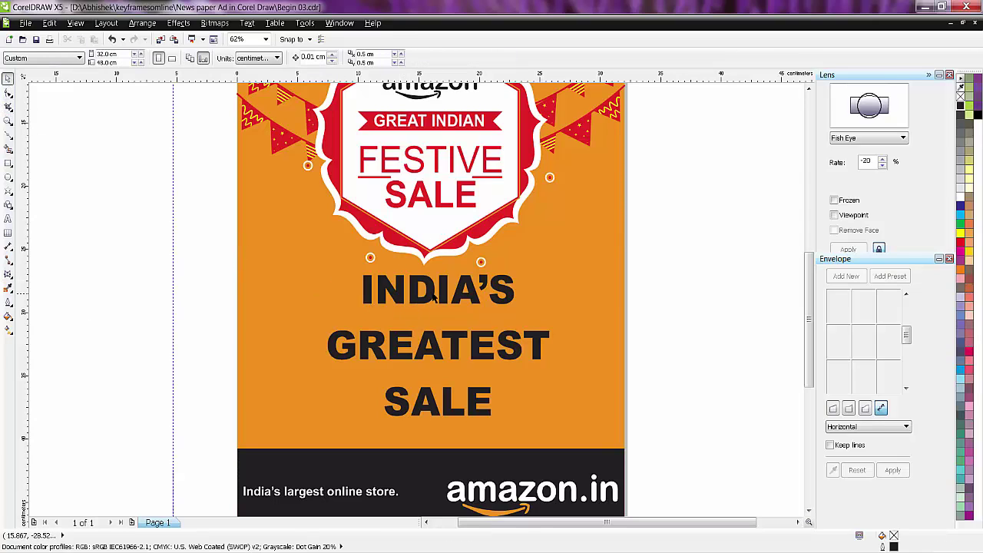
click(416, 301)
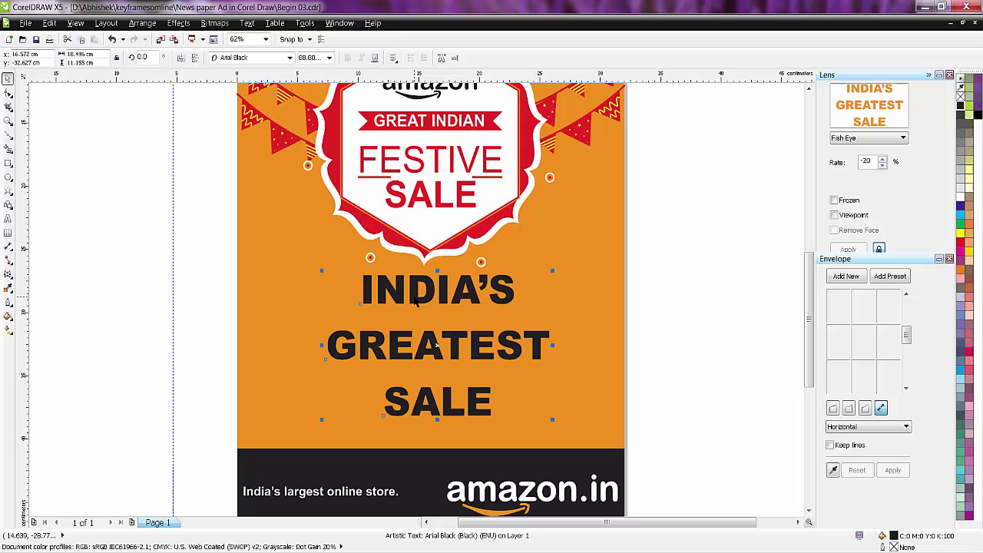
click(8, 275)
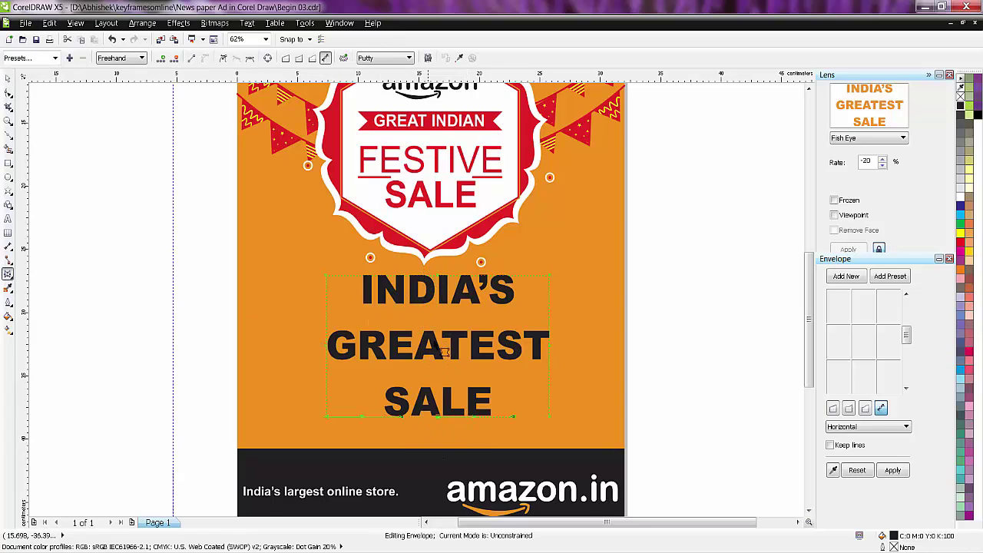
click(441, 300)
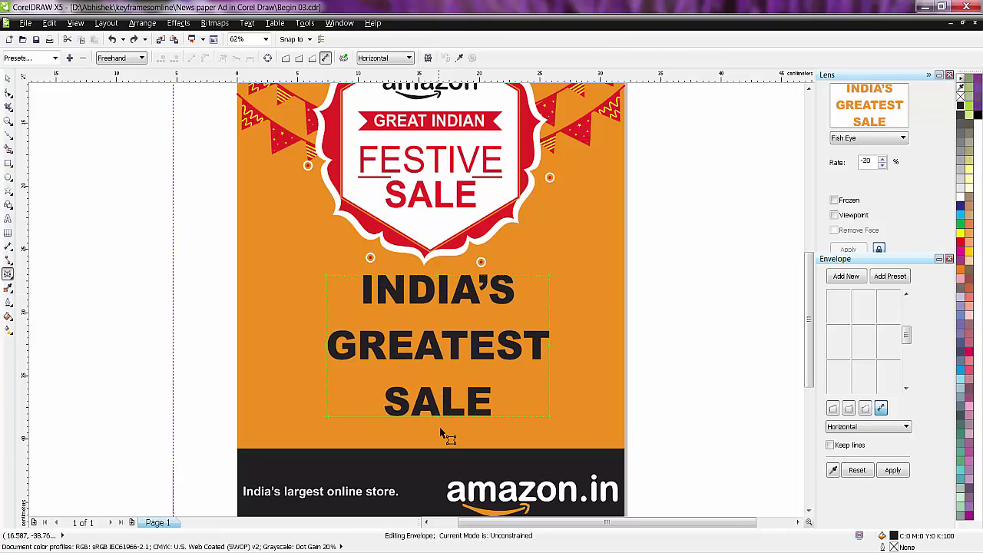
click(430, 274)
click(439, 416)
click(465, 341)
click(451, 401)
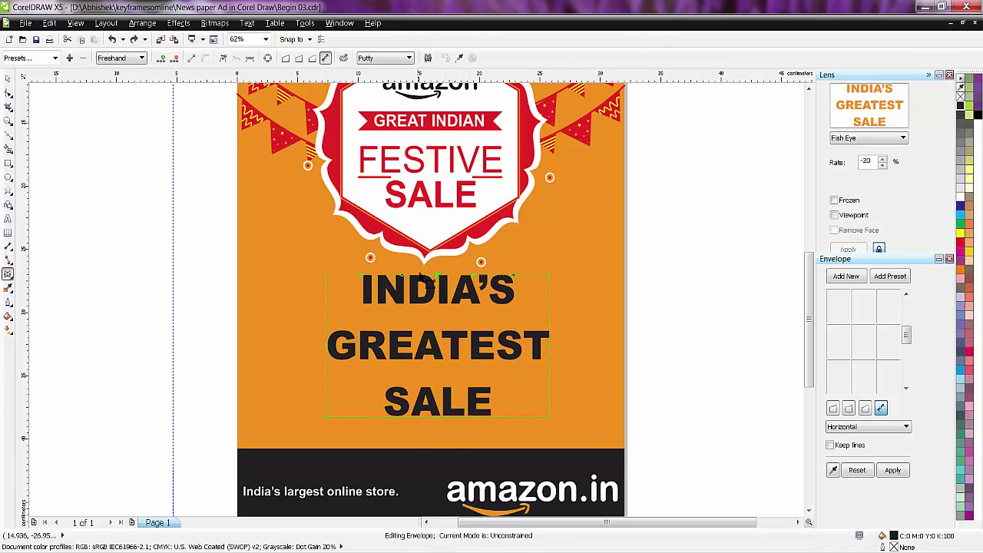
Pull SALE's bottom envelope node down into a point, then set the lens rate to 0
click(438, 276)
click(437, 281)
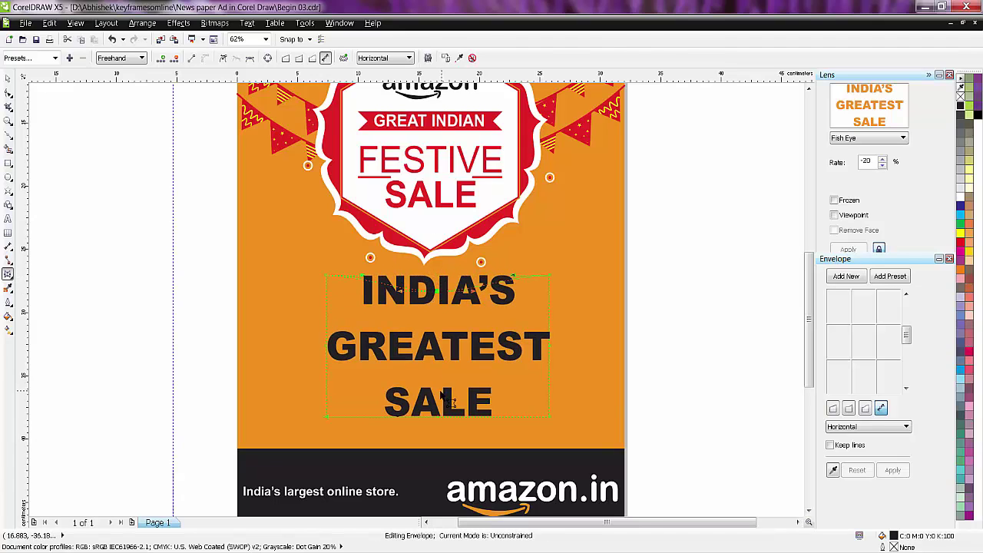
click(430, 417)
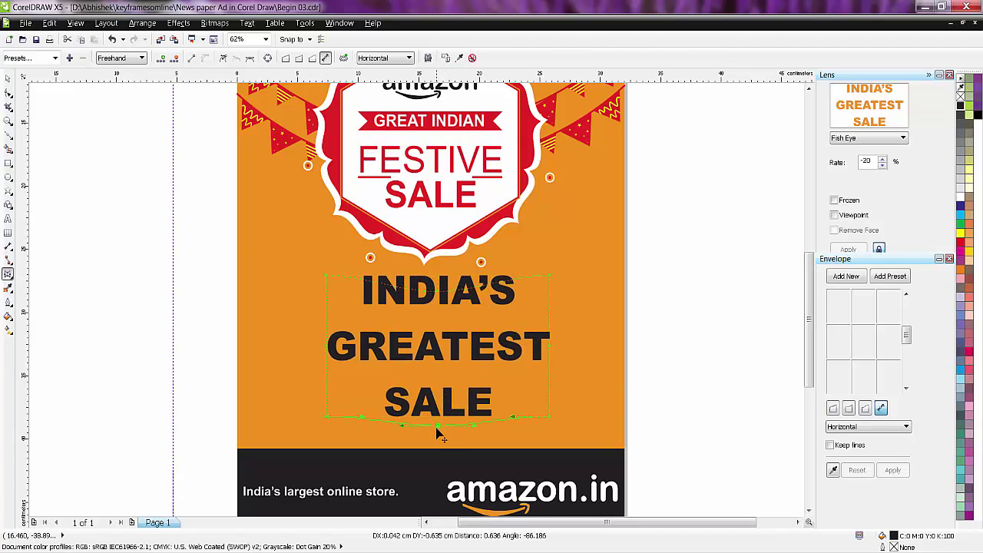
drag(438, 421, 443, 436)
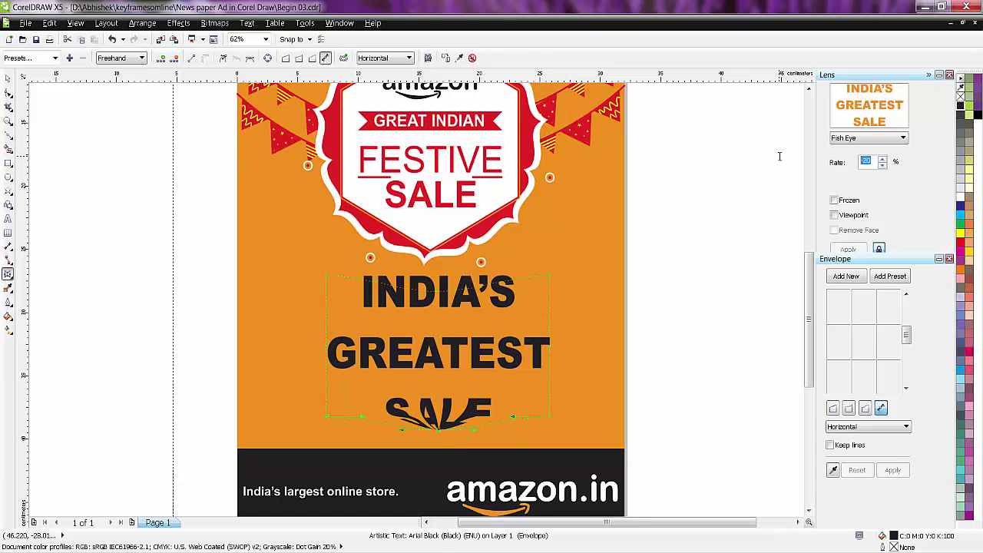
text(0)
key(Return)
Fill the headline with grey and move it off the page to the left
click(472, 59)
click(51, 234)
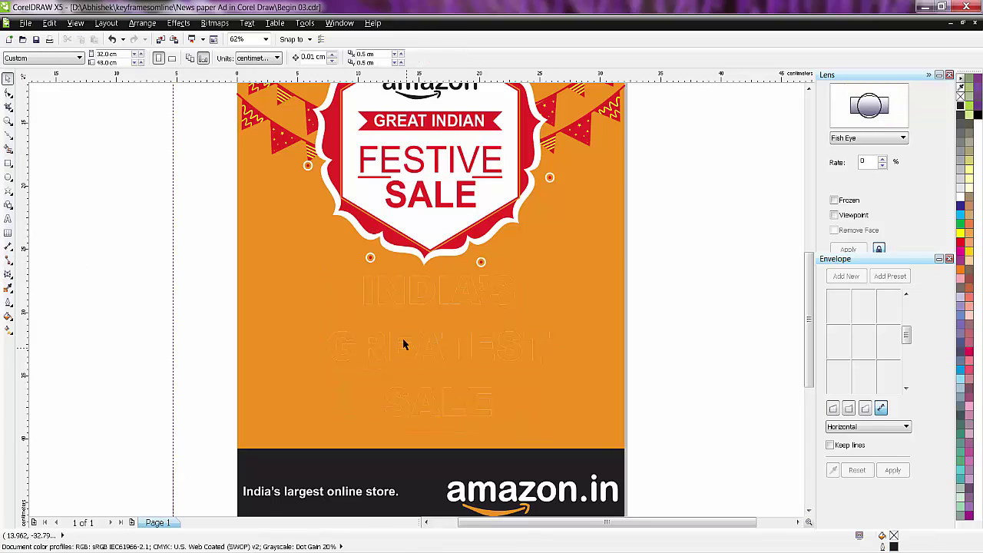
click(400, 304)
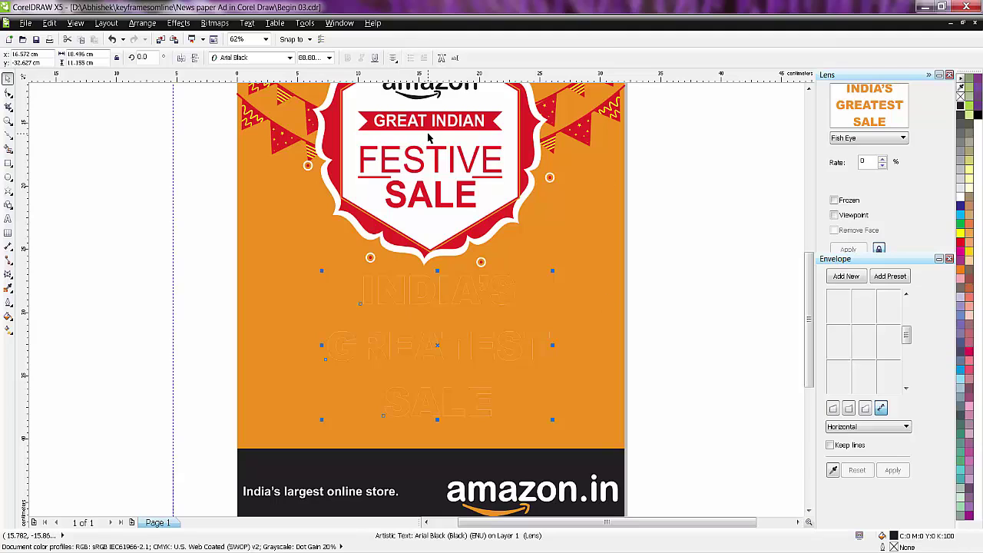
click(959, 409)
mouse_move(436, 346)
mouse_down()
mouse_move(248, 307)
mouse_move(122, 260)
mouse_up()
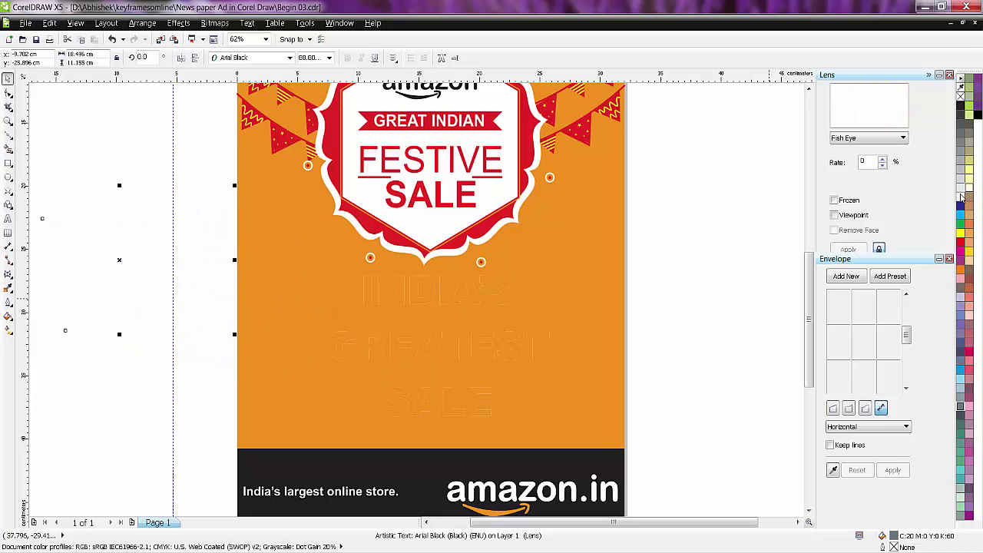
Apply the Invert lens to the headline and move it back onto the orange page
click(867, 139)
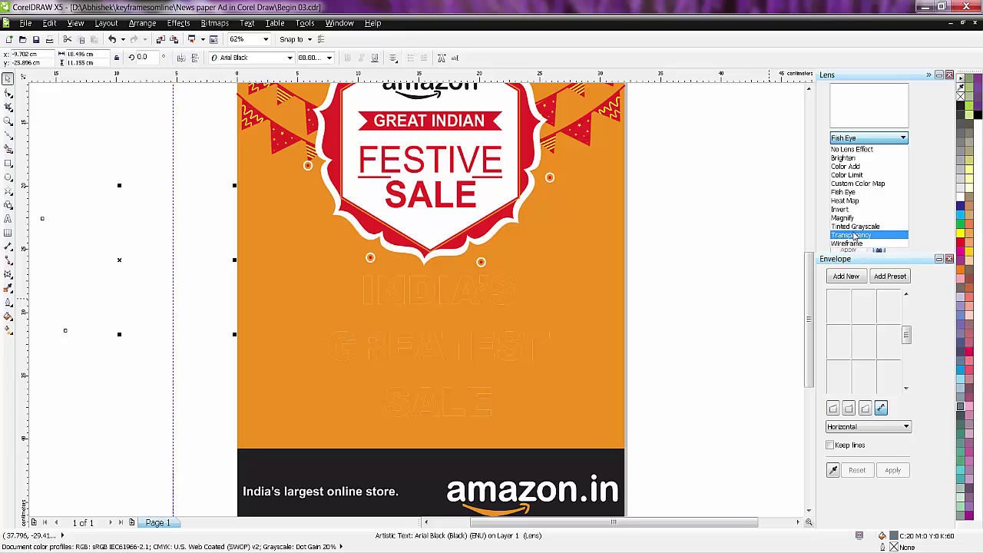
click(852, 209)
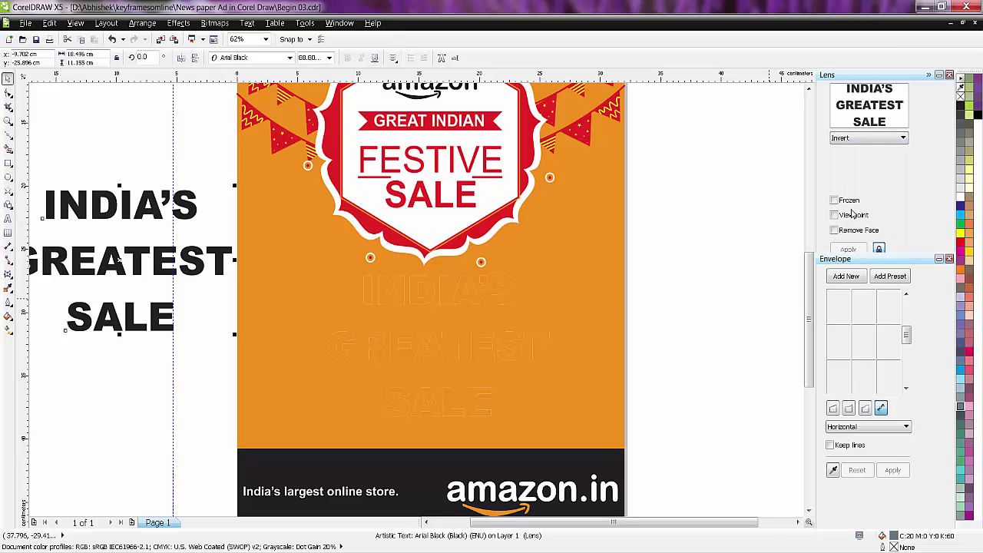
click(710, 173)
click(143, 214)
click(461, 303)
key(Escape)
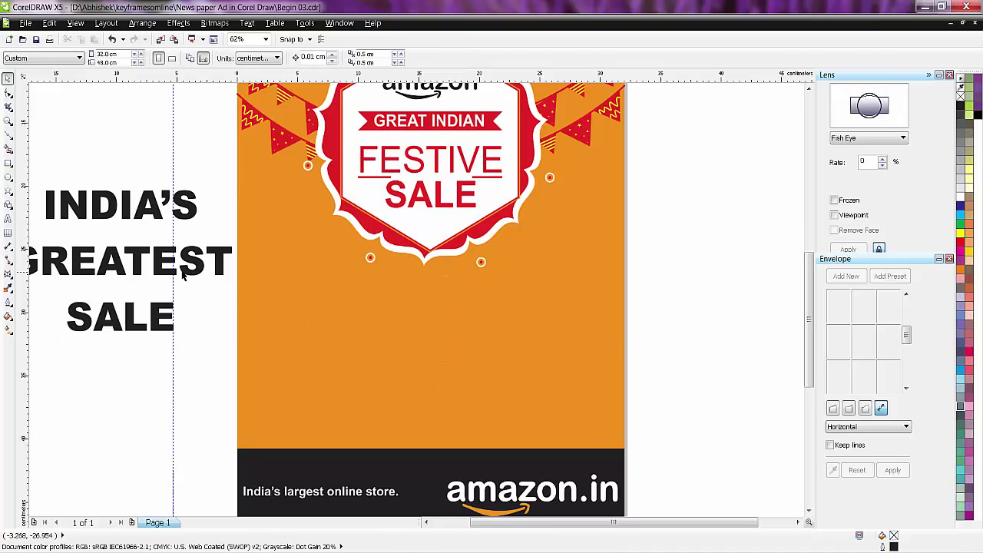
click(158, 269)
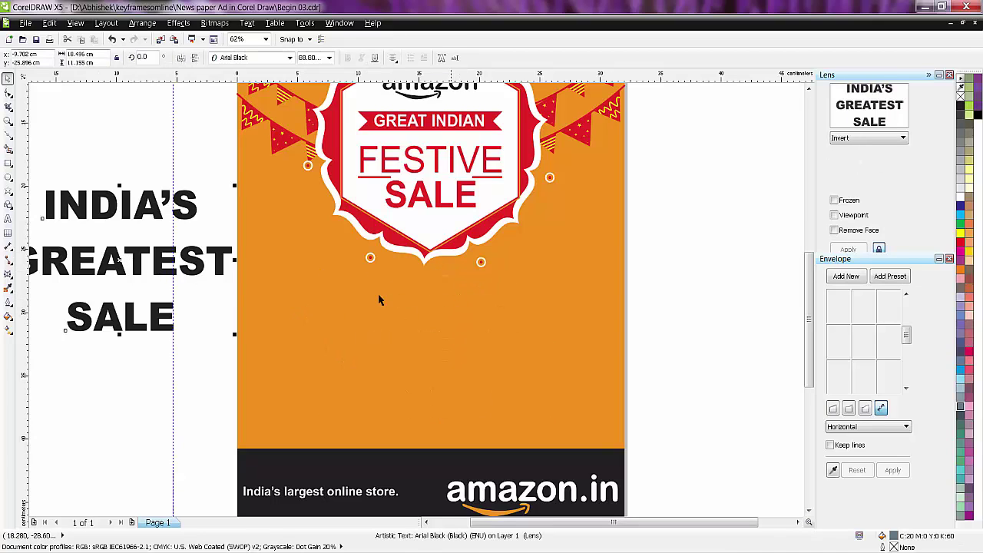
mouse_move(198, 261)
mouse_down()
mouse_move(467, 331)
mouse_move(461, 337)
mouse_up()
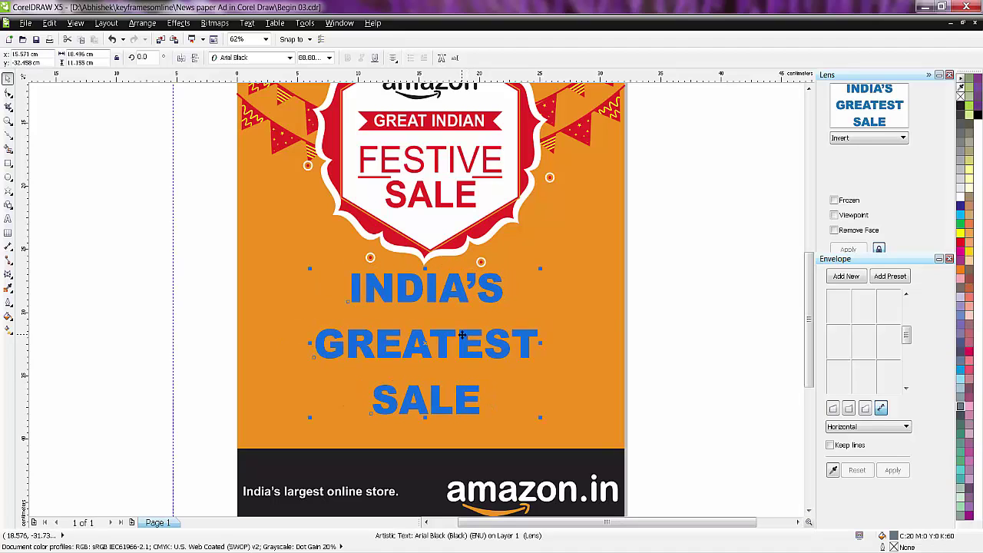
Set the headline to No Lens Effect and fill it solid black
click(879, 138)
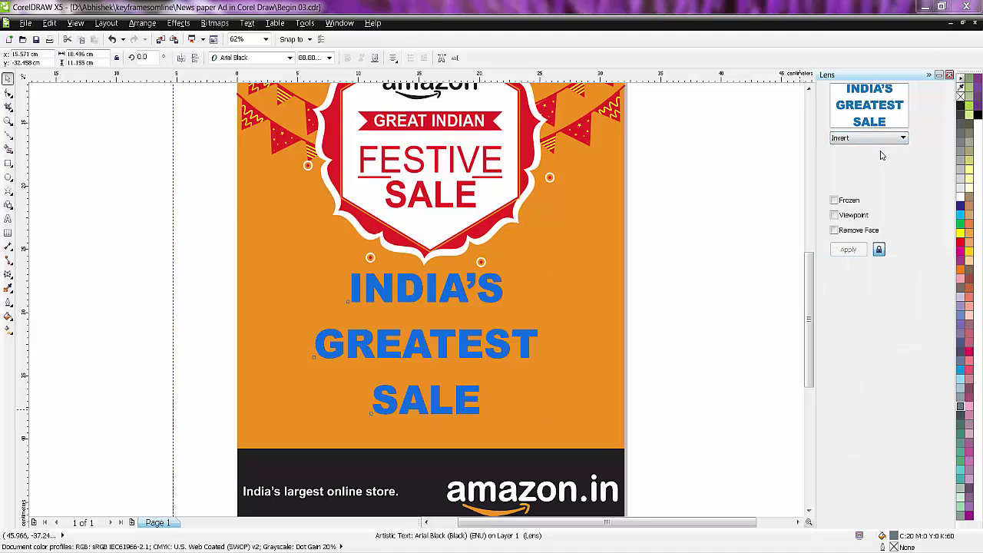
click(891, 139)
click(866, 149)
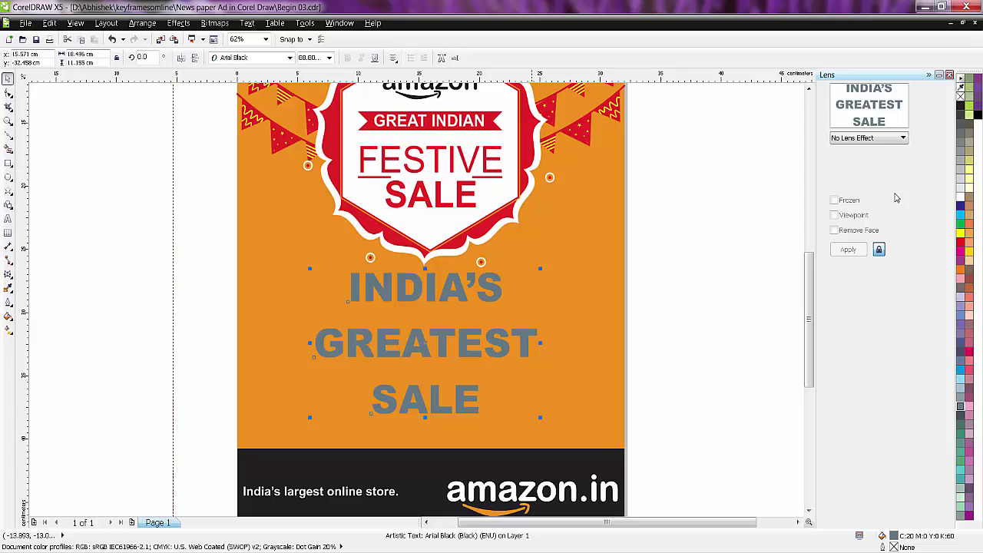
click(968, 114)
click(742, 228)
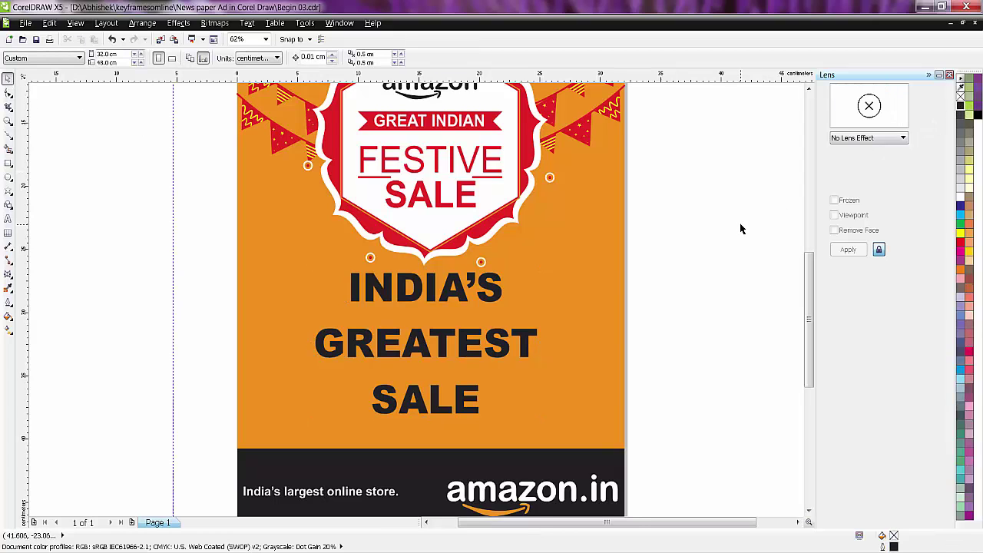
Bend the headline's top edge down with the Envelope tool, keeping no lens effect
click(500, 348)
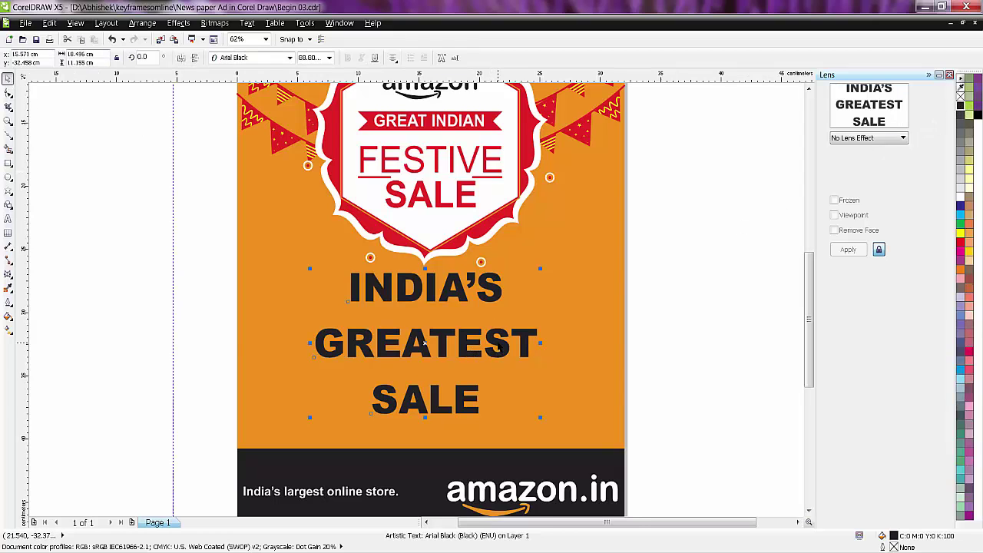
click(9, 276)
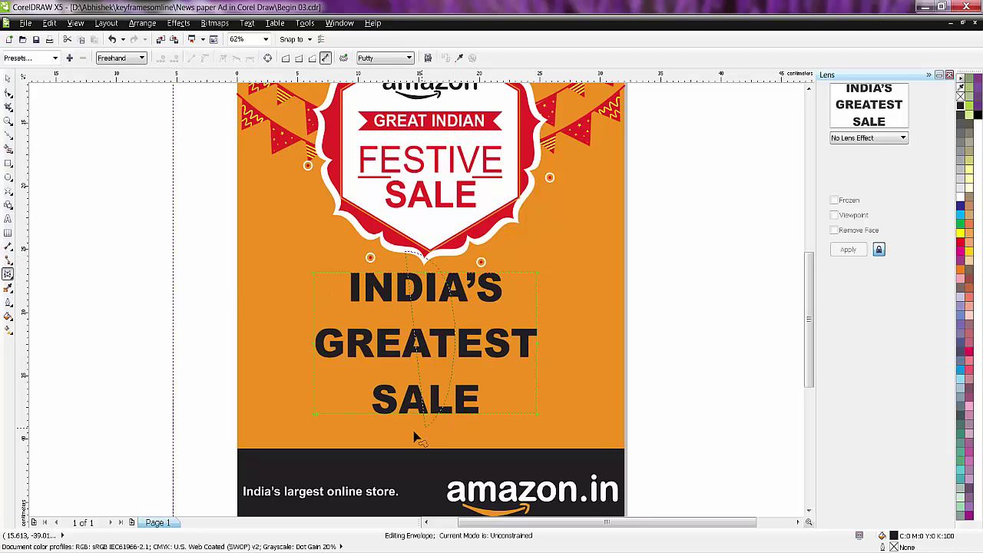
mouse_move(428, 275)
mouse_down()
mouse_move(434, 311)
mouse_move(428, 290)
mouse_up()
click(860, 138)
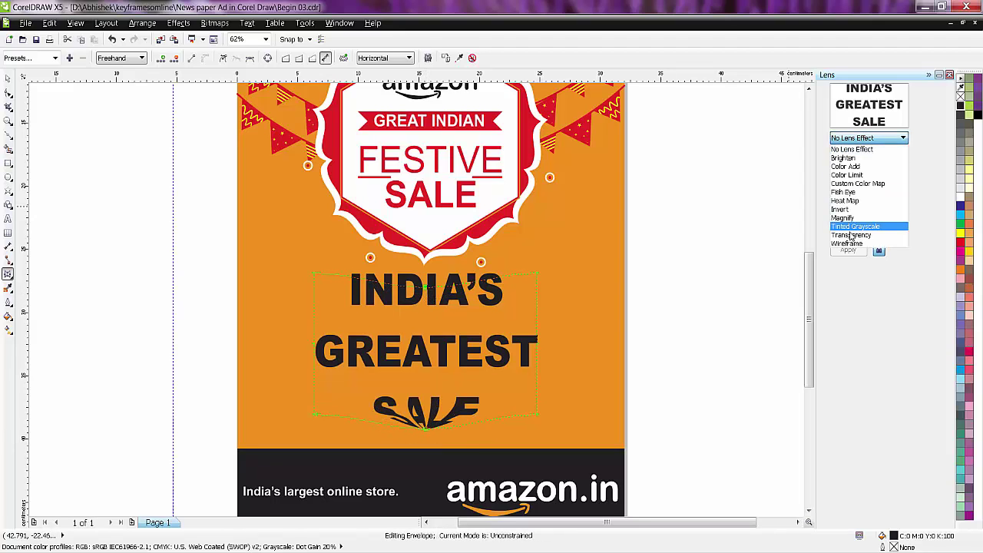
click(853, 149)
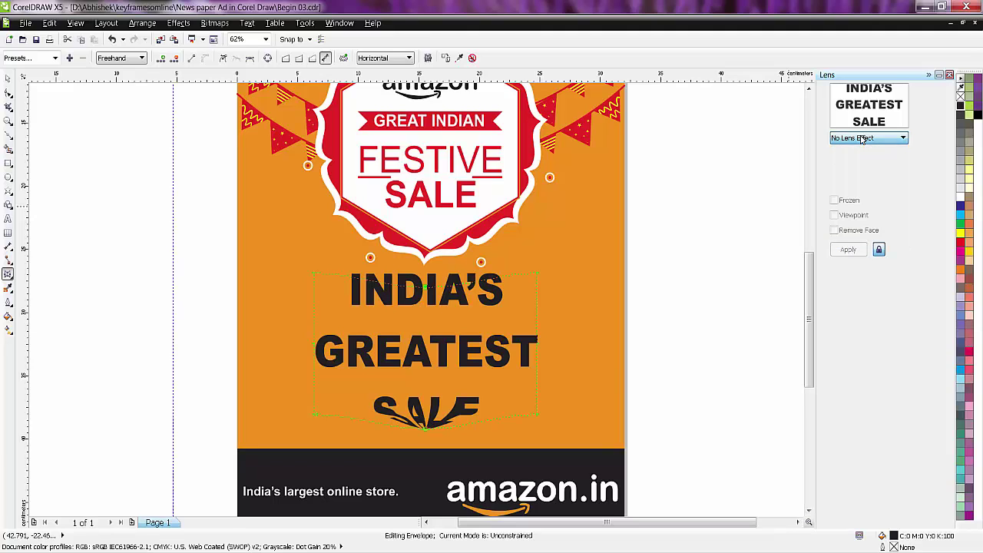
click(6, 79)
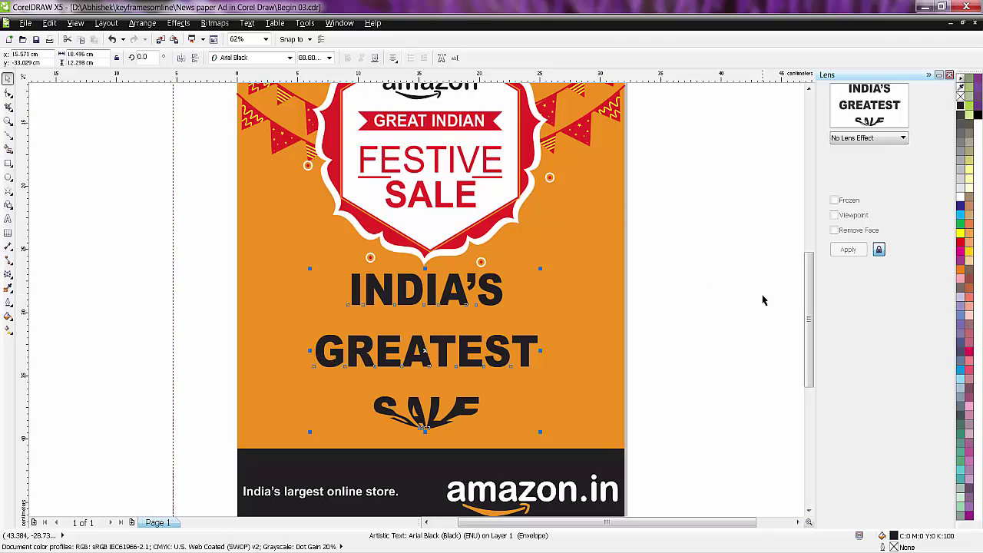
click(949, 75)
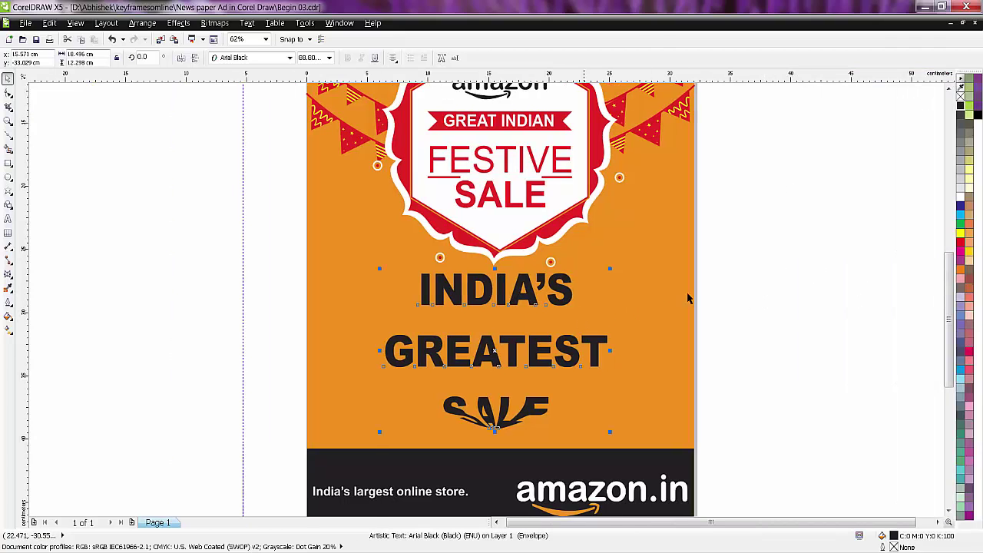
click(751, 286)
Clear the envelope distortion from the headline via Effects > Clear Envelope
click(572, 299)
click(247, 23)
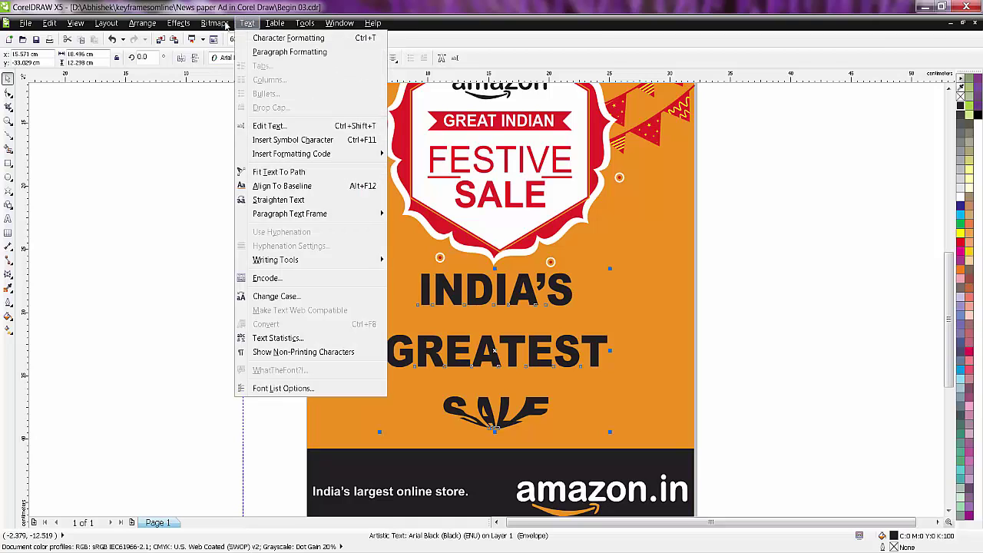
click(224, 25)
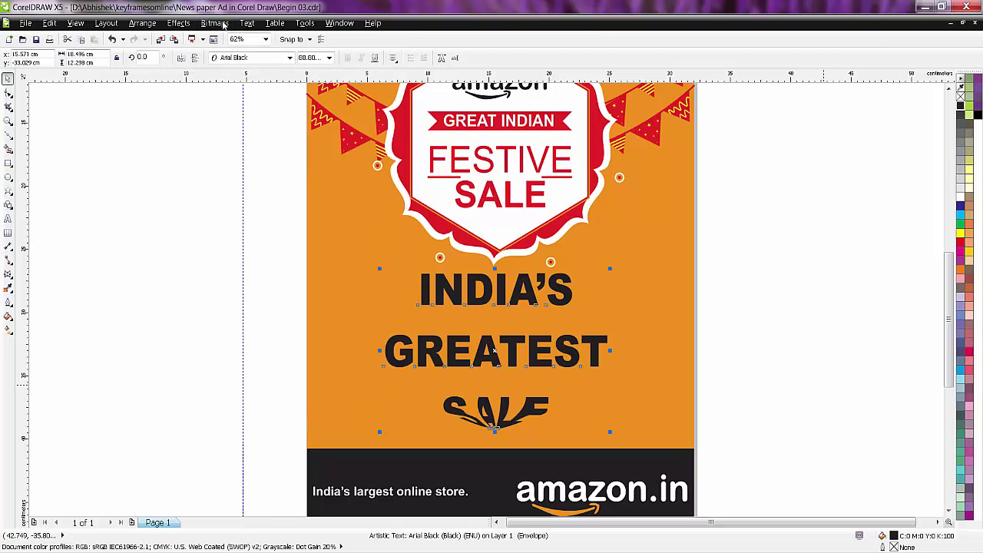
click(178, 23)
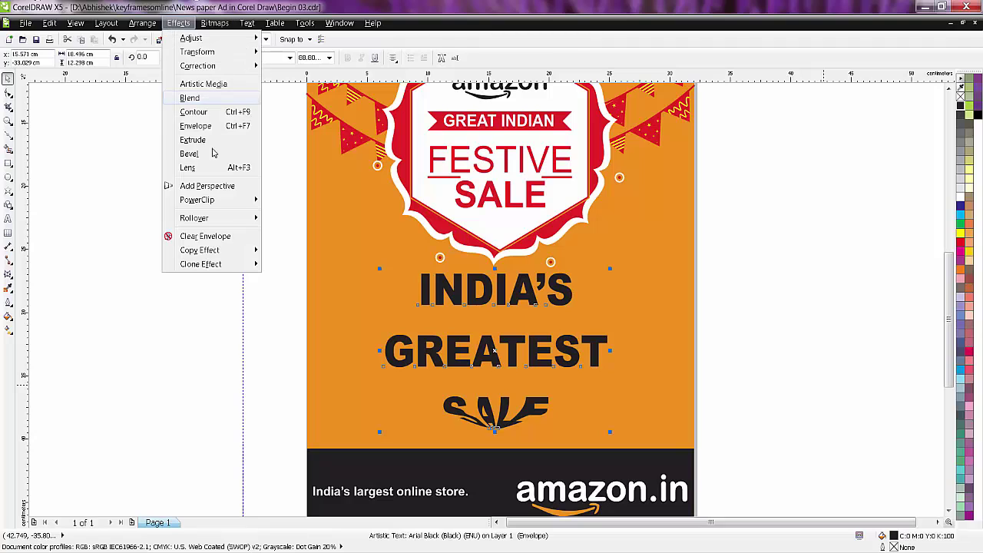
click(197, 234)
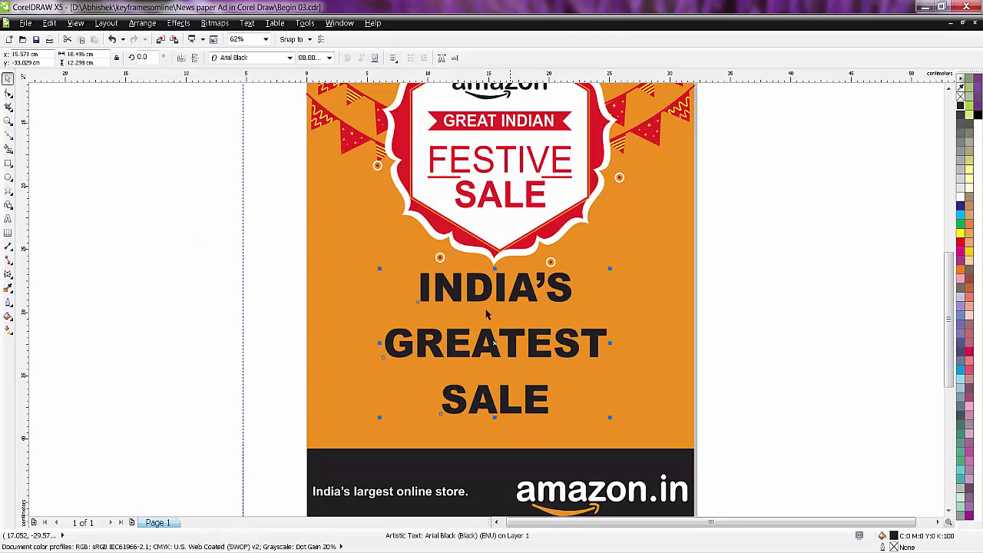
click(127, 154)
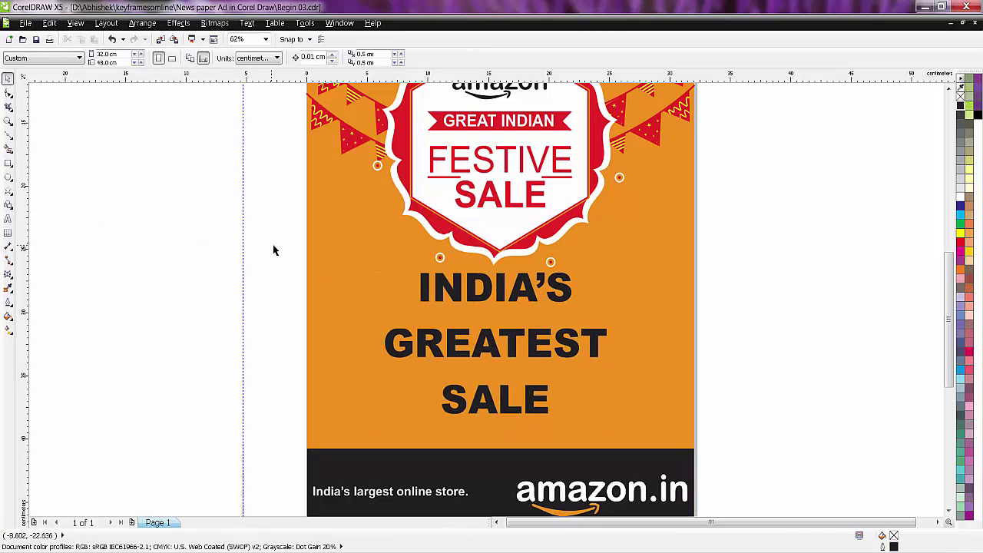
Reapply an envelope, pulling the headline's top and bottom edges down into gentle curves
click(490, 300)
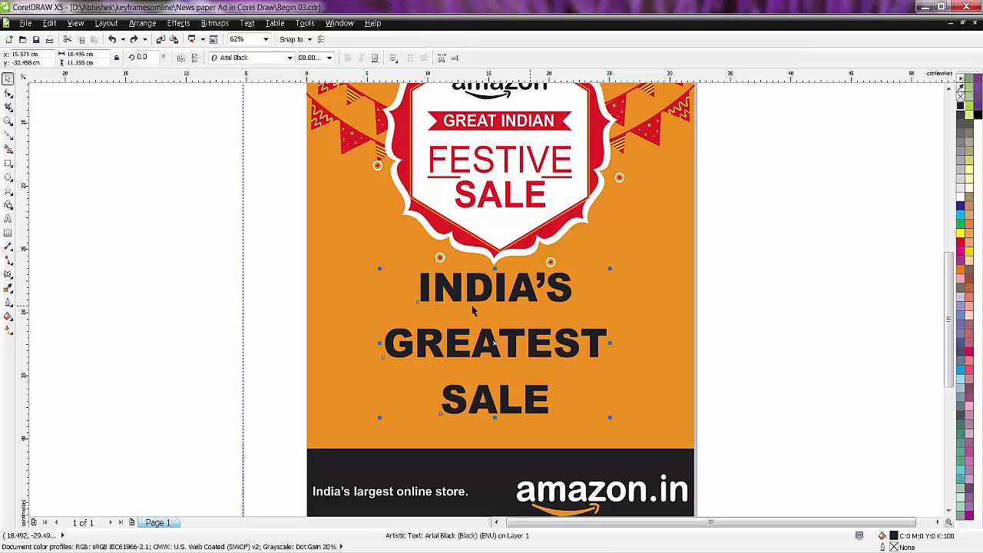
click(8, 274)
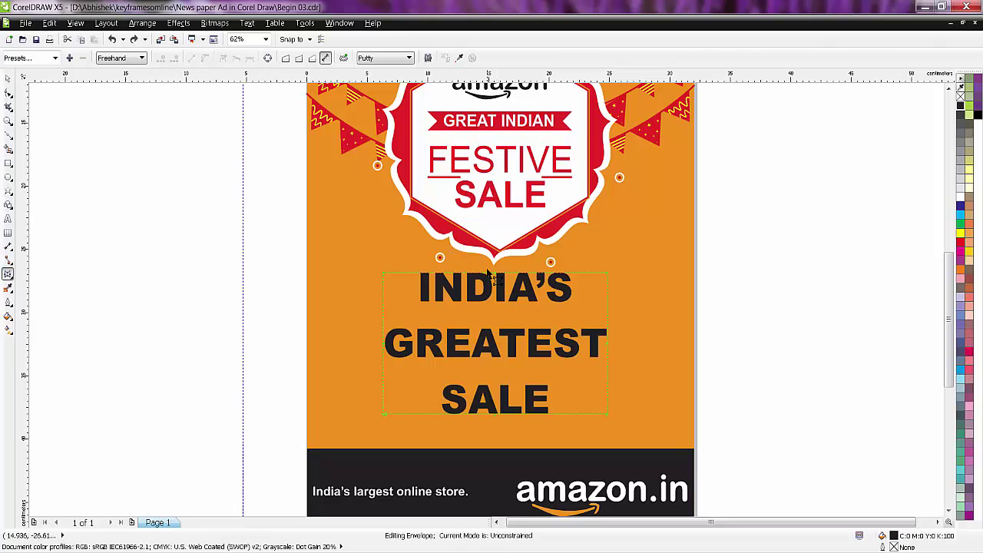
drag(489, 273, 495, 279)
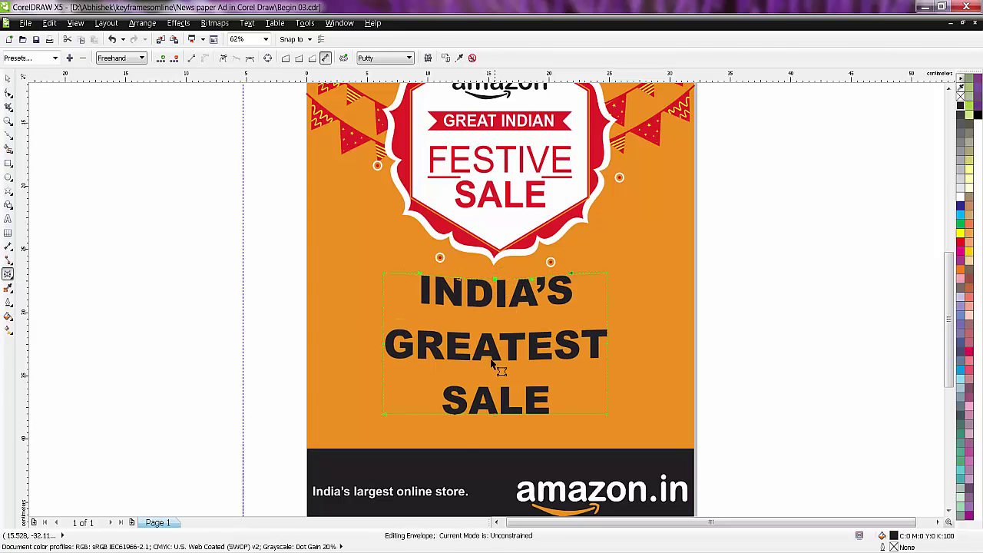
drag(496, 415, 495, 425)
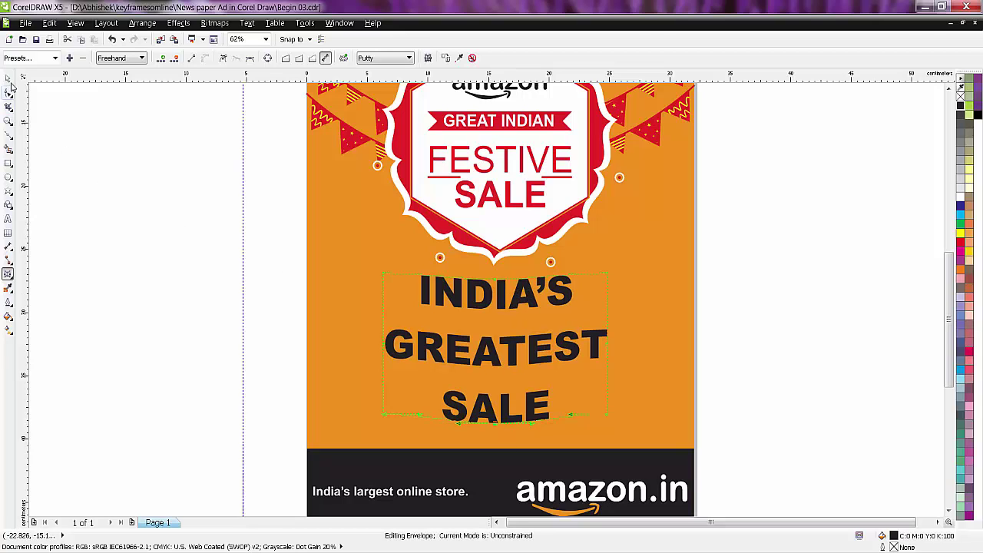
click(8, 79)
click(756, 334)
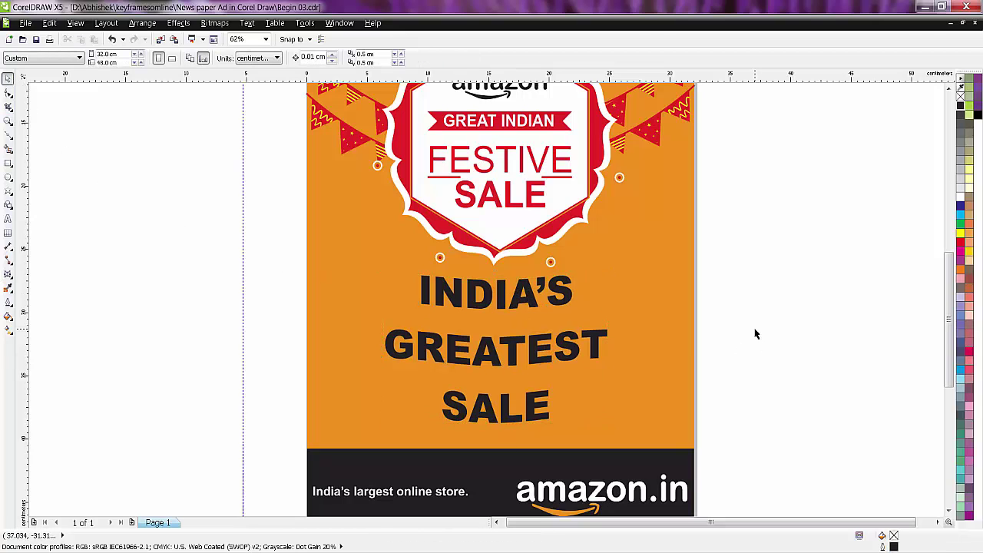
Centre the headline horizontally on the orange background with Align and Distribute
click(573, 360)
shift+click(651, 338)
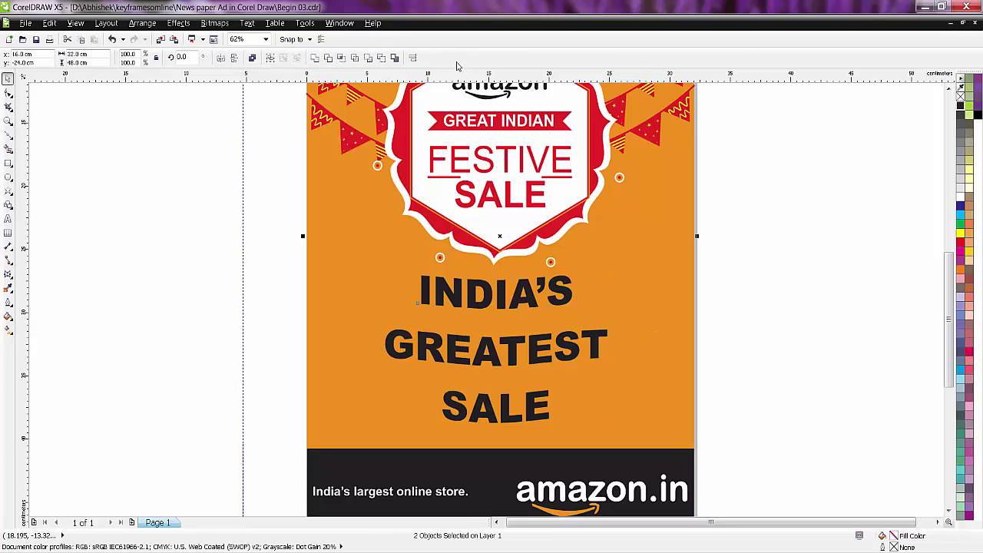
click(413, 58)
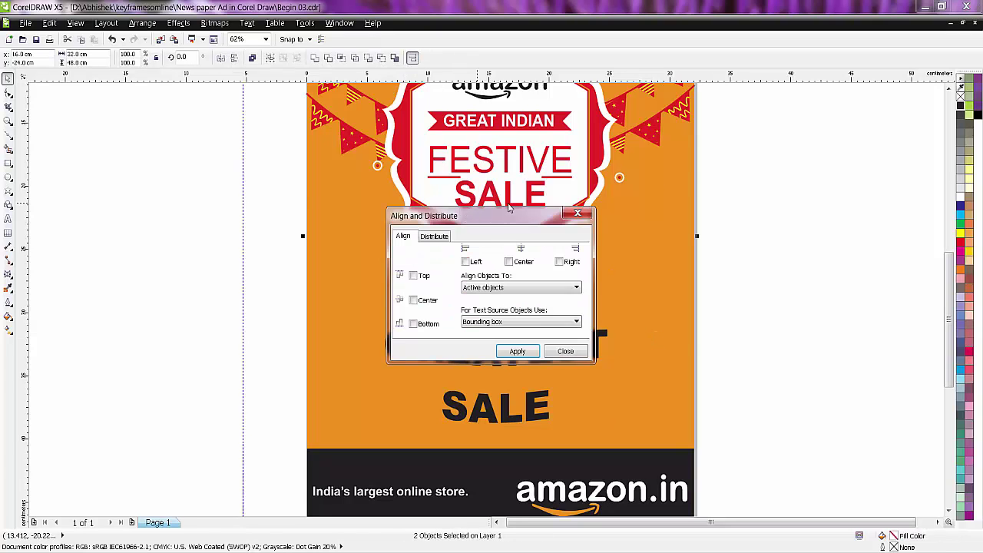
drag(461, 216, 656, 189)
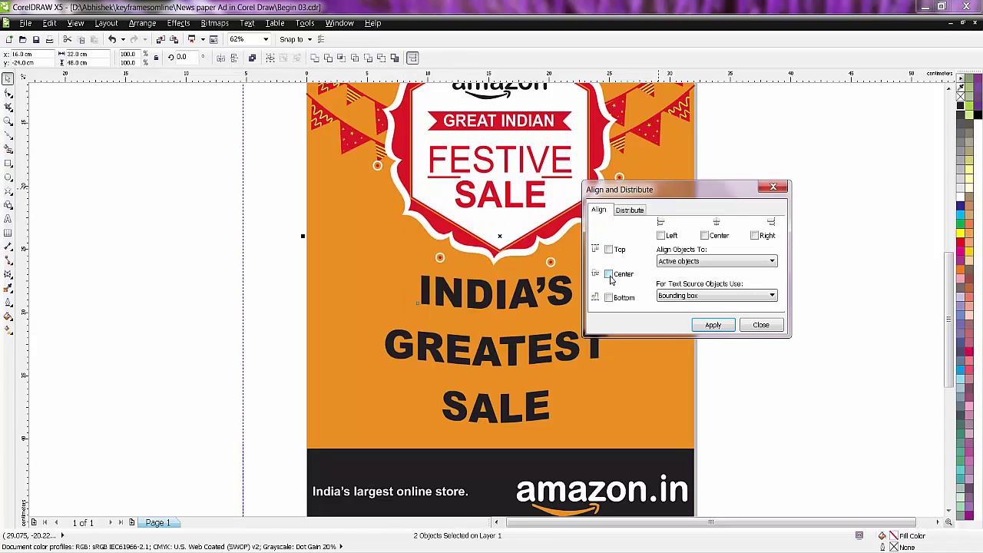
click(714, 325)
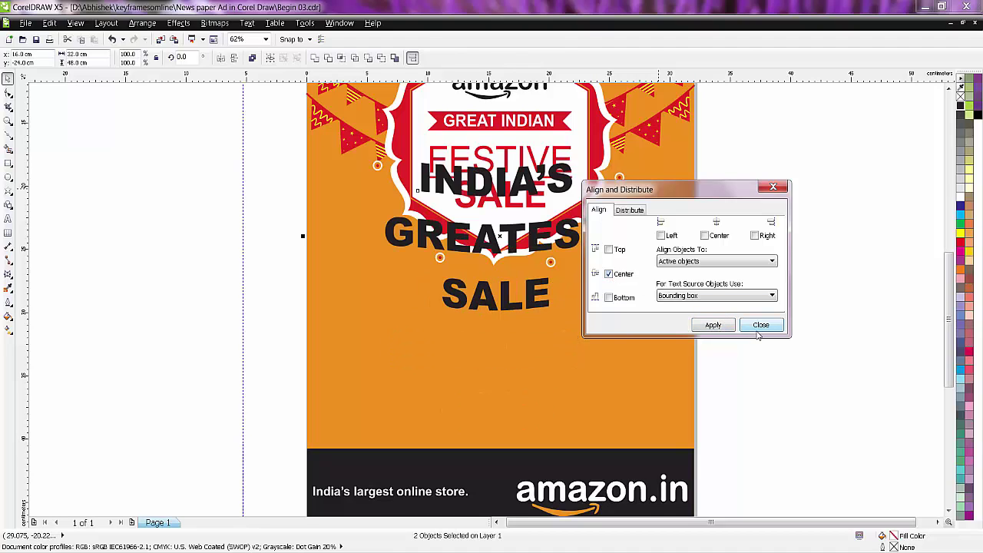
click(704, 235)
click(712, 325)
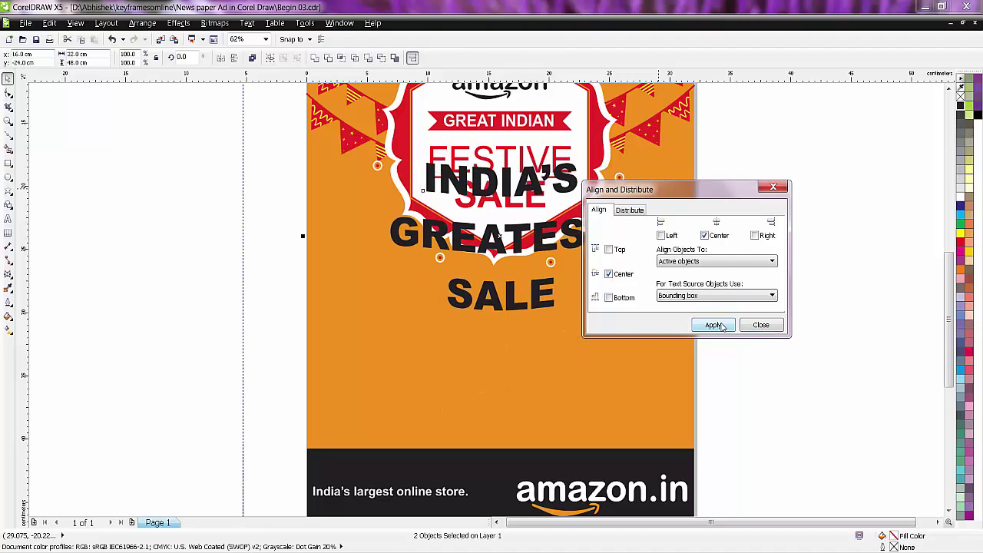
click(760, 326)
key(Escape)
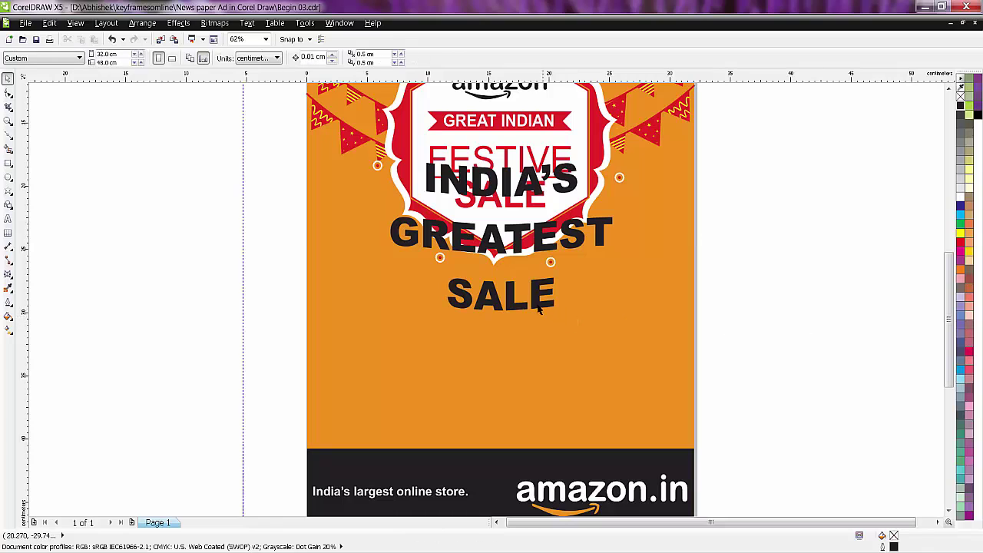
Move the centred headline back down so it sits below the badge
click(538, 308)
drag(499, 235, 500, 353)
click(891, 291)
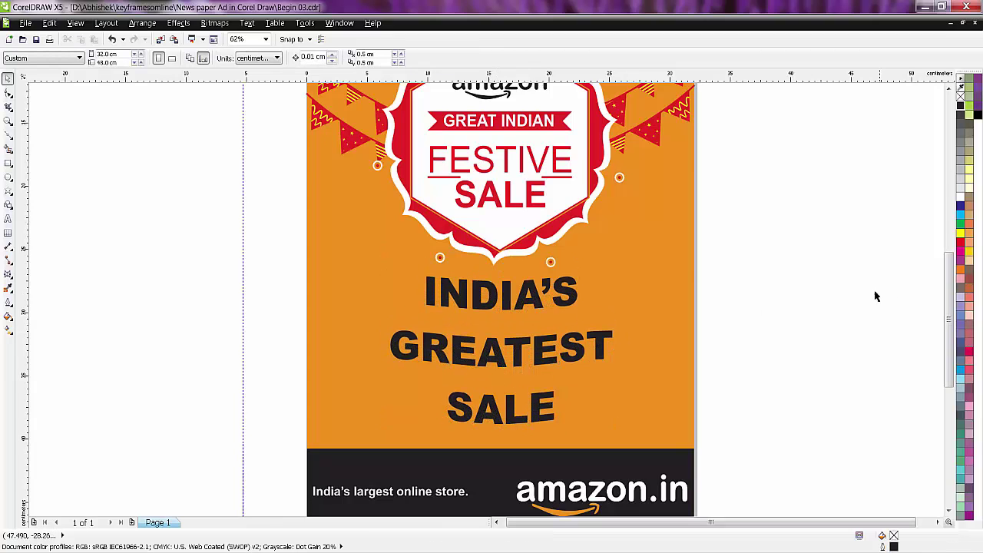
scroll(699, 269, down, 2)
drag(945, 314, 944, 292)
scroll(777, 306, up, 2)
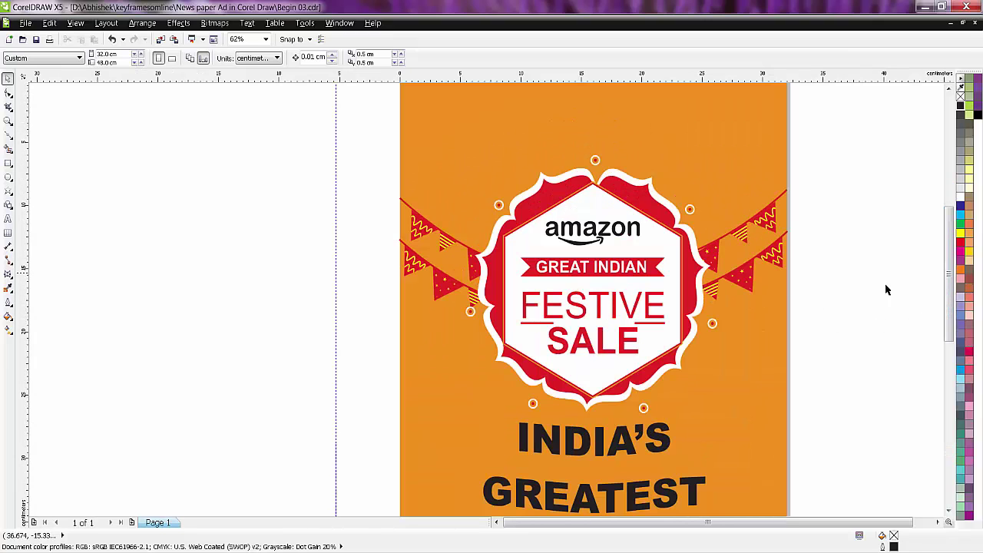
Drag a copy of the headline to the poster's top and clear its envelope
scroll(881, 333, down, 2)
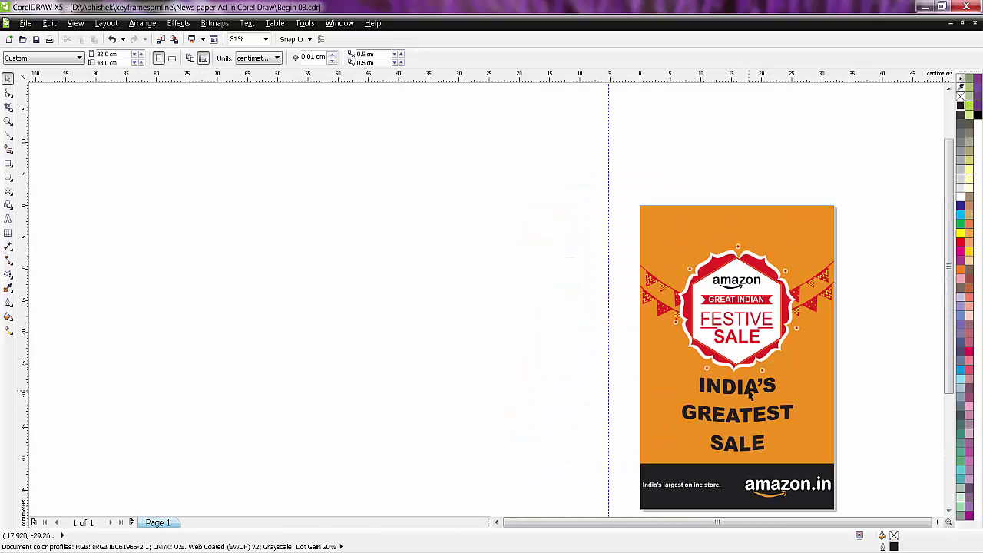
click(745, 394)
drag(734, 417, 731, 254)
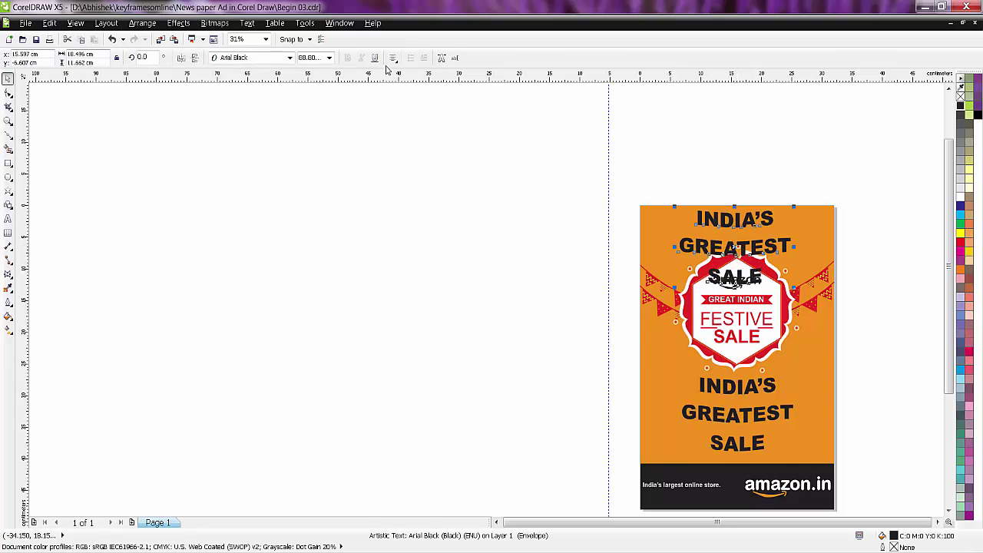
click(179, 23)
click(208, 236)
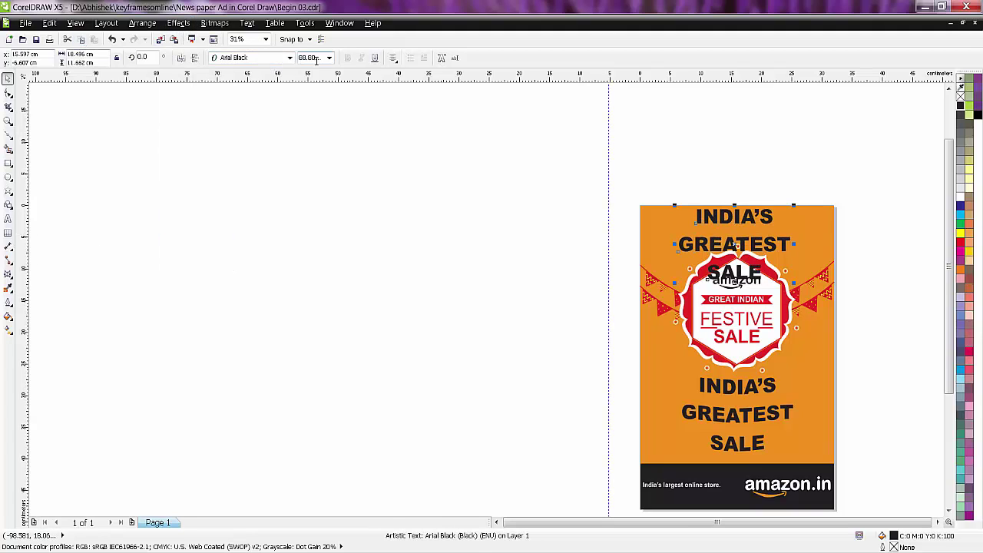
Set the top copy to Arial Rounded MT Bold at 36 pt
click(289, 58)
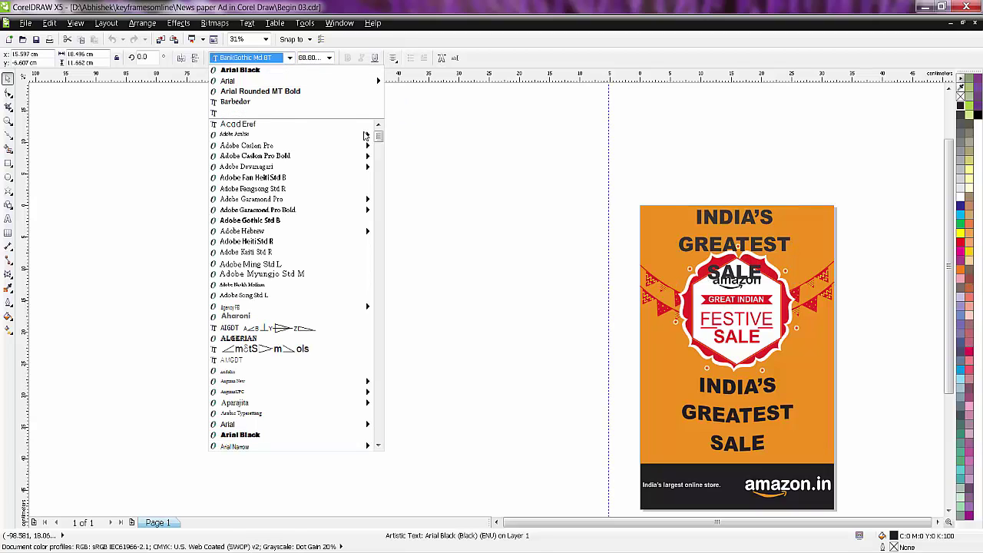
click(268, 92)
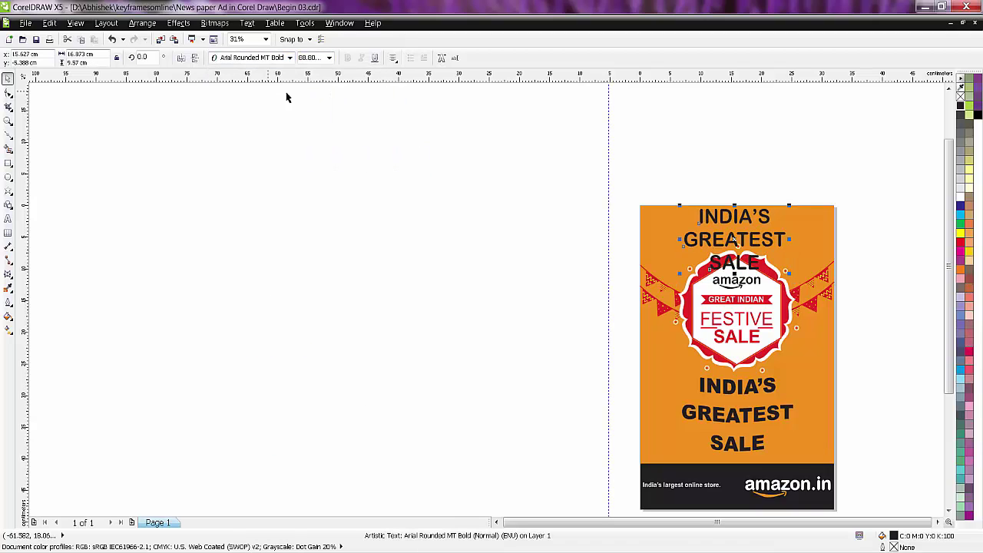
click(329, 57)
click(315, 189)
Resize the top text and nudge it to centre above the badge
scroll(687, 244, up, 2)
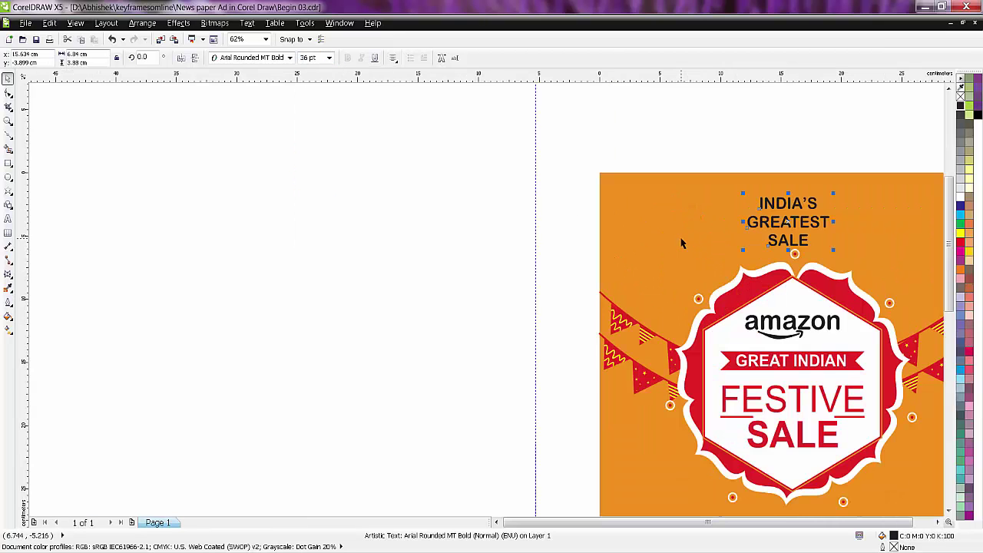
scroll(709, 248, up, 2)
scroll(709, 248, down, 2)
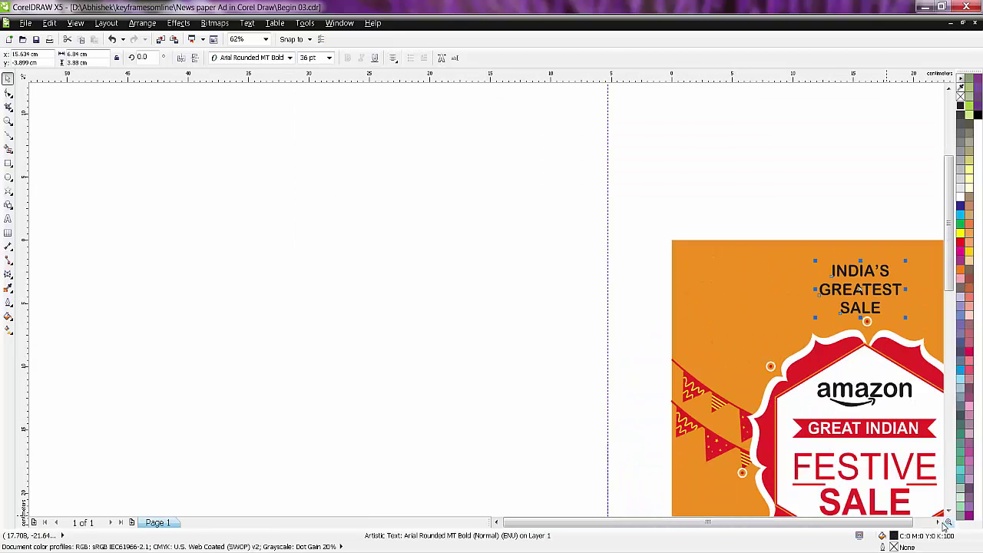
click(945, 522)
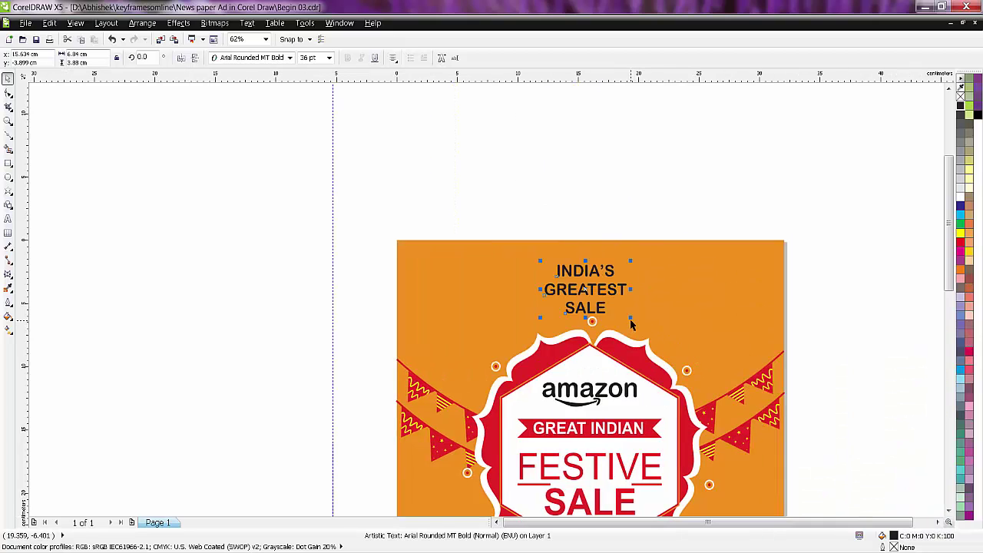
drag(630, 318, 643, 326)
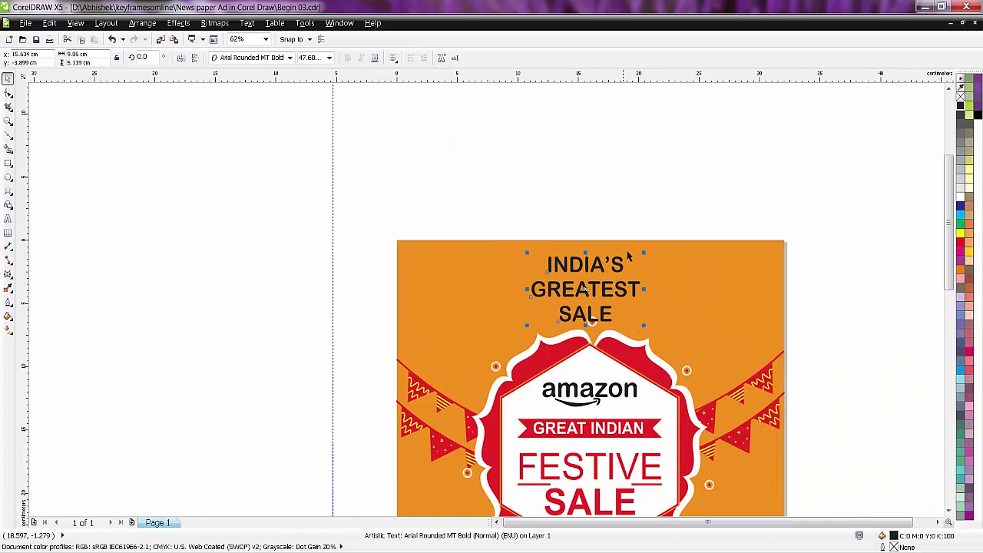
drag(643, 252, 635, 259)
drag(585, 288, 591, 285)
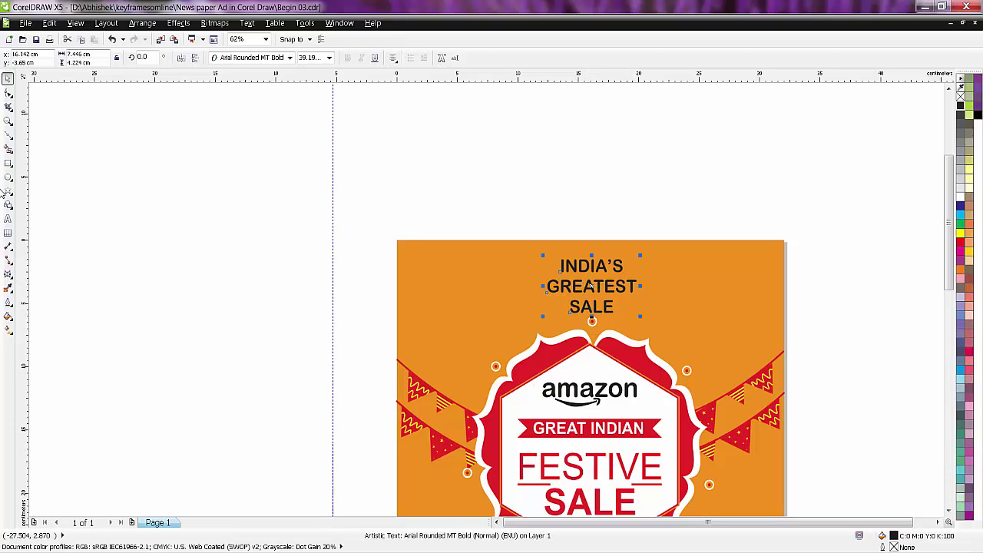
Retype the top text as 'OPEN TO GET' with 'GREAT DEALS' on a second line
key(F8)
drag(612, 309, 540, 260)
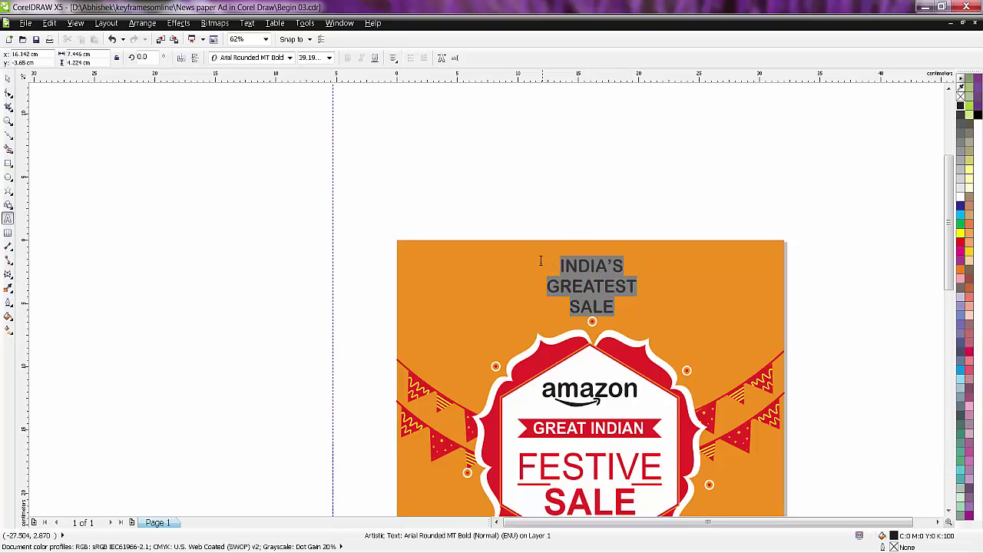
text(o)
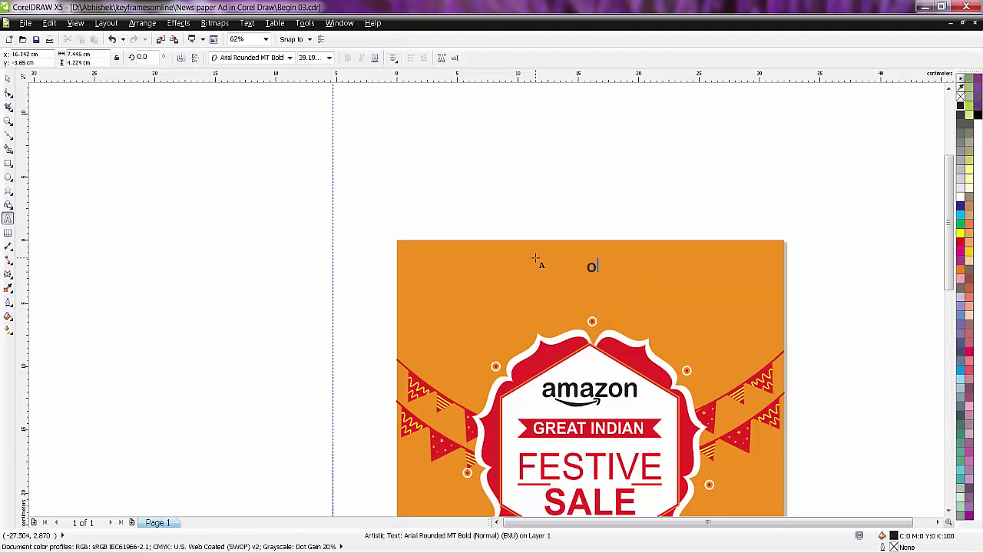
text(PEN)
key(BackSpace)
key(BackSpace)
key(BackSpace)
key(BackSpace)
text(OPEN TO GET)
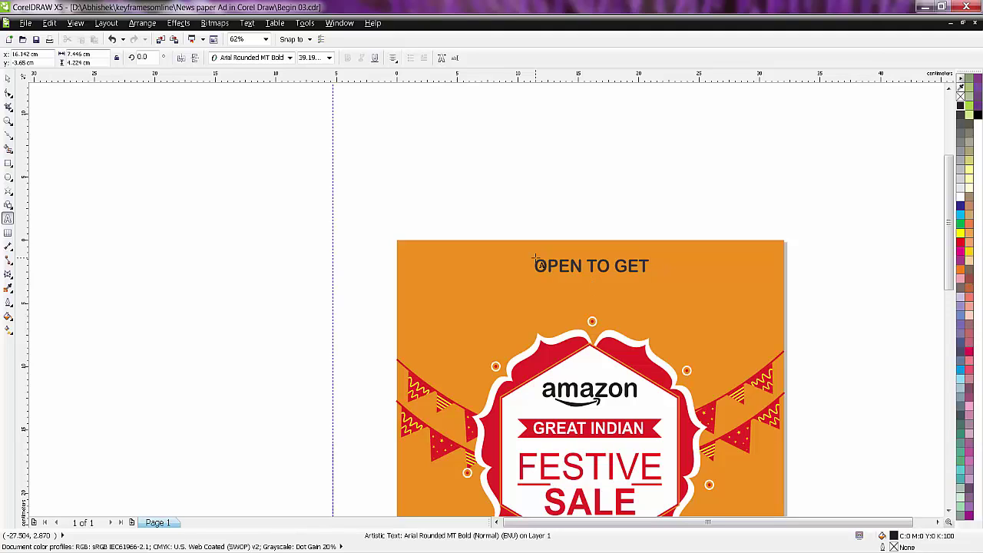
key(Return)
text(GREAT )
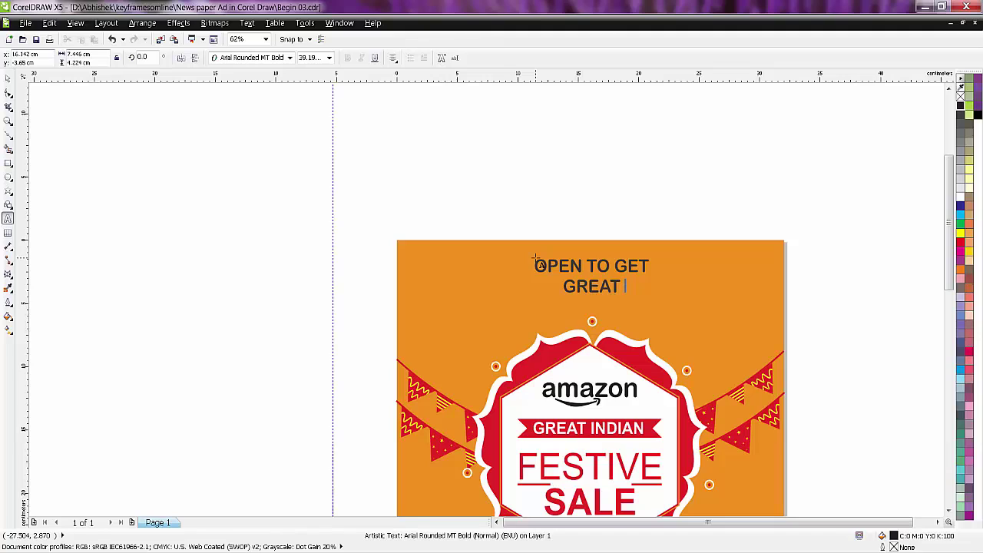
text(DEALS)
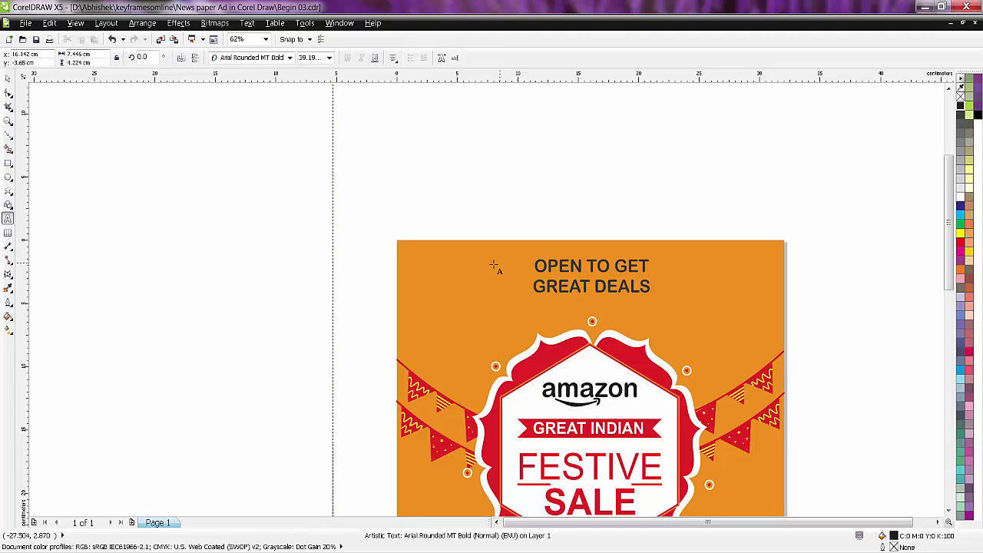
Enlarge the OPEN TO GET heading text to 72 pt
drag(647, 265, 527, 266)
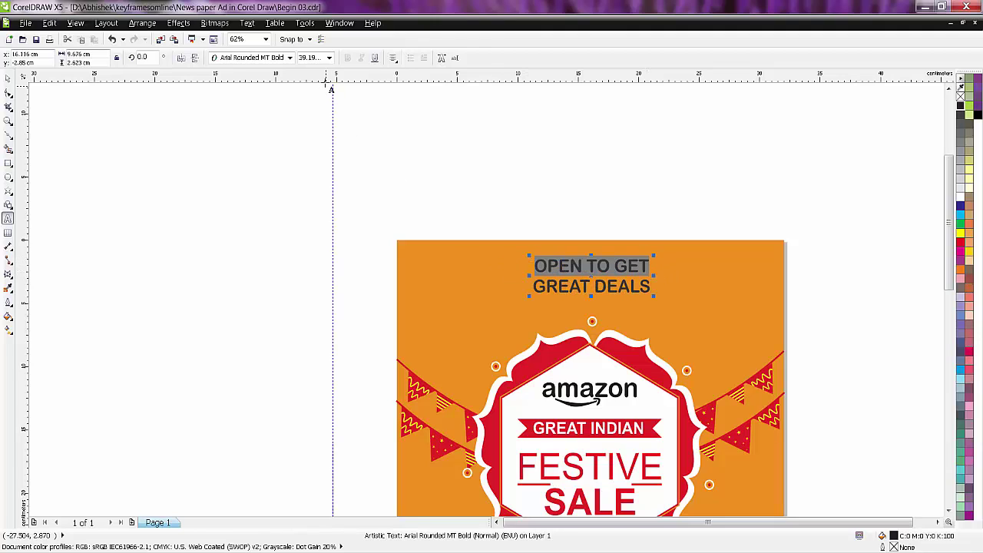
click(319, 57)
click(329, 58)
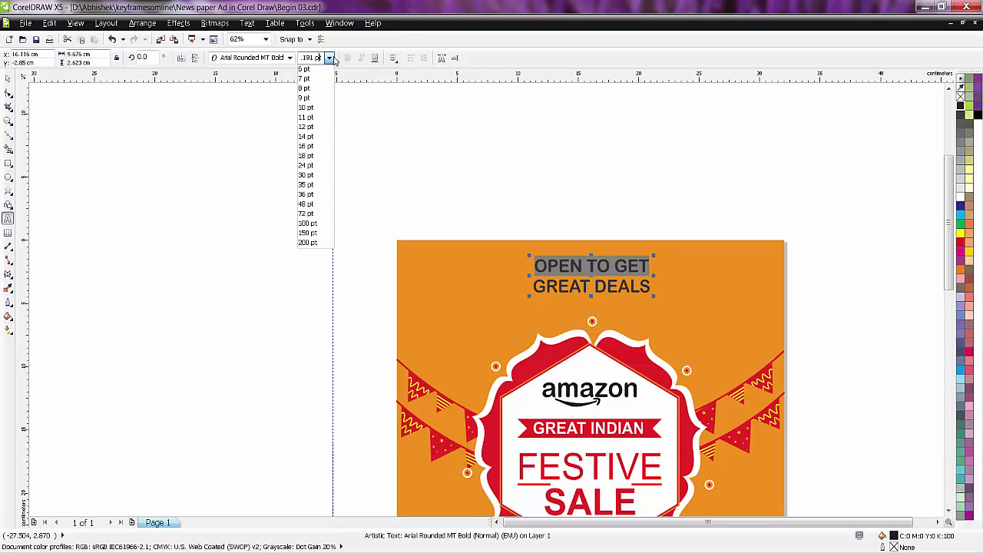
click(309, 195)
click(329, 58)
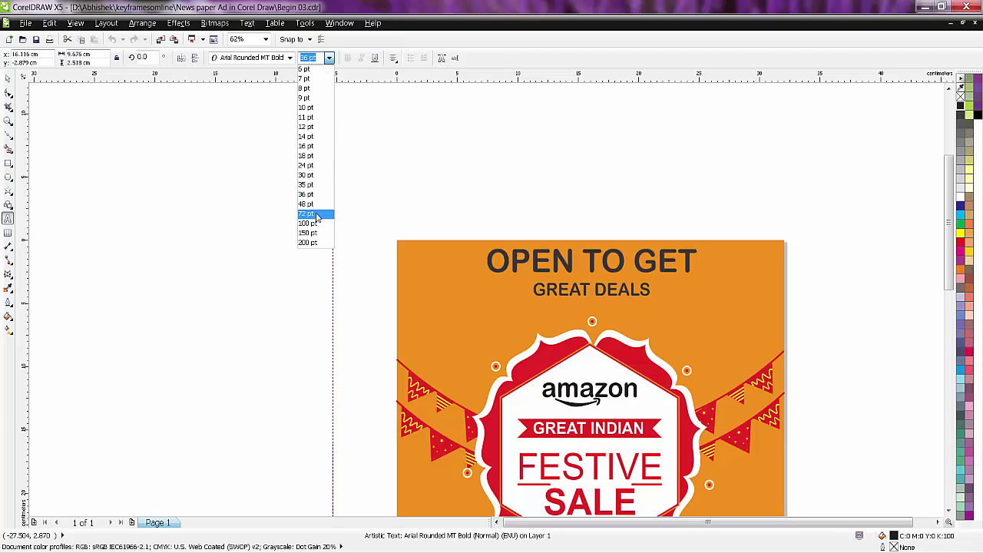
click(314, 213)
click(8, 77)
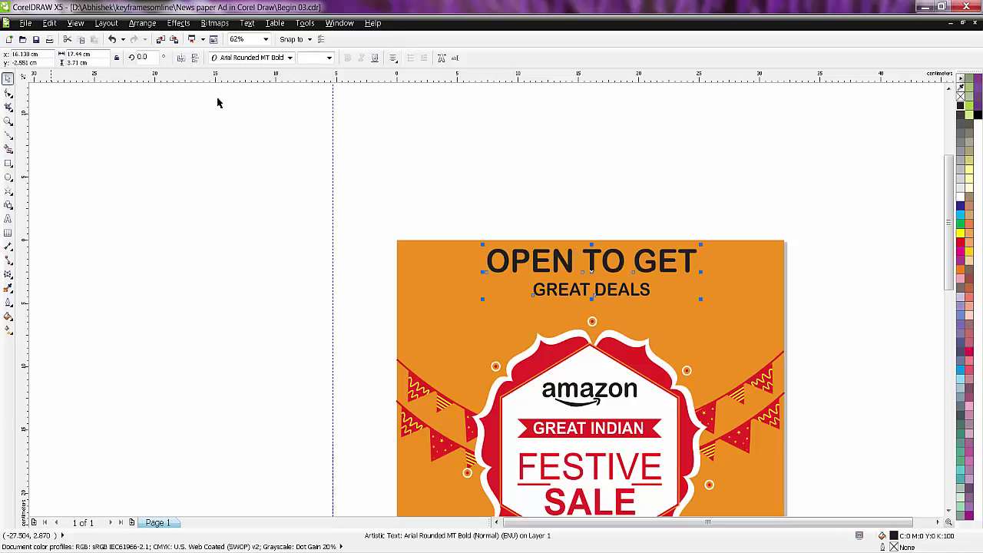
Set the heading in bold Arial and move it slightly lower on the poster
click(291, 59)
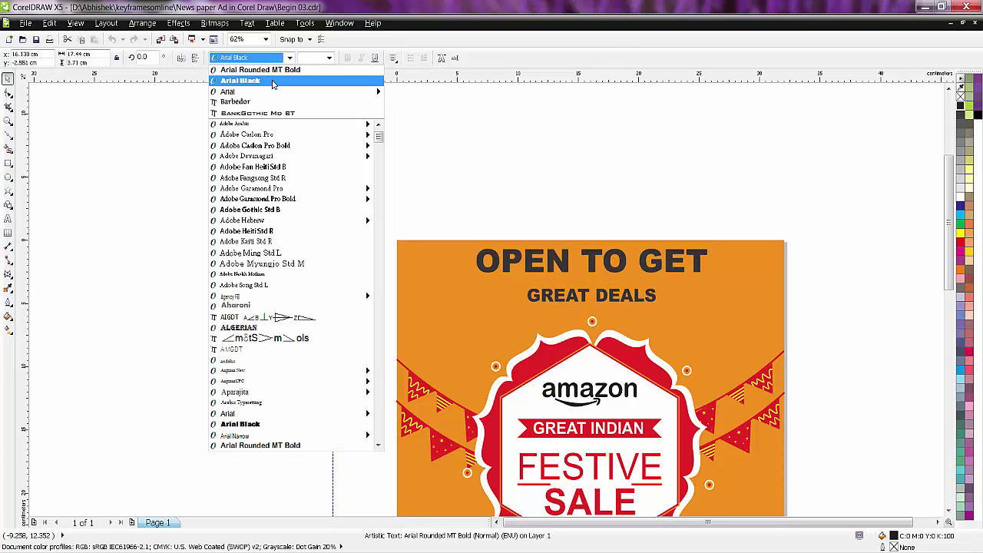
click(274, 82)
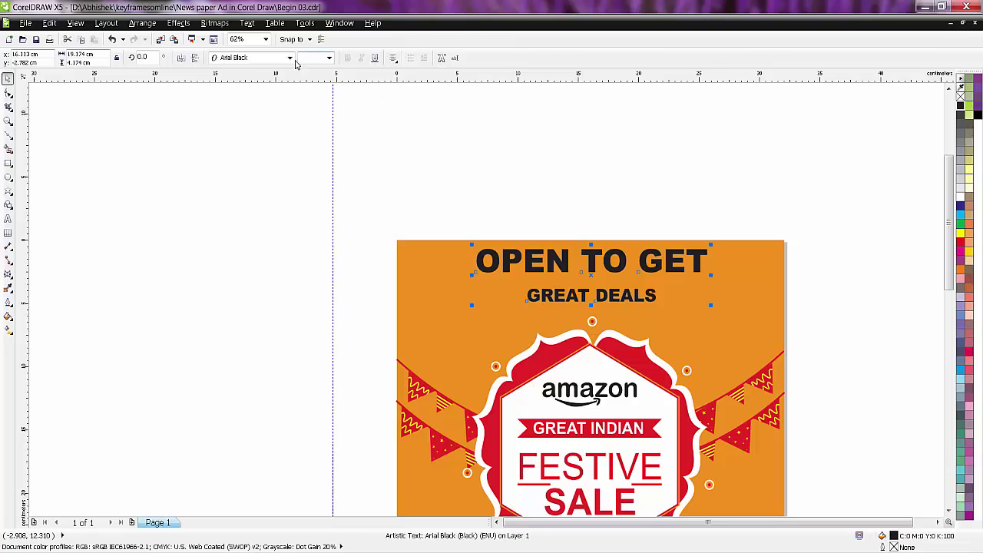
click(291, 58)
mouse_move(227, 91)
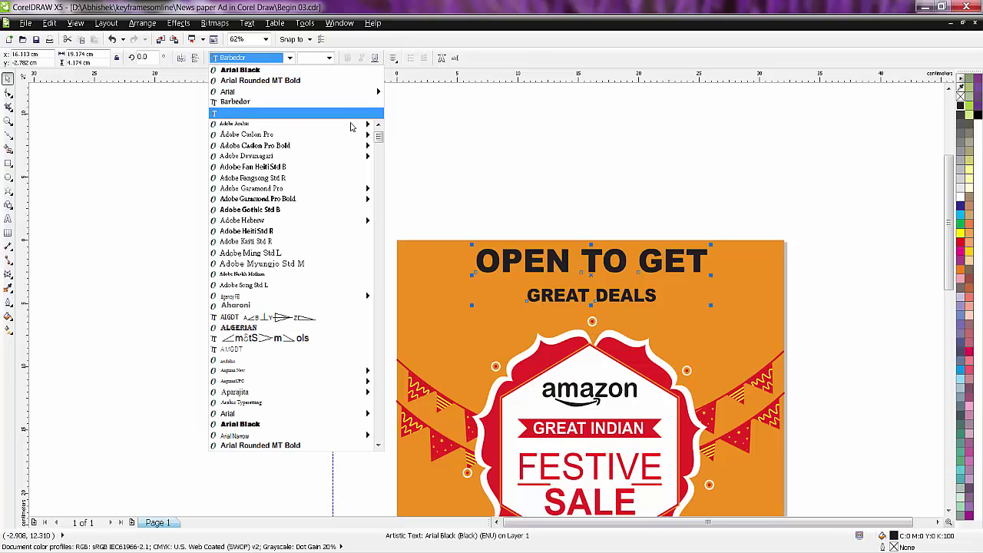
click(256, 94)
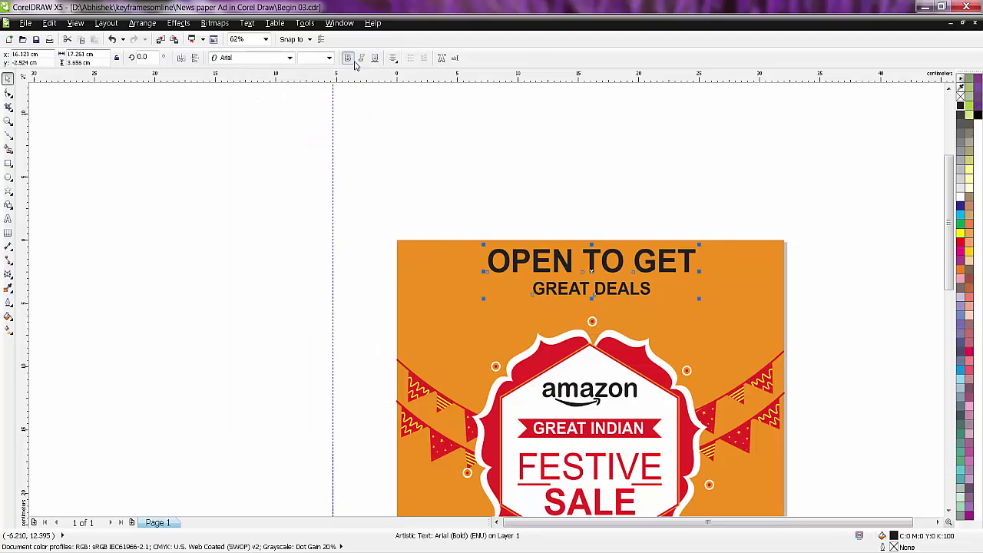
click(519, 188)
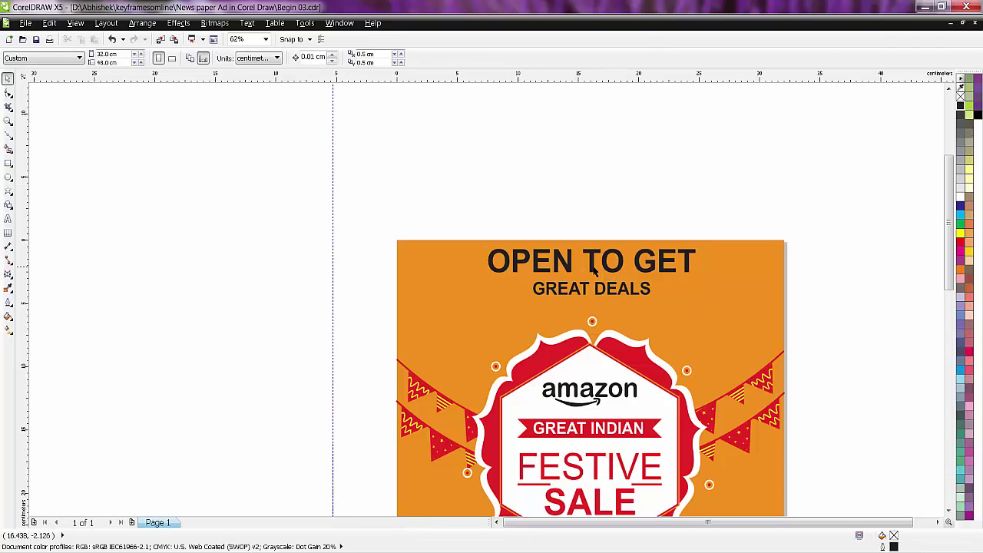
drag(590, 275, 592, 286)
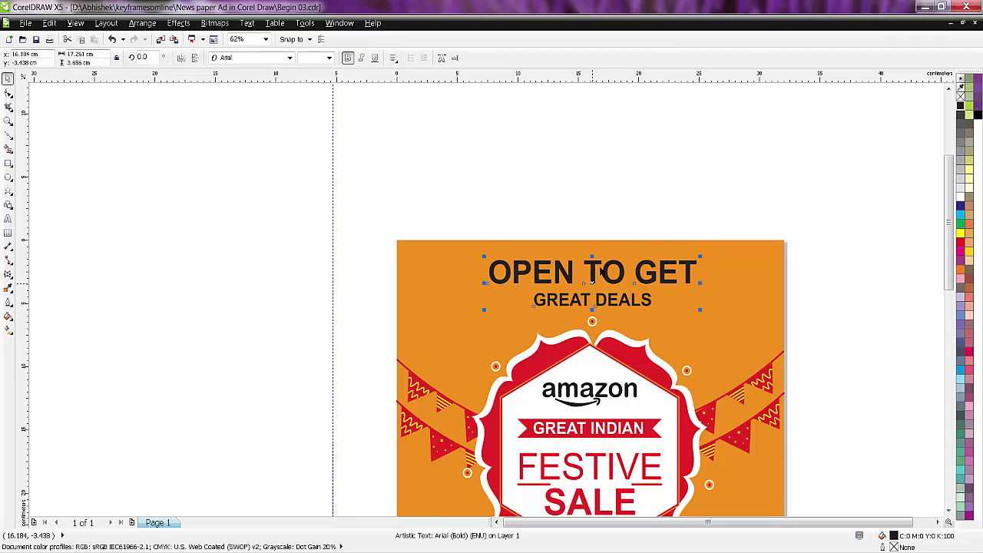
click(609, 158)
Make a tilted, rotated copy of the right bunting group
scroll(461, 206, up, 2)
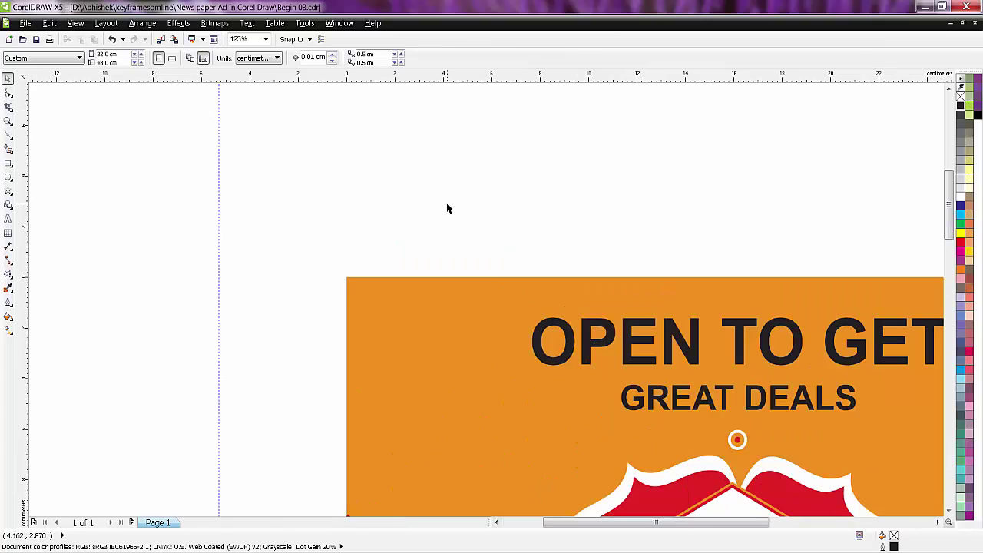
scroll(645, 272, down, 2)
drag(741, 525, 781, 535)
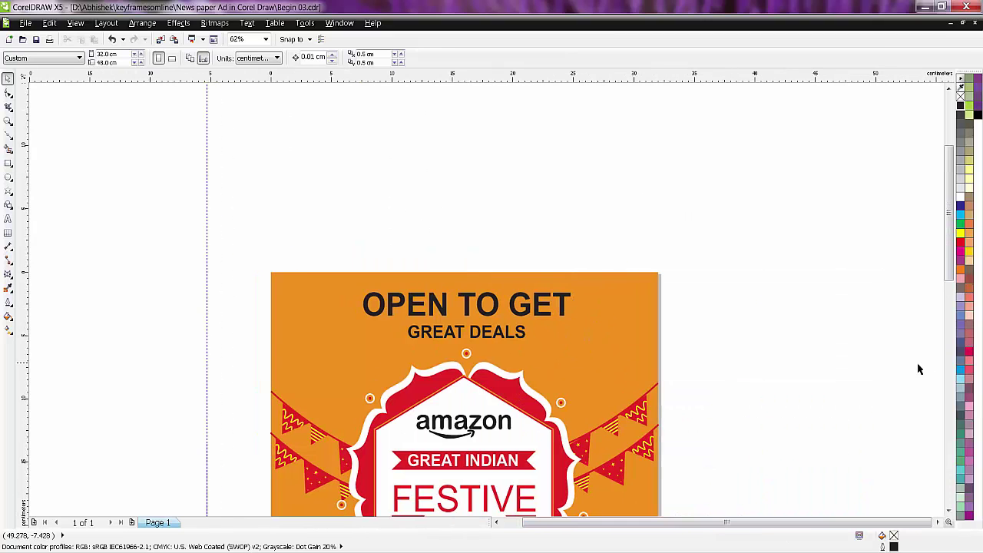
scroll(949, 231, down, 2)
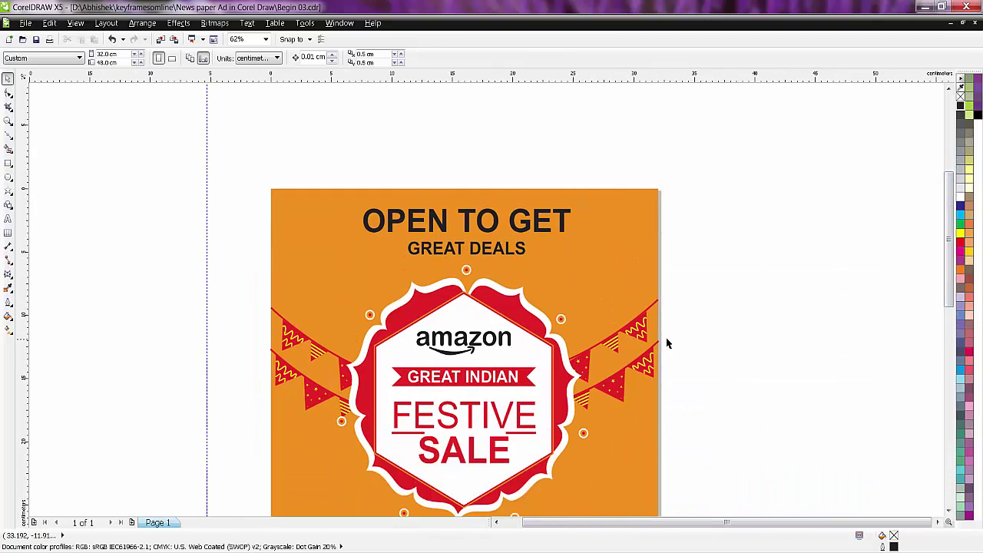
click(630, 331)
click(639, 328)
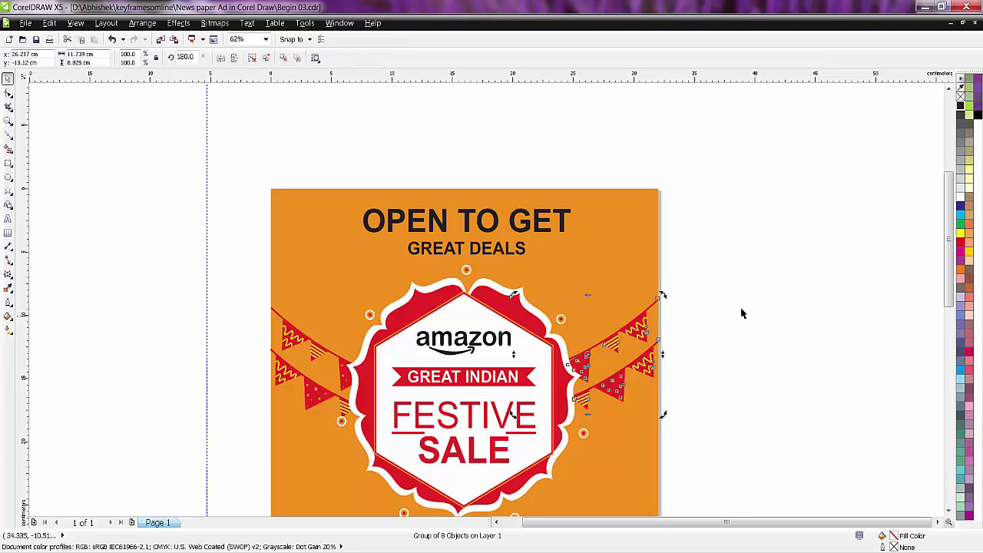
drag(662, 295, 640, 244)
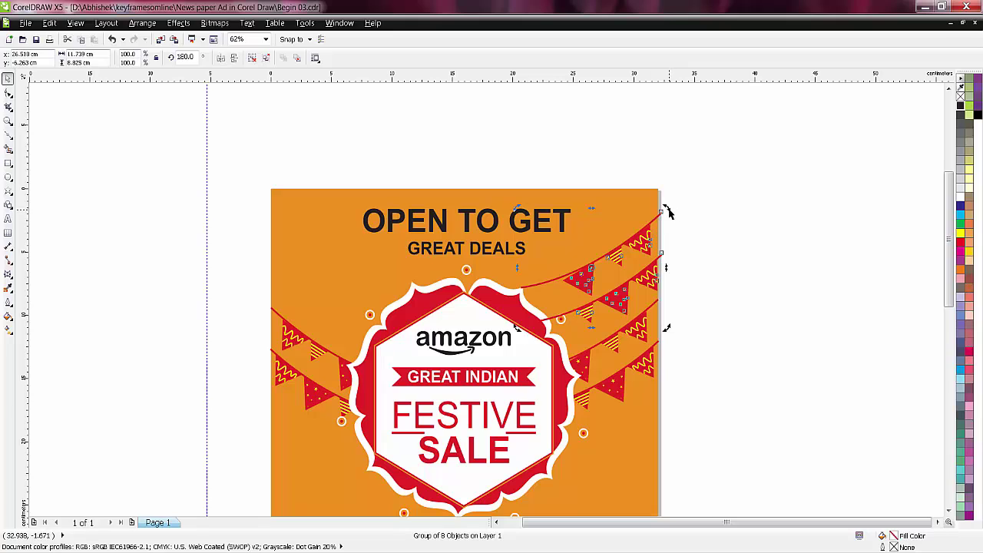
mouse_move(668, 213)
mouse_down()
mouse_move(671, 305)
mouse_move(591, 227)
mouse_move(623, 203)
mouse_up()
key(Escape)
Move the rotated bunting copy into the poster's top-right corner
click(622, 261)
drag(581, 269, 632, 189)
click(717, 179)
click(669, 238)
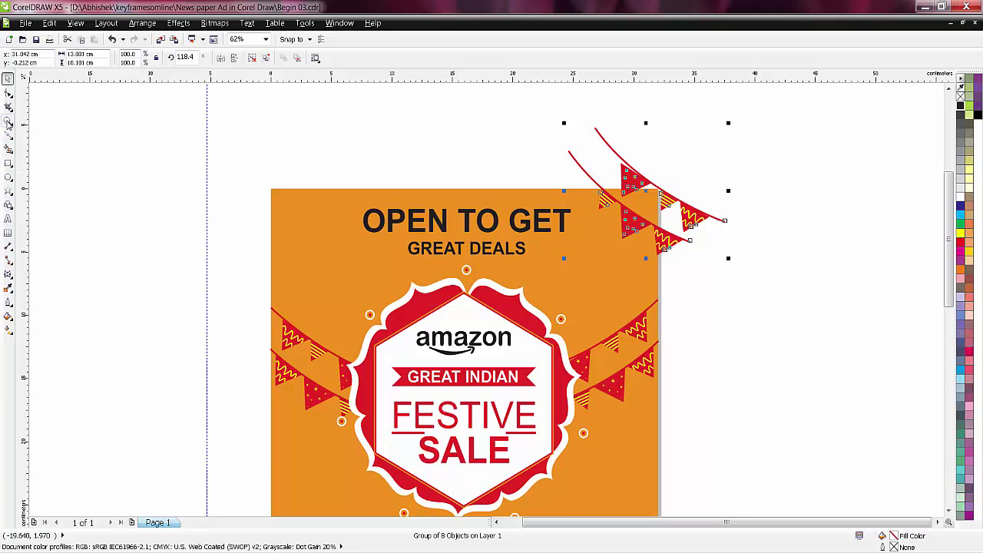
Crop the top-right bunting so it is trimmed flush at the page edge
click(8, 107)
drag(272, 189, 659, 370)
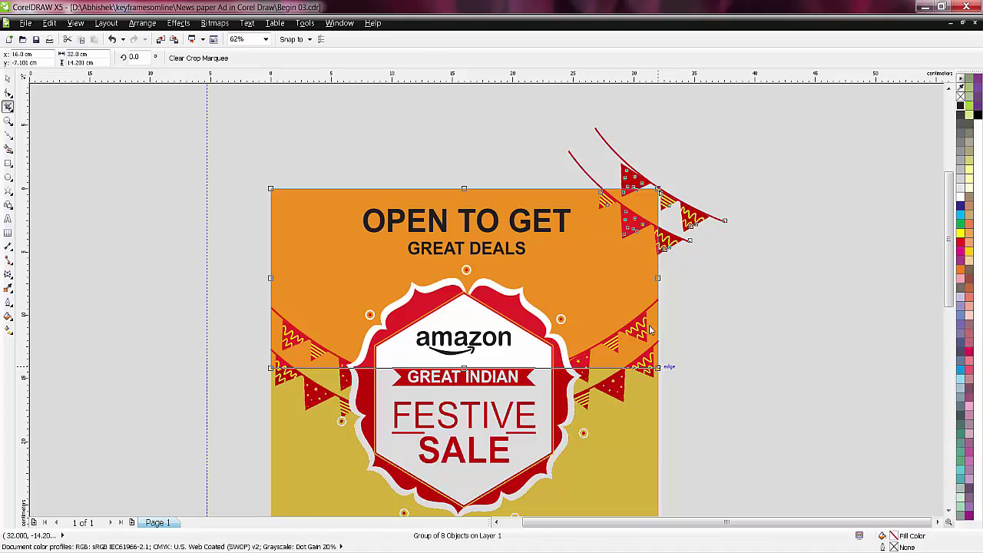
double_click(626, 243)
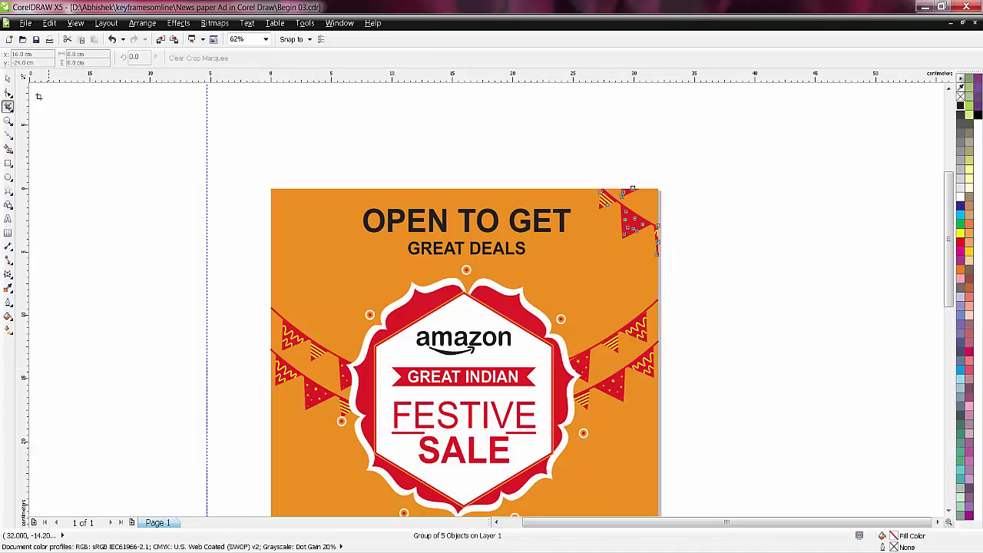
click(8, 78)
click(512, 194)
click(687, 252)
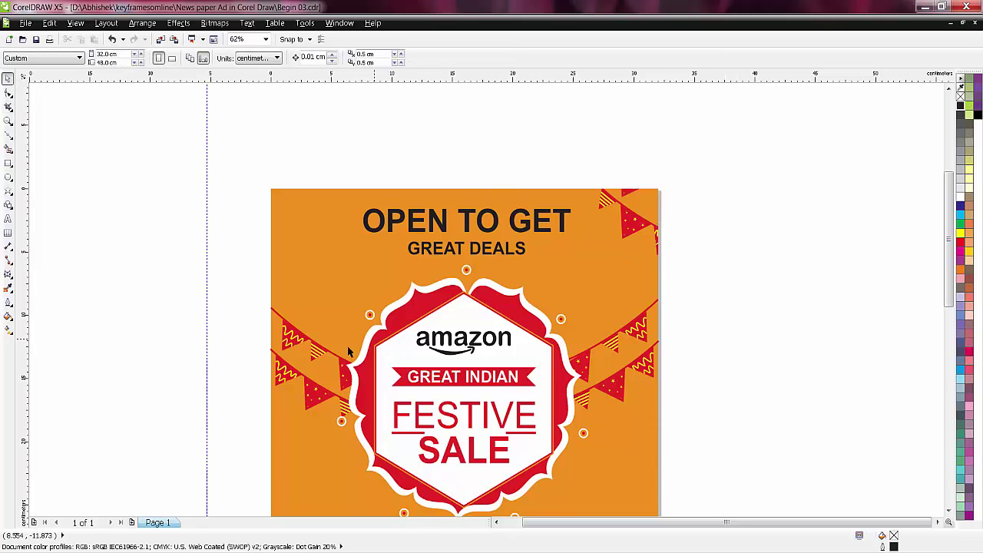
Place a copy of the left bunting in the top-left corner, tilted about 49°
click(340, 374)
drag(317, 358, 318, 245)
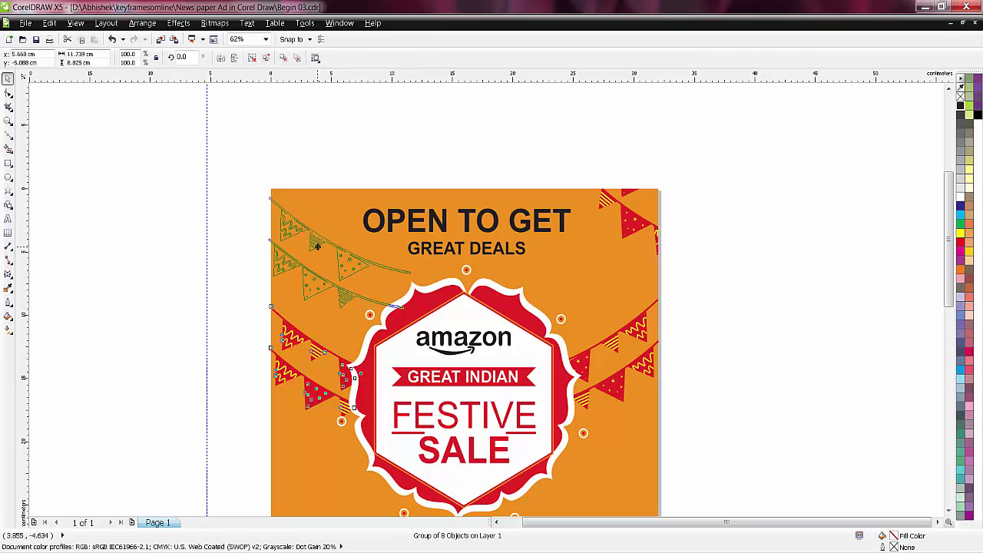
drag(317, 245, 317, 245)
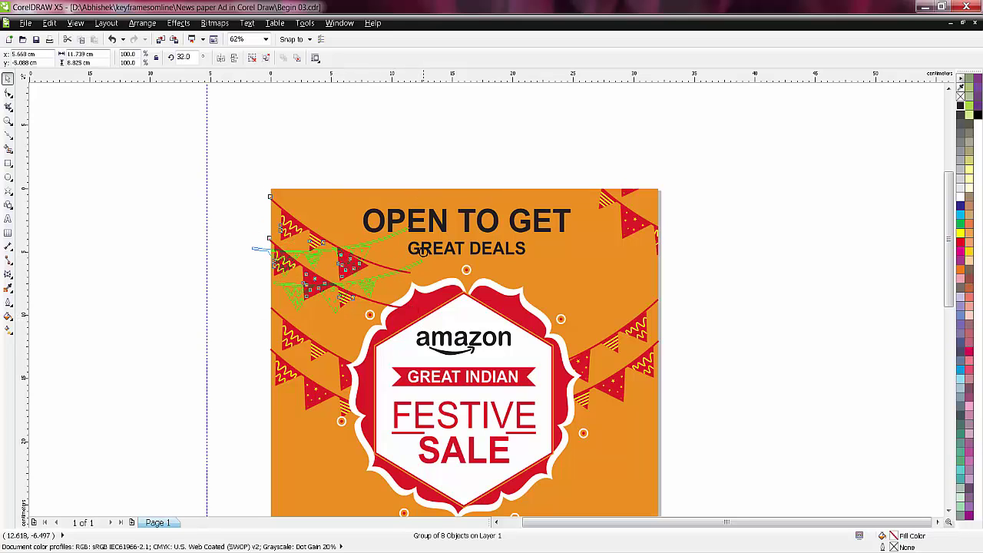
drag(413, 315, 421, 239)
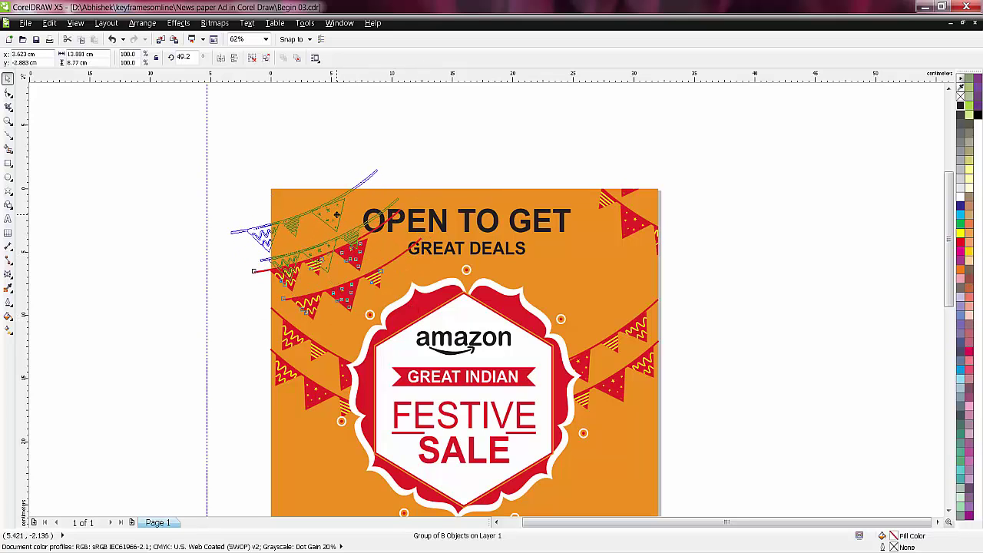
drag(345, 232, 345, 135)
click(346, 135)
click(320, 215)
Crop the top-left bunting's overhang so it ends at the page edge
click(8, 107)
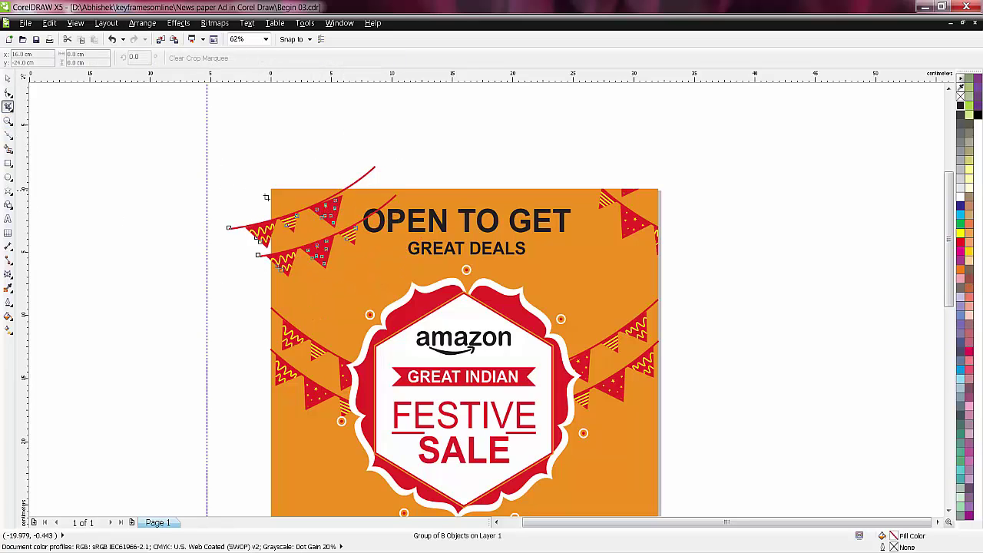
drag(273, 189, 660, 380)
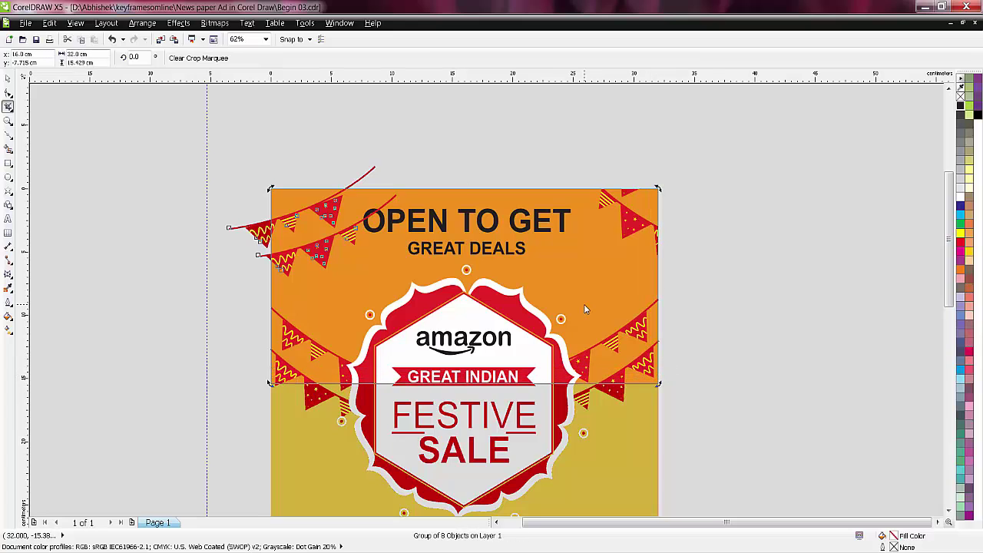
key(Return)
click(7, 78)
click(427, 146)
click(445, 230)
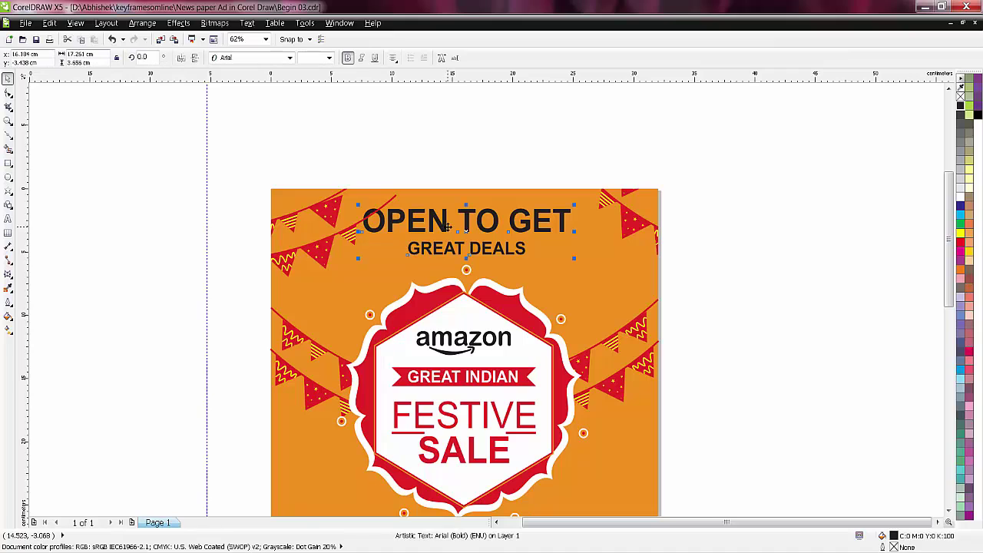
click(421, 165)
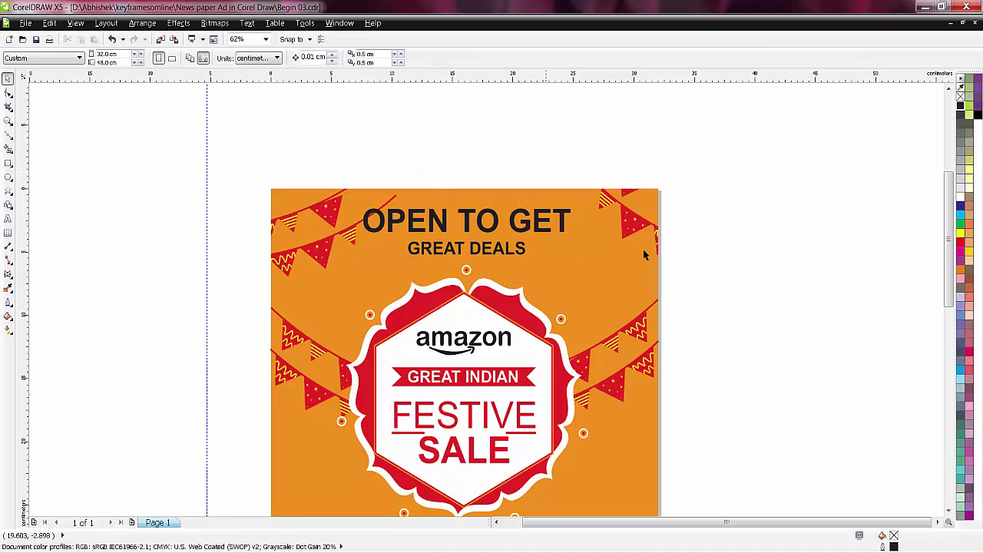
scroll(659, 273, down, 2)
scroll(955, 268, down, 2)
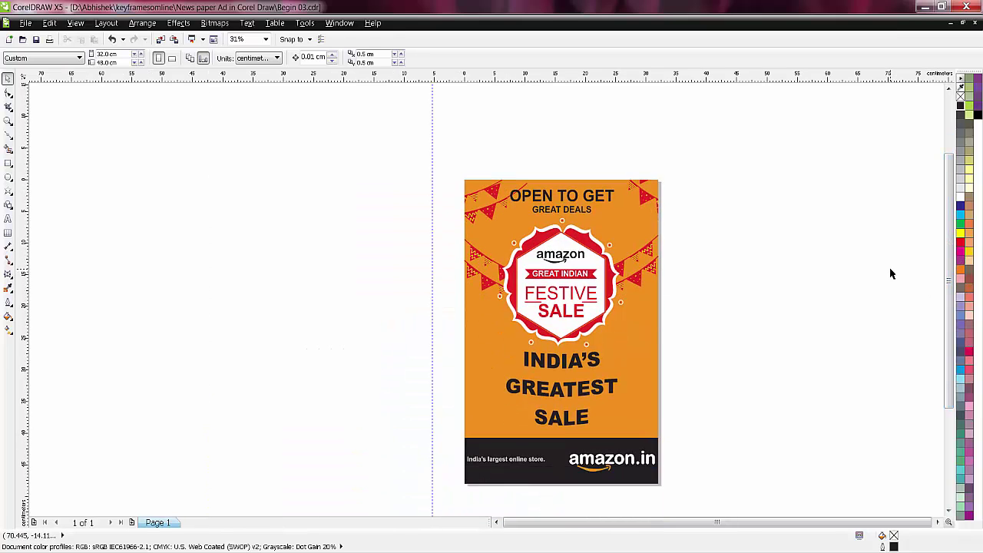
key(z)
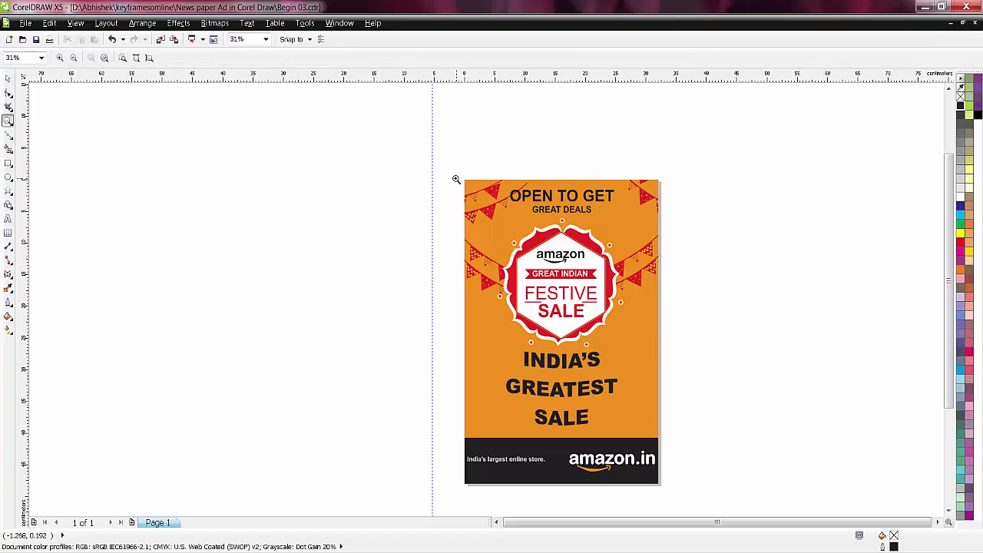
drag(456, 176, 664, 486)
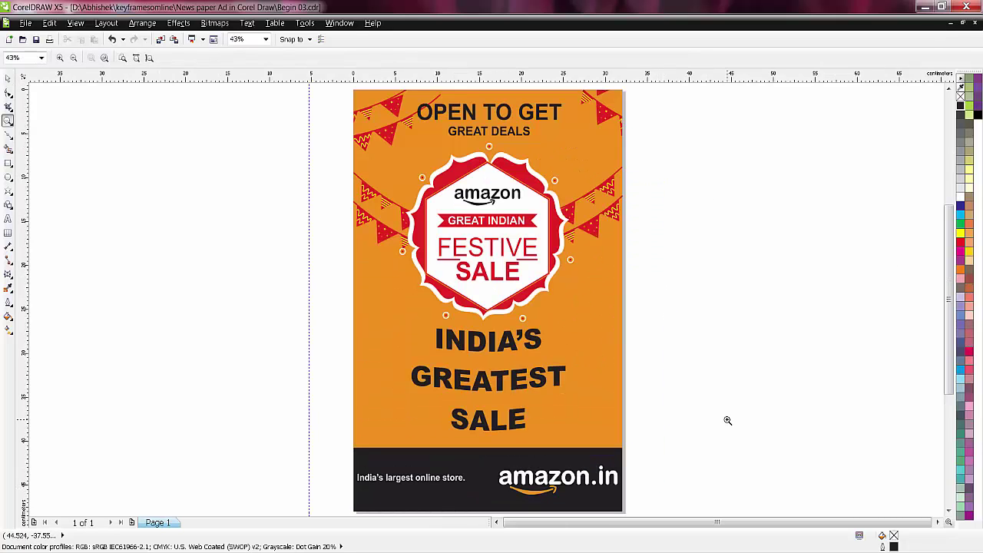